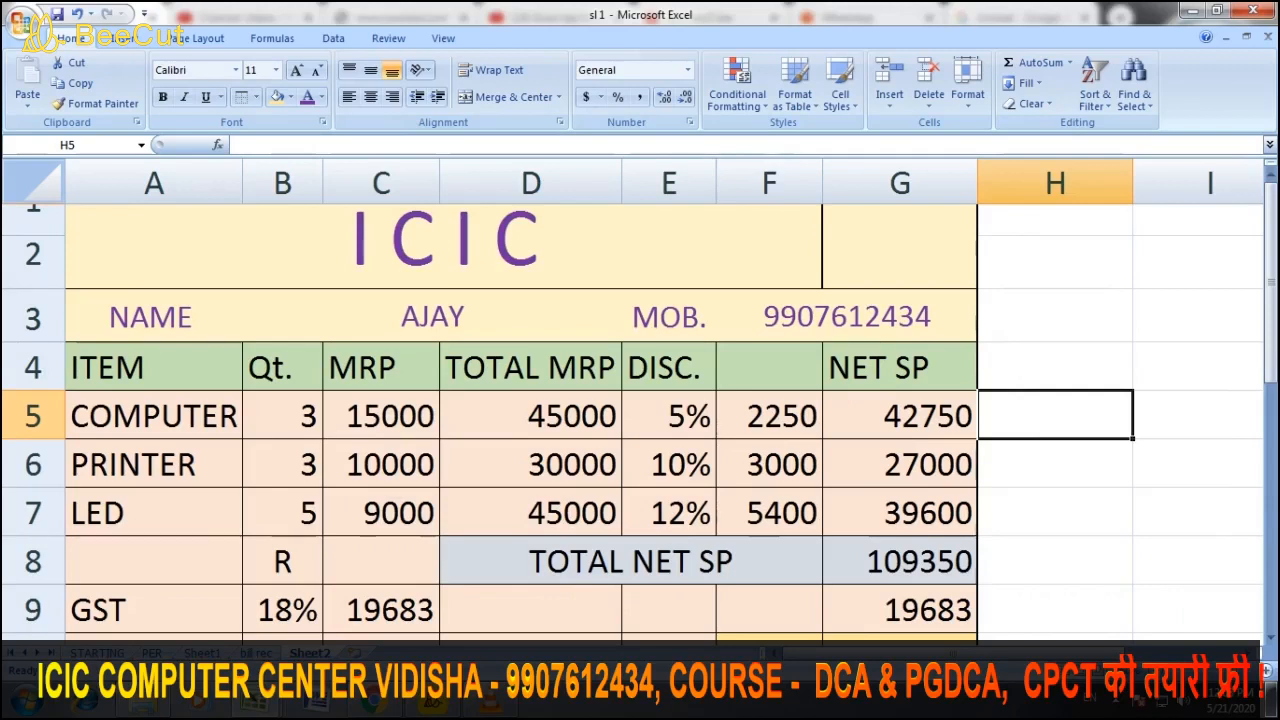
# Scroll down so the 19683 GST row and 129033 GT row are visible
pyautogui.scroll(-1, 640, 400)
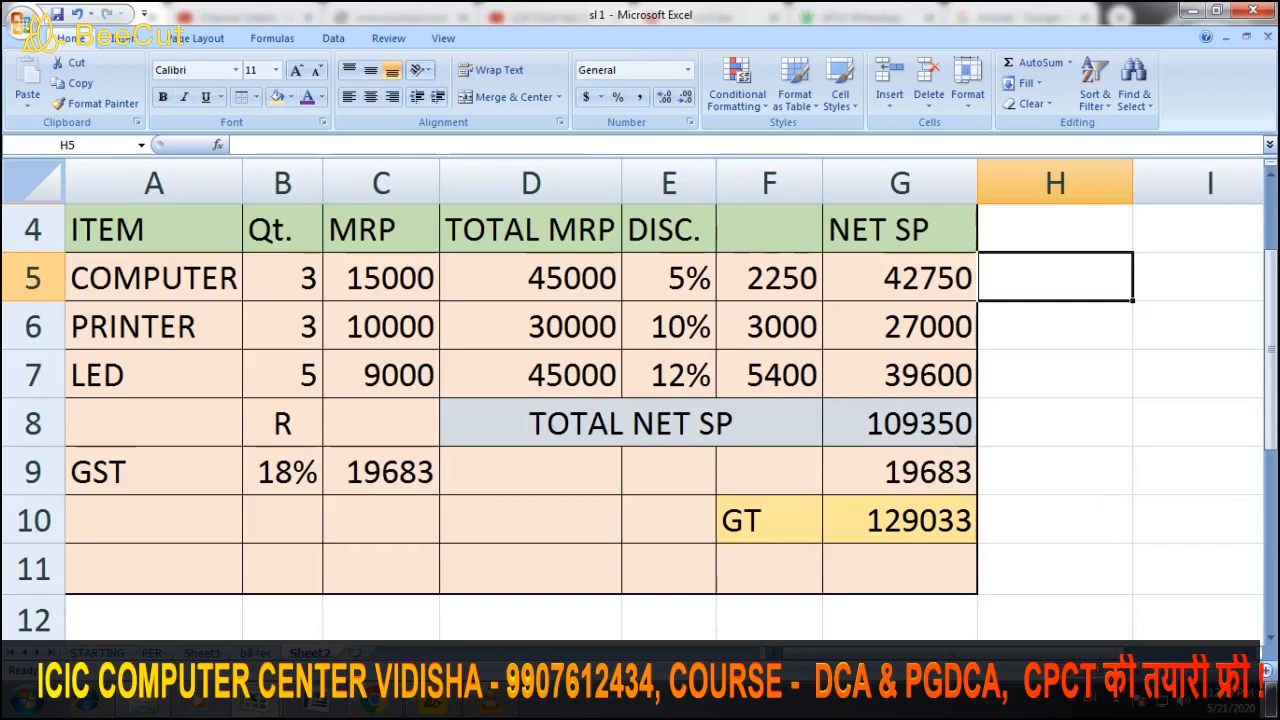
# Insert a blank row 10 above GT, pushing the 129033 grand total to row 11
pyautogui.click(33, 520)
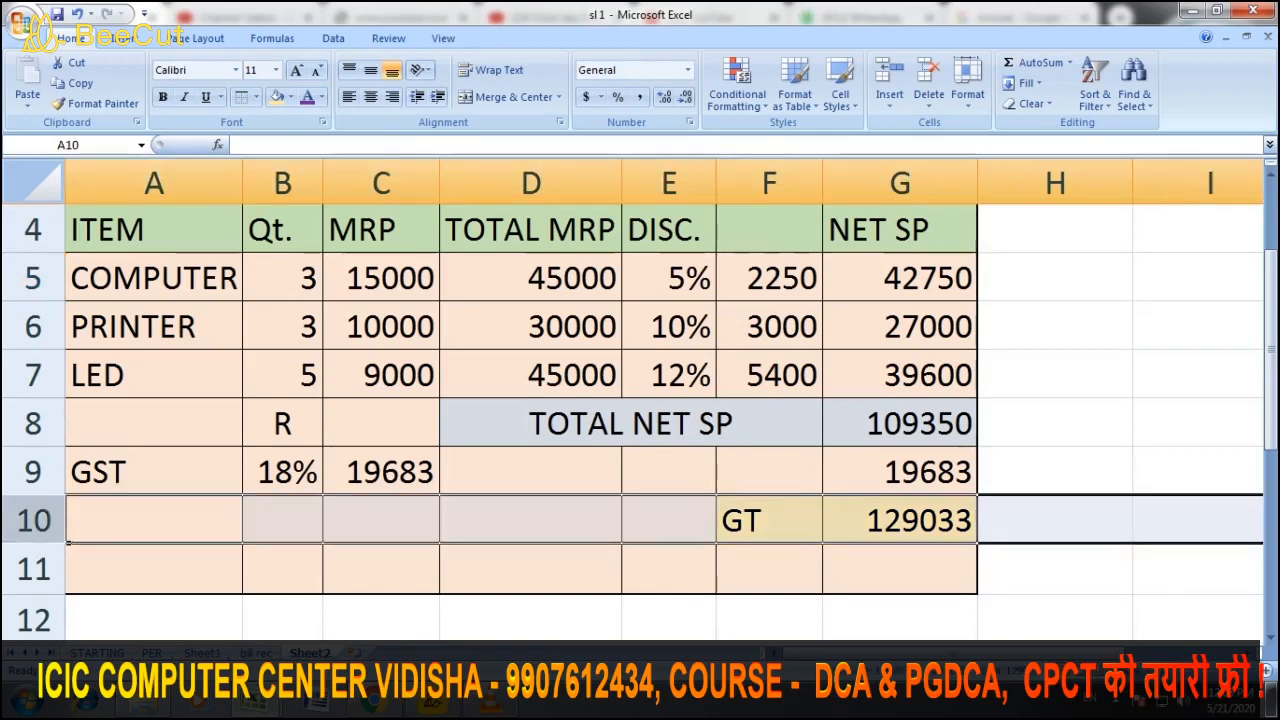
pyautogui.rightClick(44, 518)
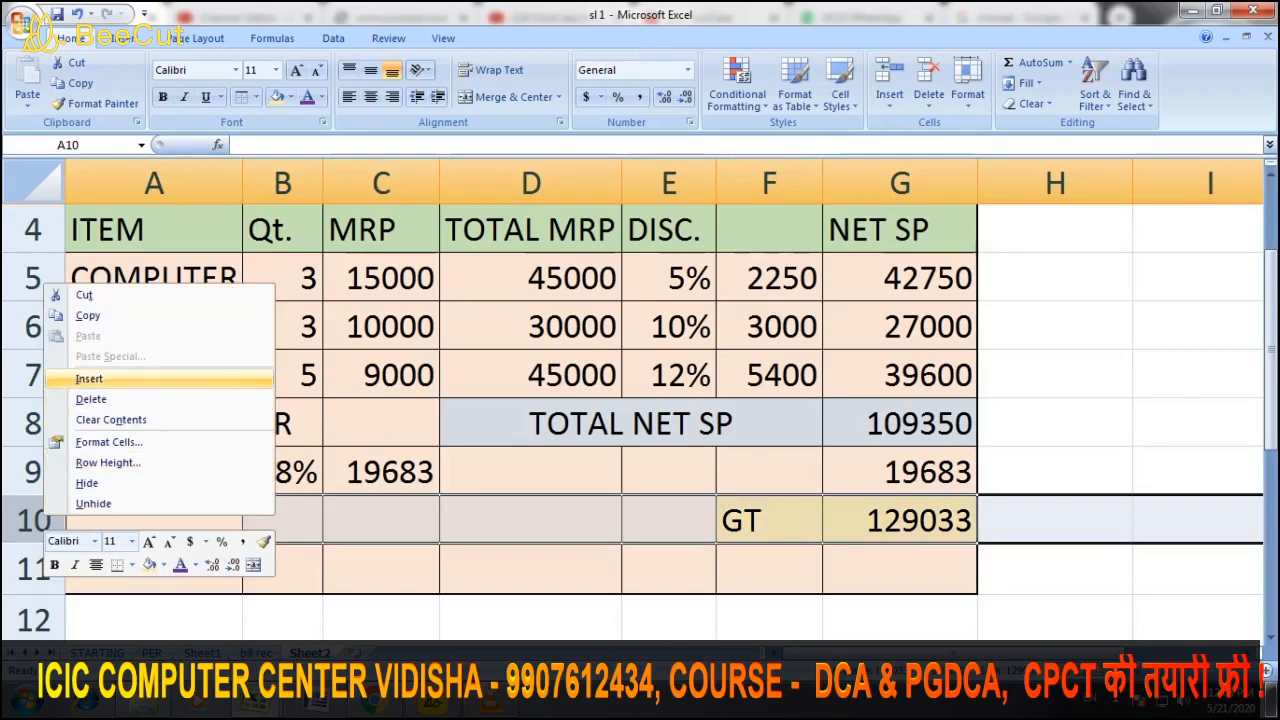
pyautogui.click(90, 379)
pyautogui.click(381, 568)
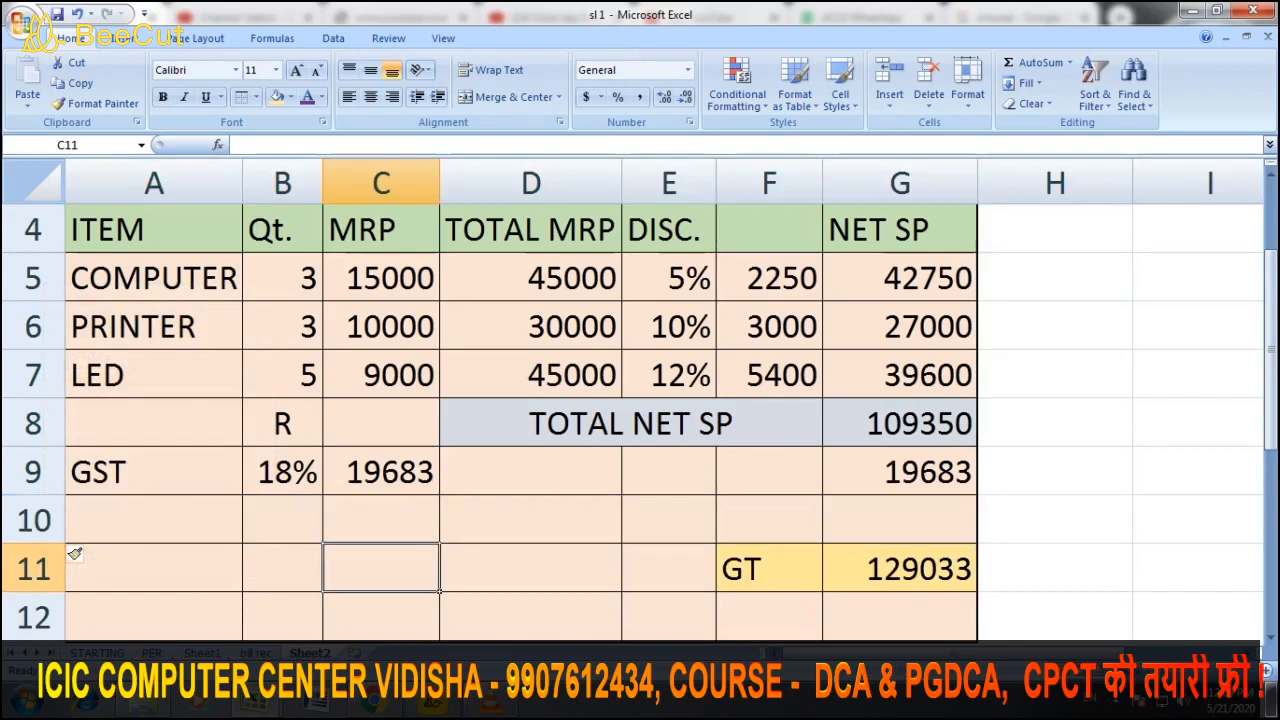
pyautogui.click(75, 548)
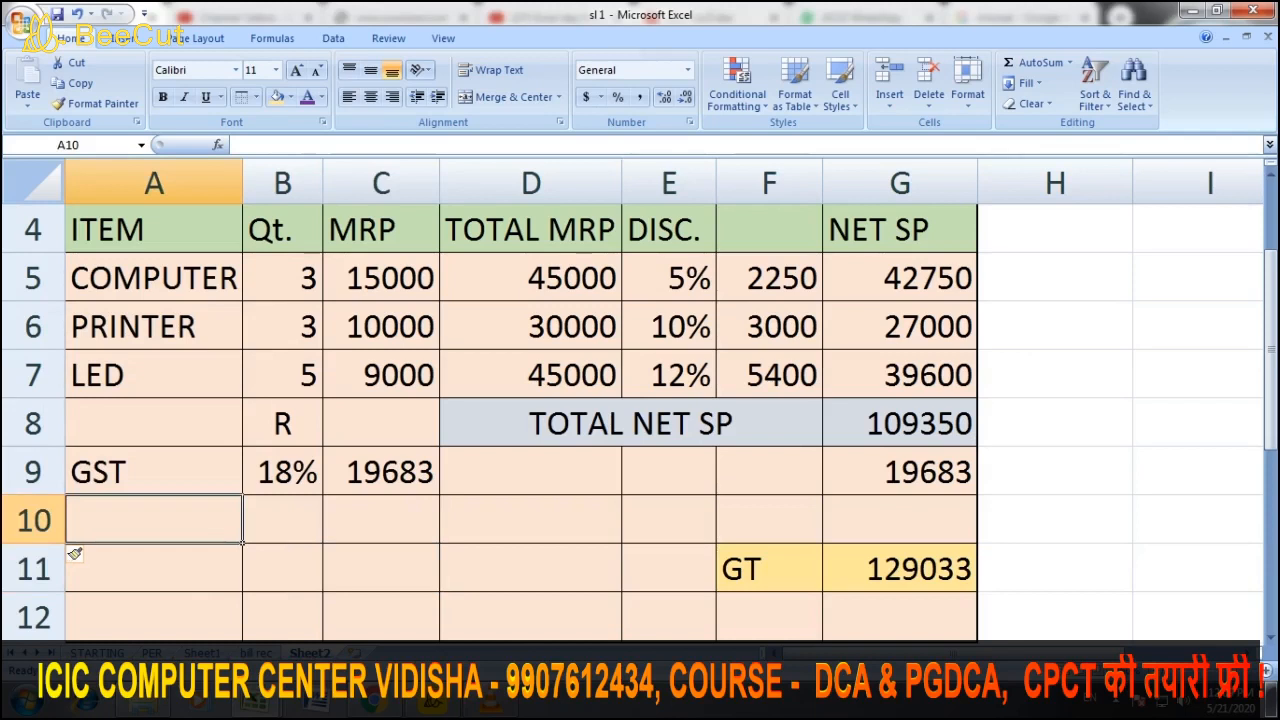
# Label A10 'CGST' and change the GST rate in B9 to 9%
pyautogui.write('CG')
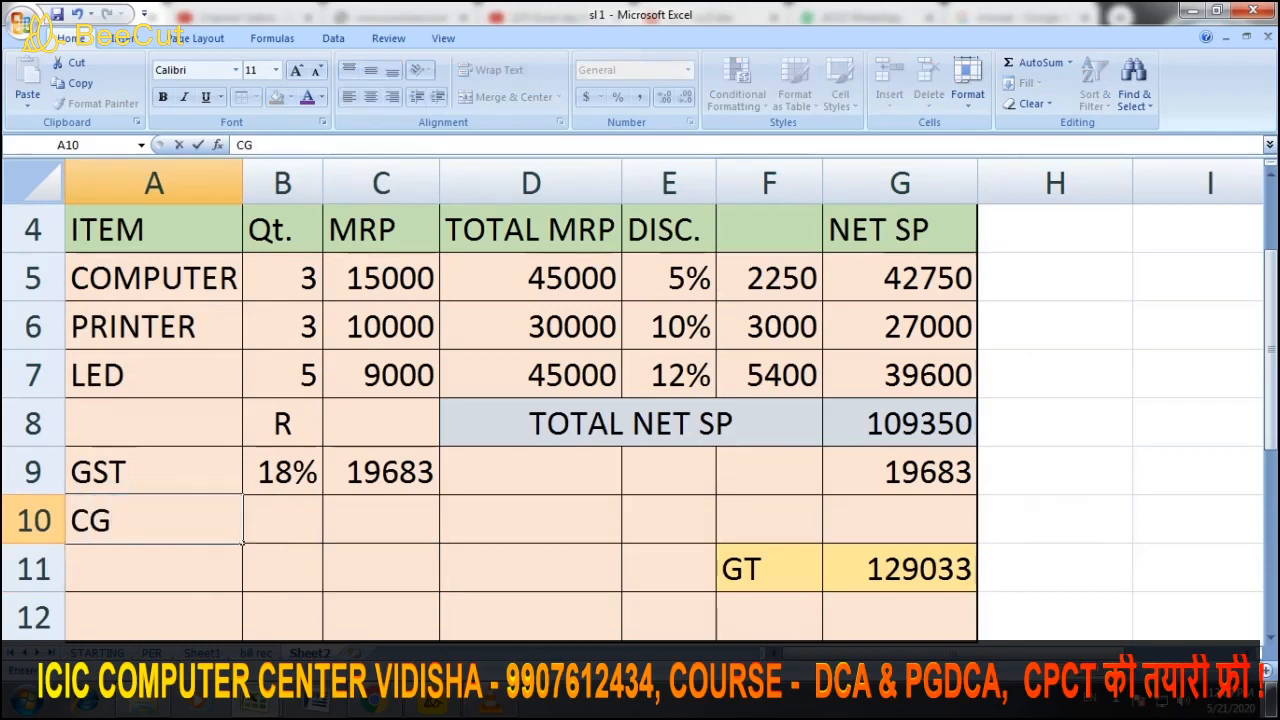
pyautogui.write('ST')
pyautogui.press('Tab')
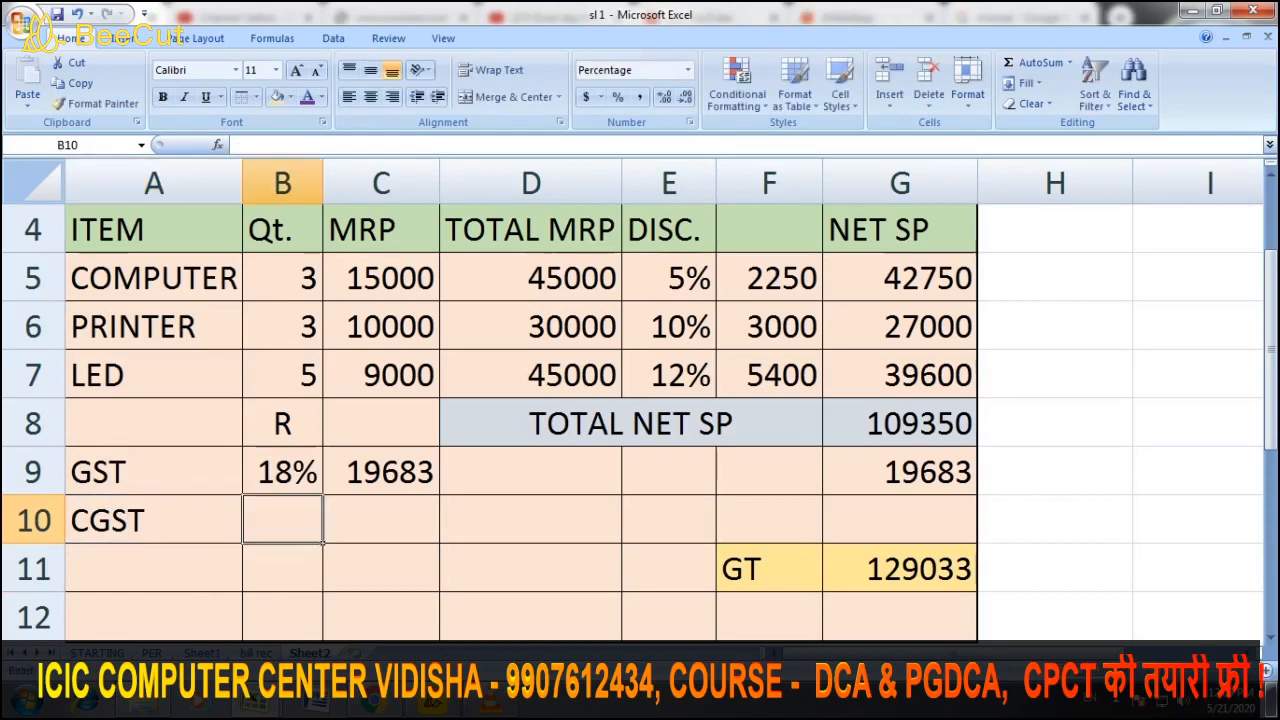
pyautogui.press('Up')
pyautogui.write('9')
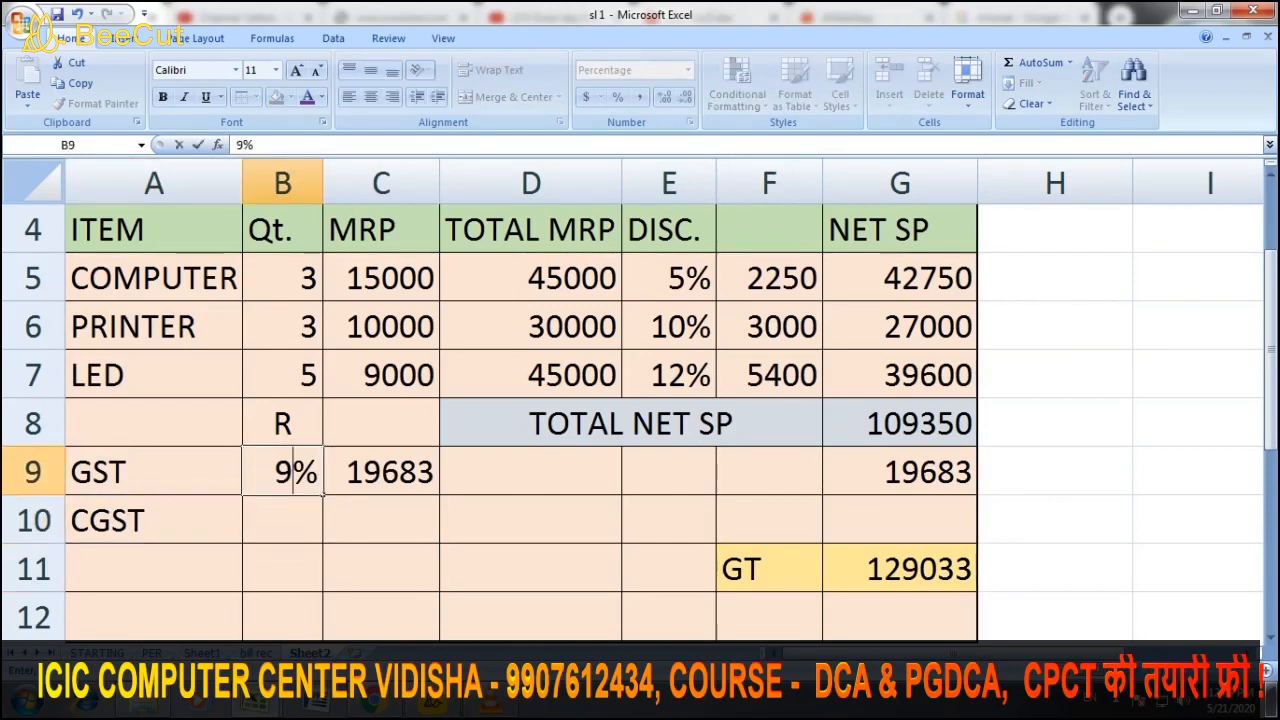
pyautogui.press('Return')
pyautogui.press('Up')
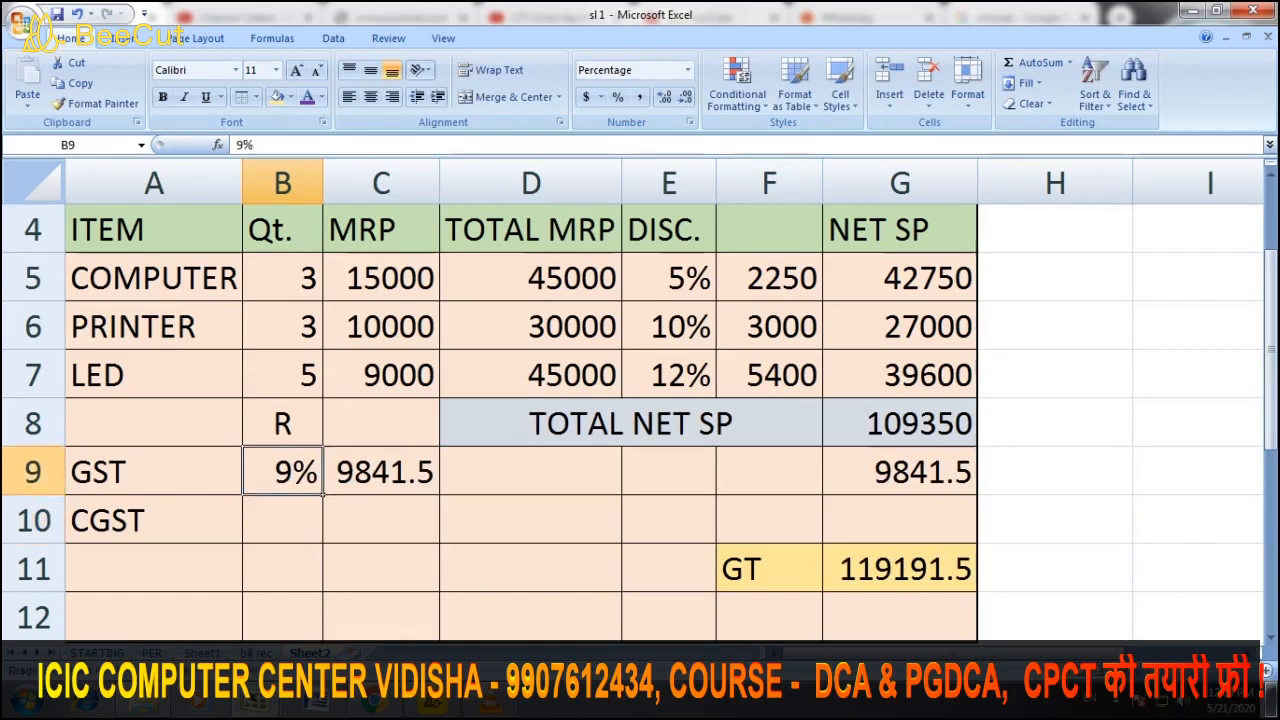
pyautogui.moveTo(322, 492); pyautogui.dragTo(320, 540)
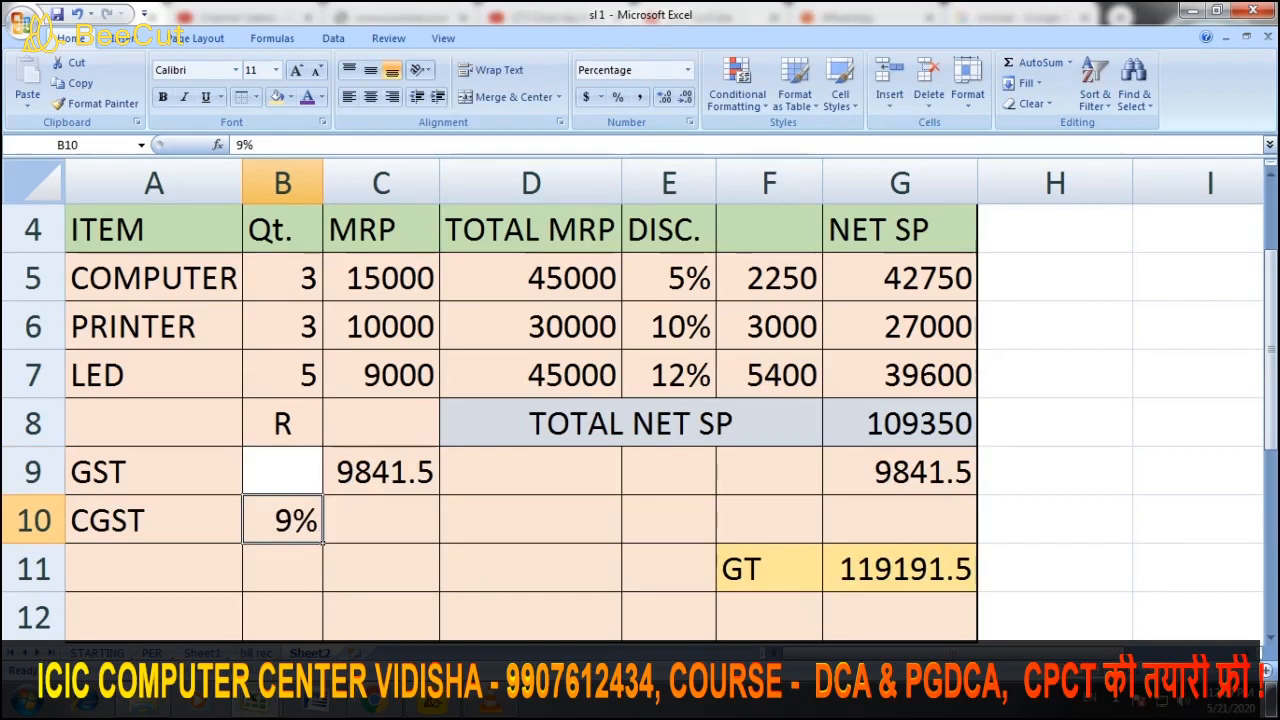
pyautogui.hotkey('ctrl', 'z')
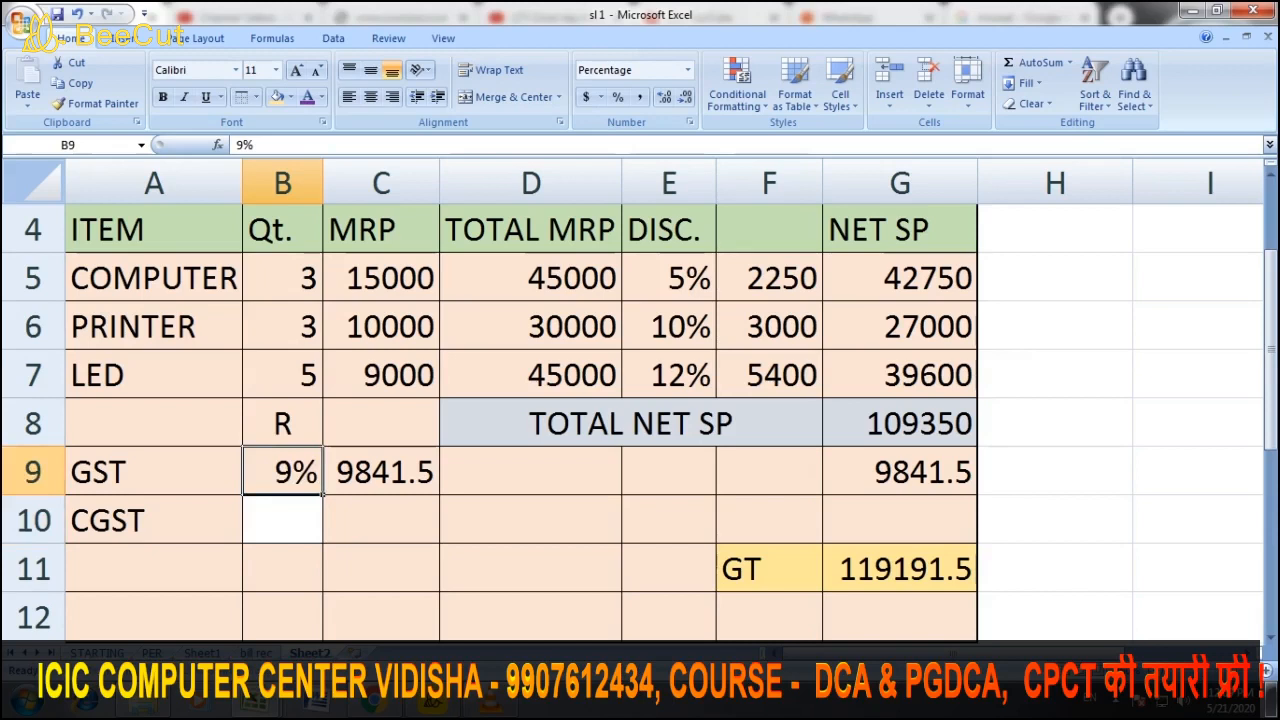
# Copy the 9% rate into B10 and set C10 to =G8*B10, giving 9841.5
pyautogui.moveTo(321, 493); pyautogui.dragTo(324, 540)
pyautogui.click(381, 520)
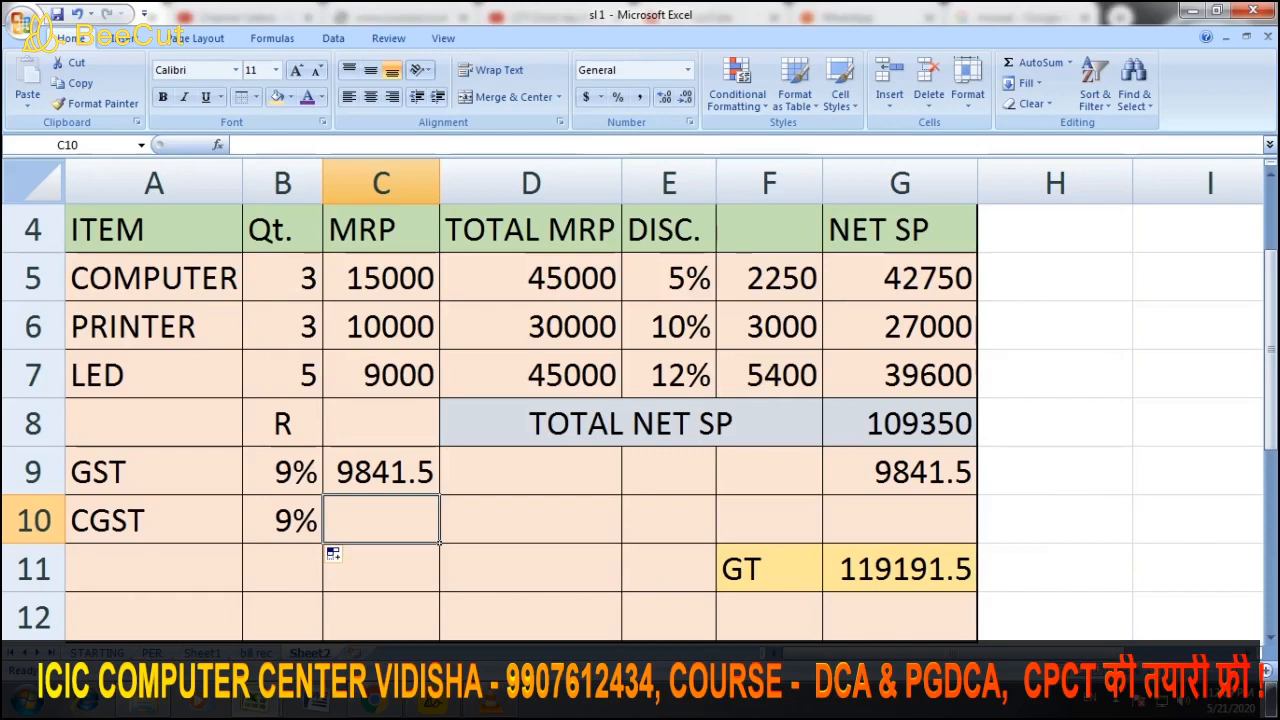
pyautogui.write('=')
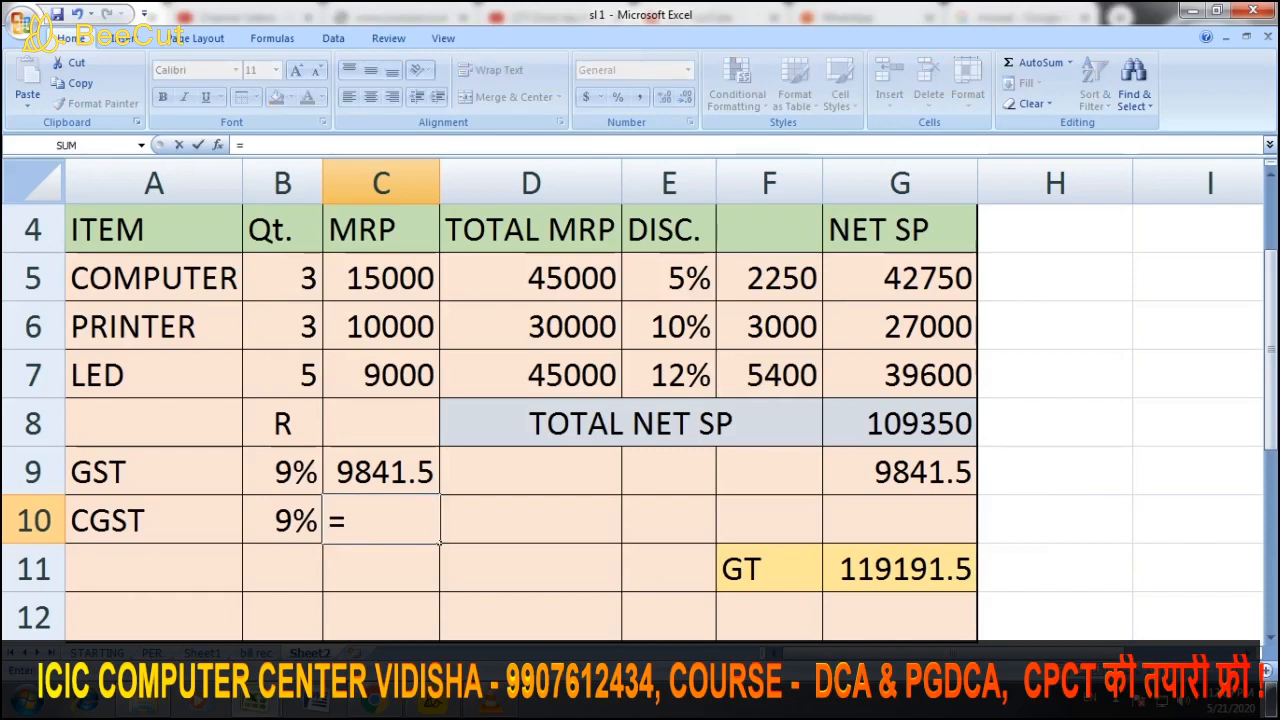
pyautogui.press('Up')
pyautogui.press('Up')
pyautogui.press('Right')
pyautogui.press('Right')
pyautogui.press('Right')
pyautogui.press('Right')
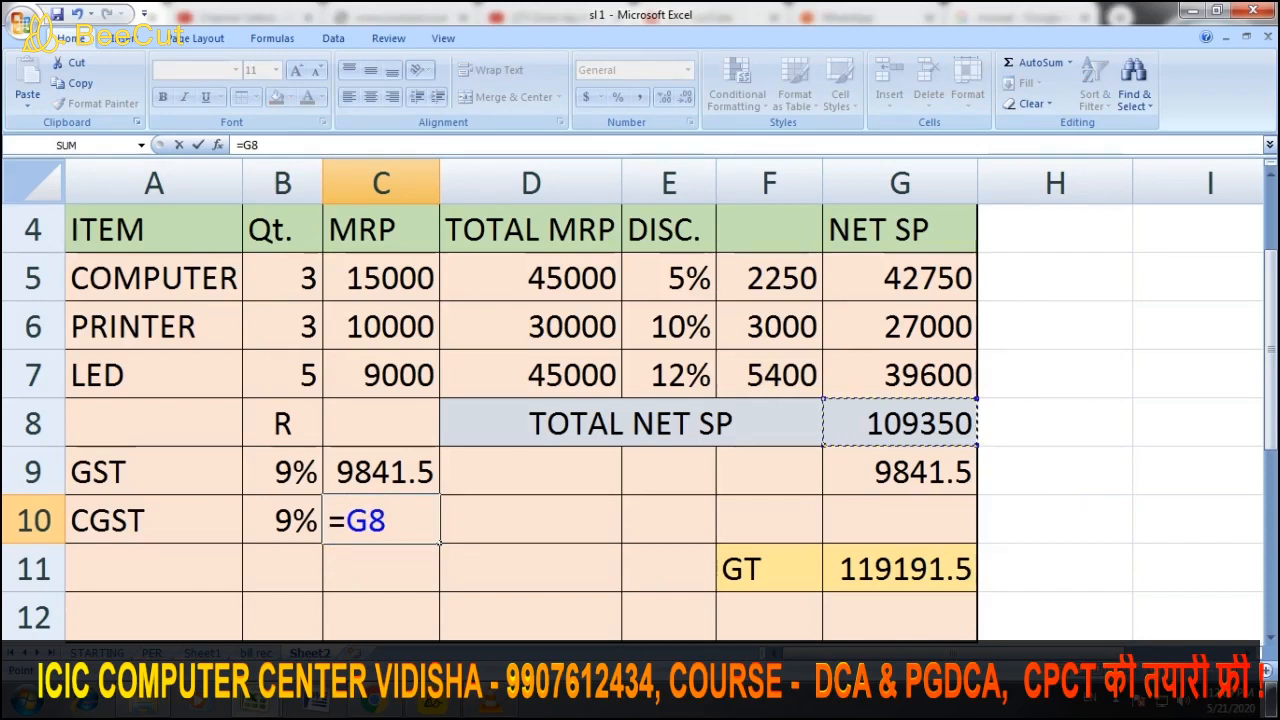
pyautogui.write('*')
pyautogui.press('Left')
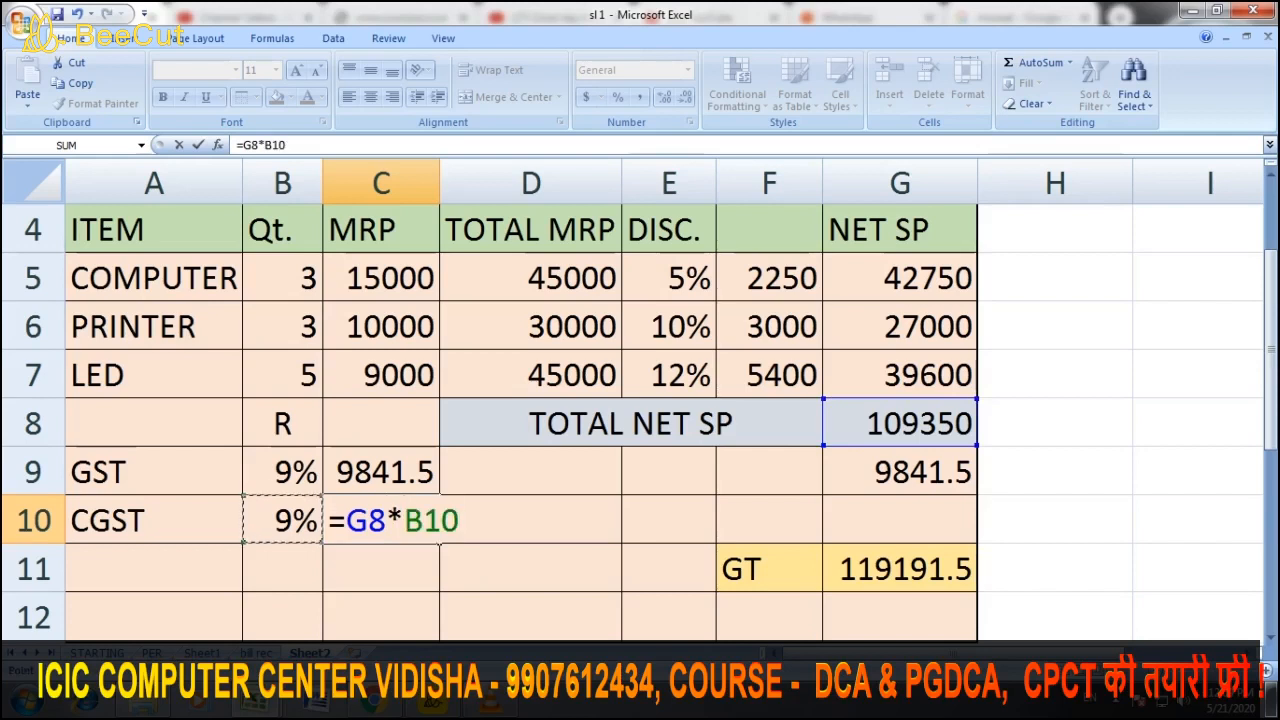
pyautogui.press('Return')
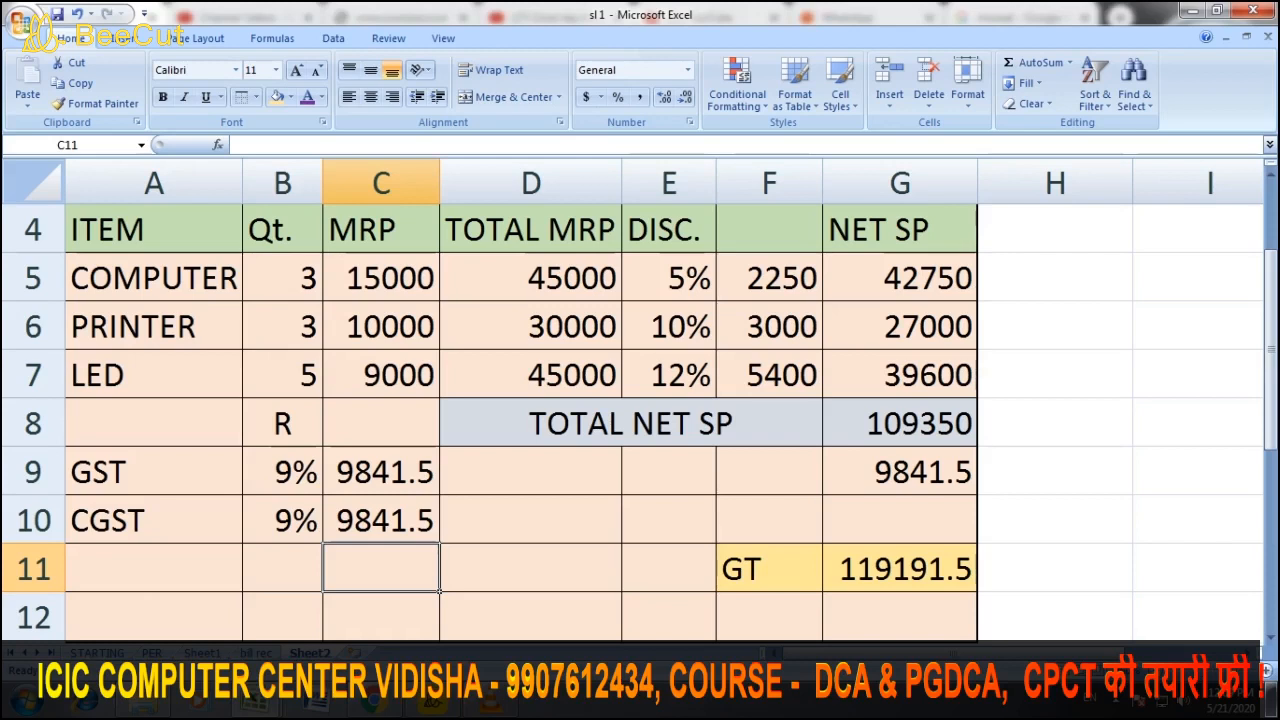
# Label A11 'SGST' and copy the 9% rate down into B11
pyautogui.click(153, 568)
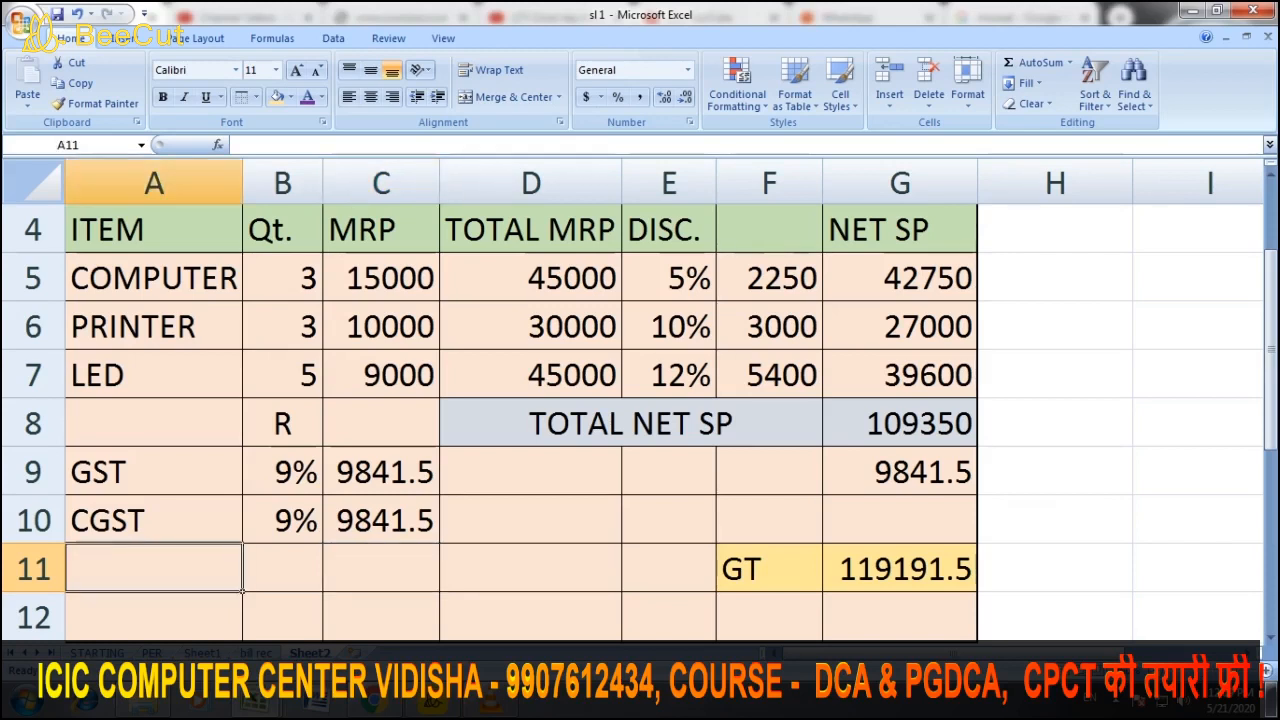
pyautogui.write('SGS')
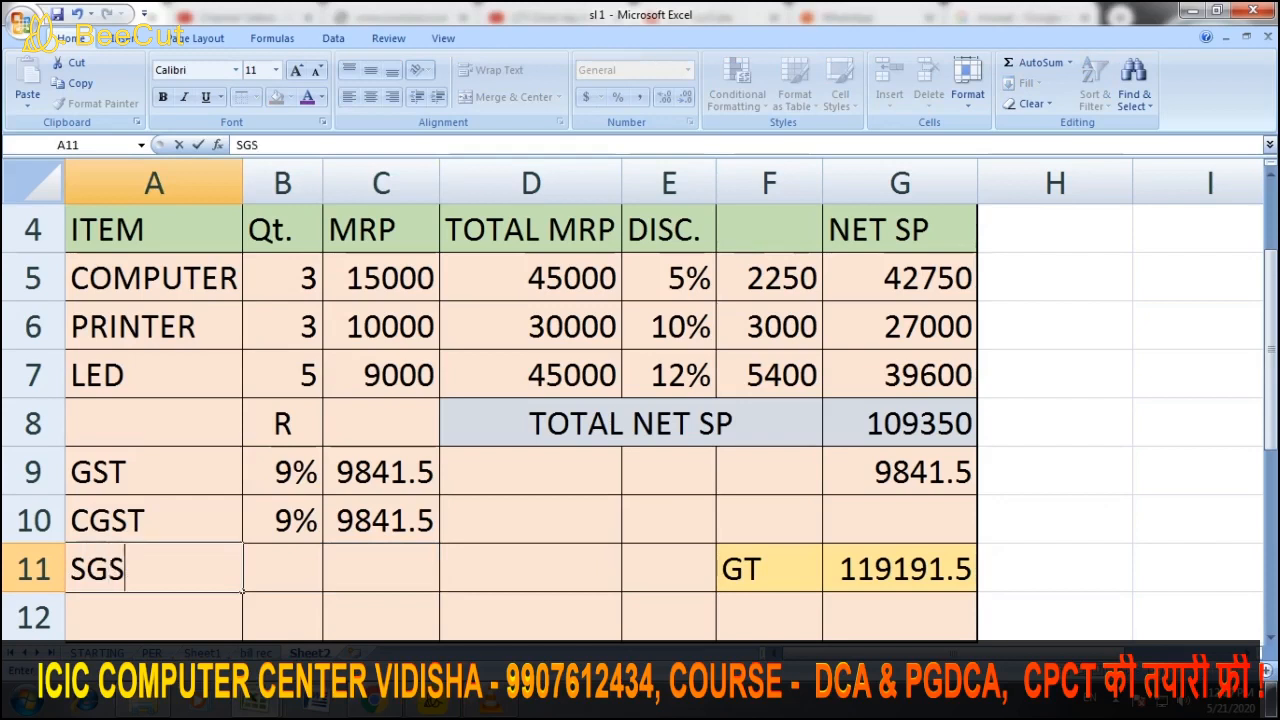
pyautogui.write('T')
pyautogui.press('Right')
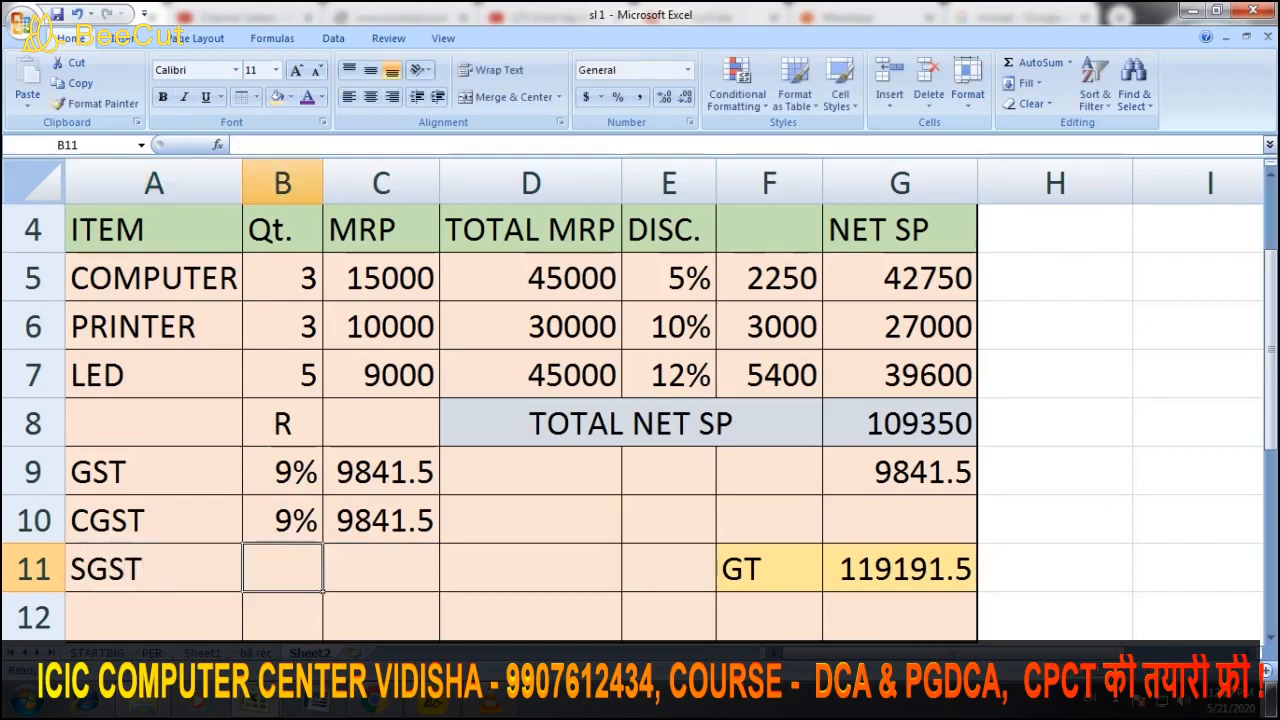
pyautogui.write('9')
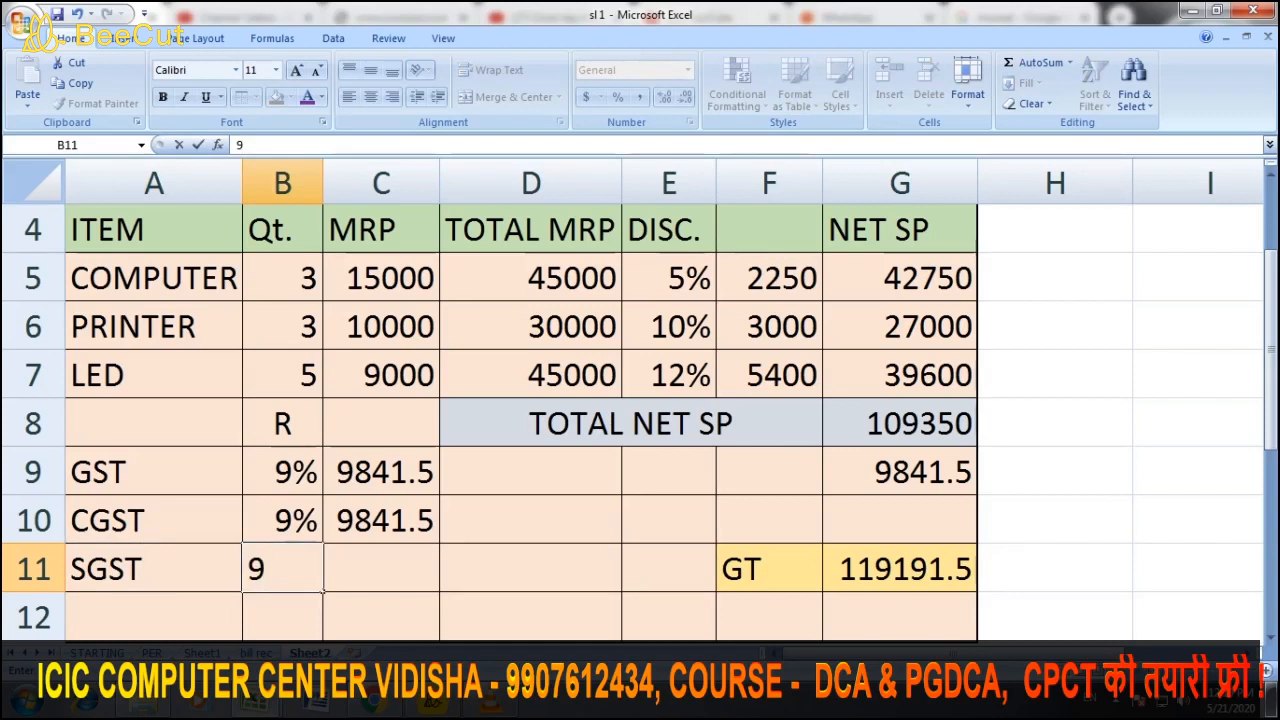
pyautogui.press('BackSpace')
pyautogui.press('Up')
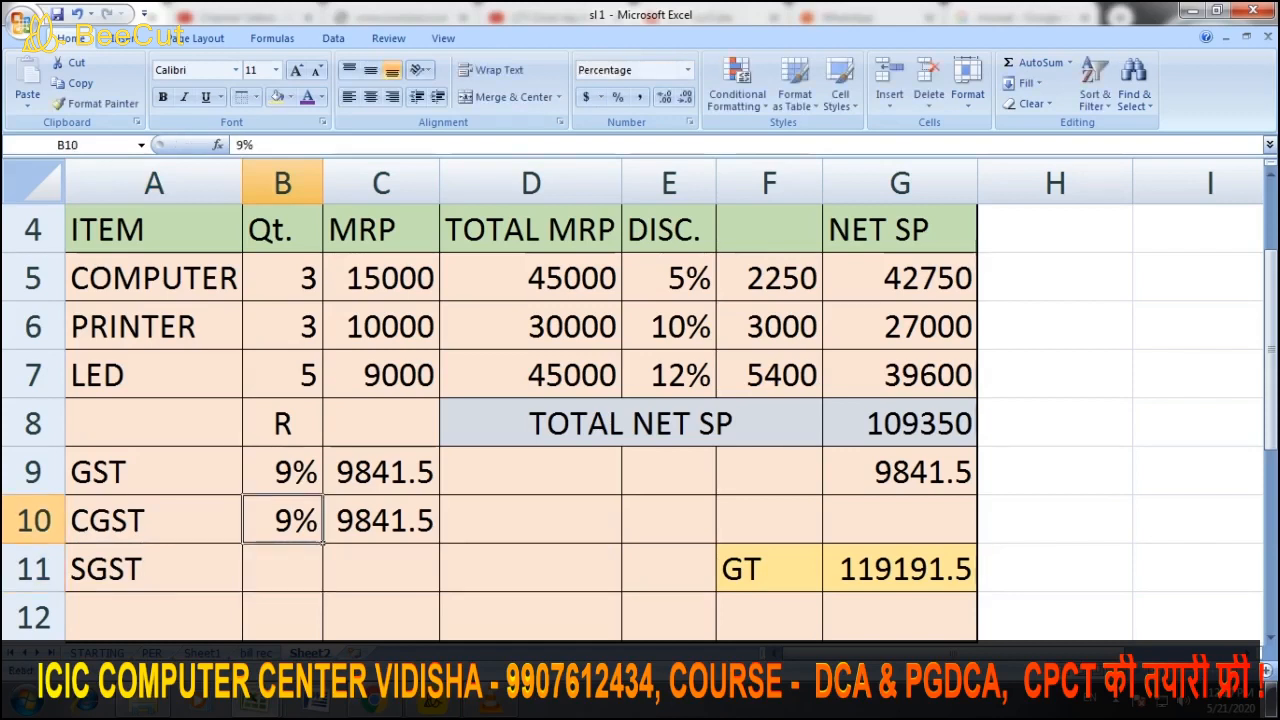
pyautogui.moveTo(323, 543); pyautogui.dragTo(323, 590)
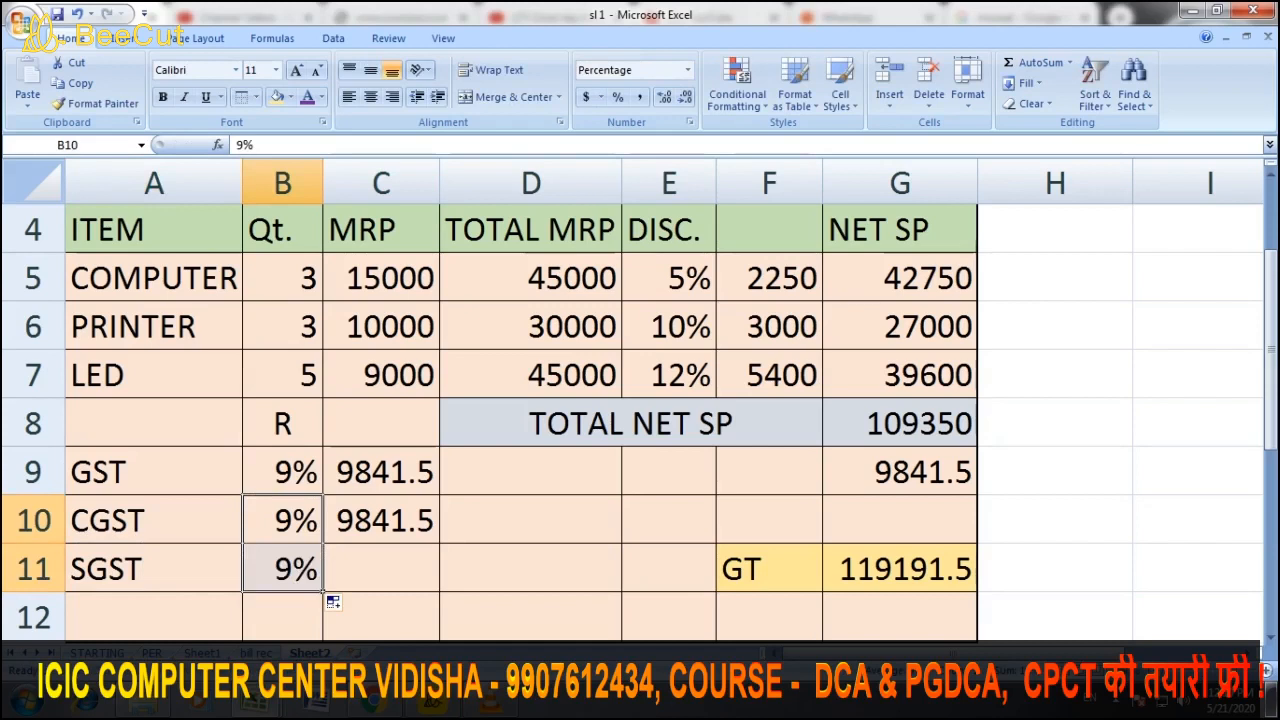
# Set C11 to TOTAL NET SP in G8 times the B11 rate, giving 9841.5
pyautogui.click(381, 569)
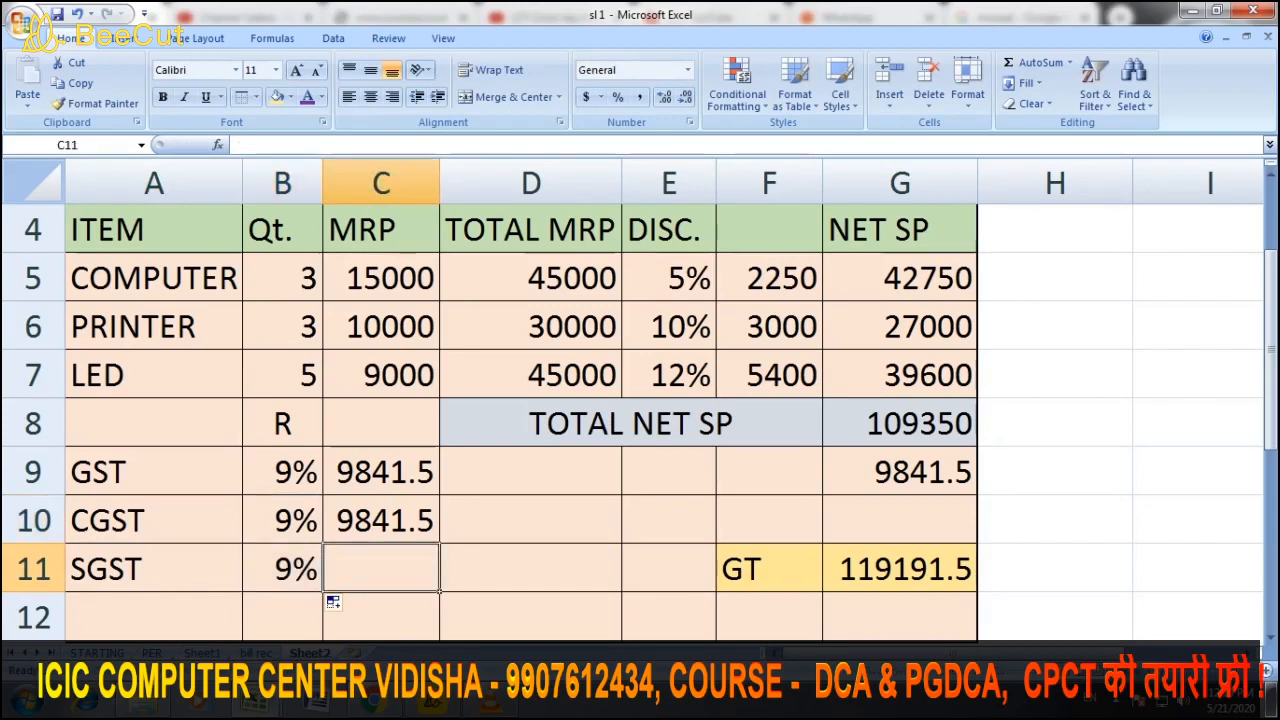
pyautogui.write('=')
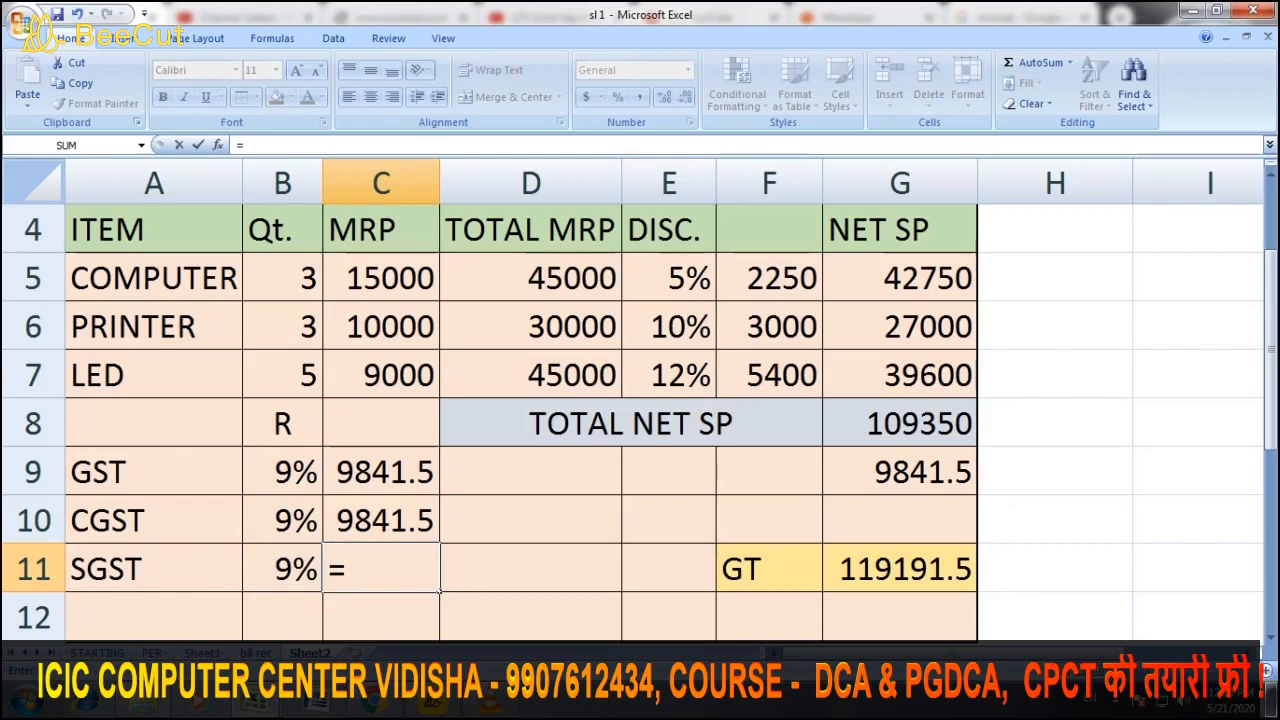
pyautogui.click(900, 423)
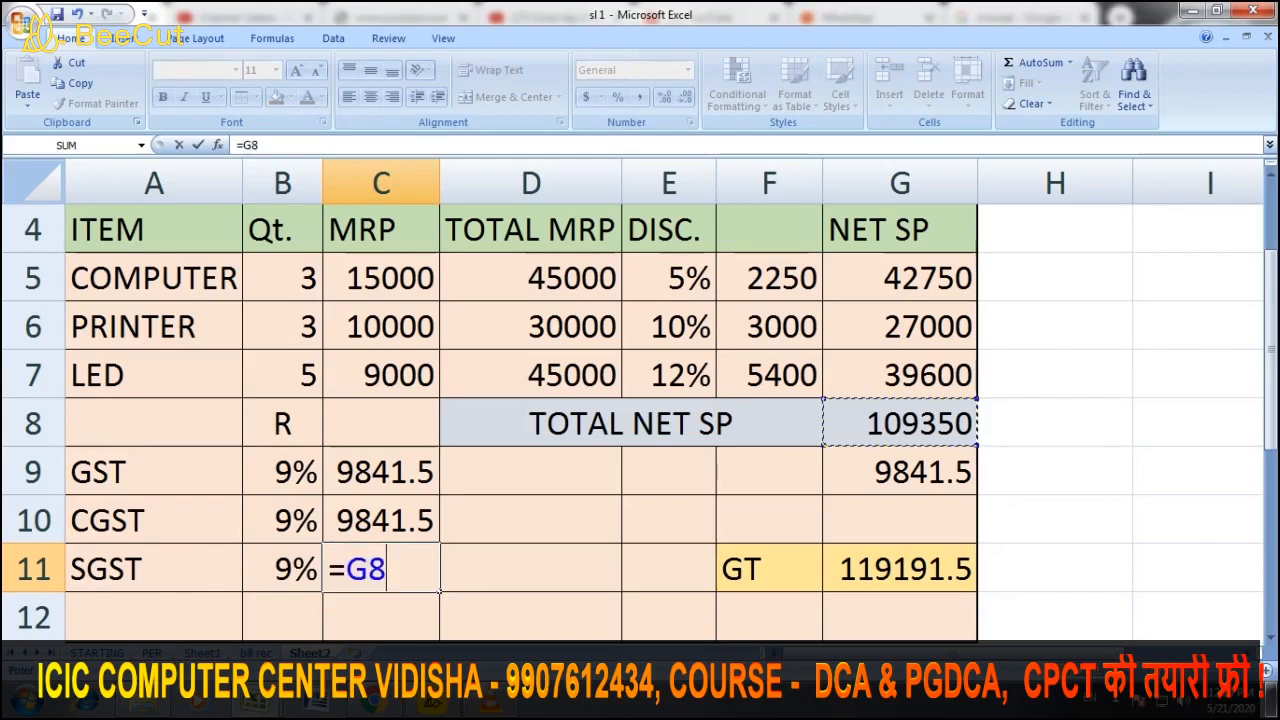
pyautogui.write('*')
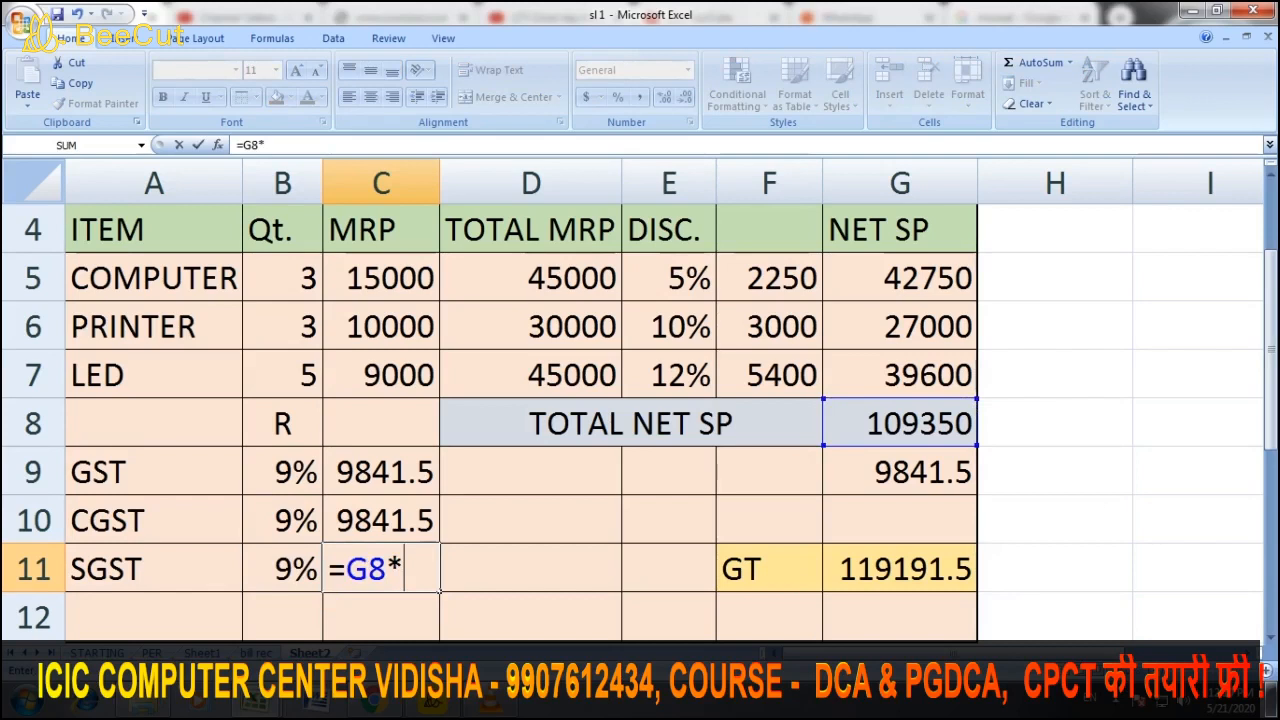
pyautogui.click(282, 569)
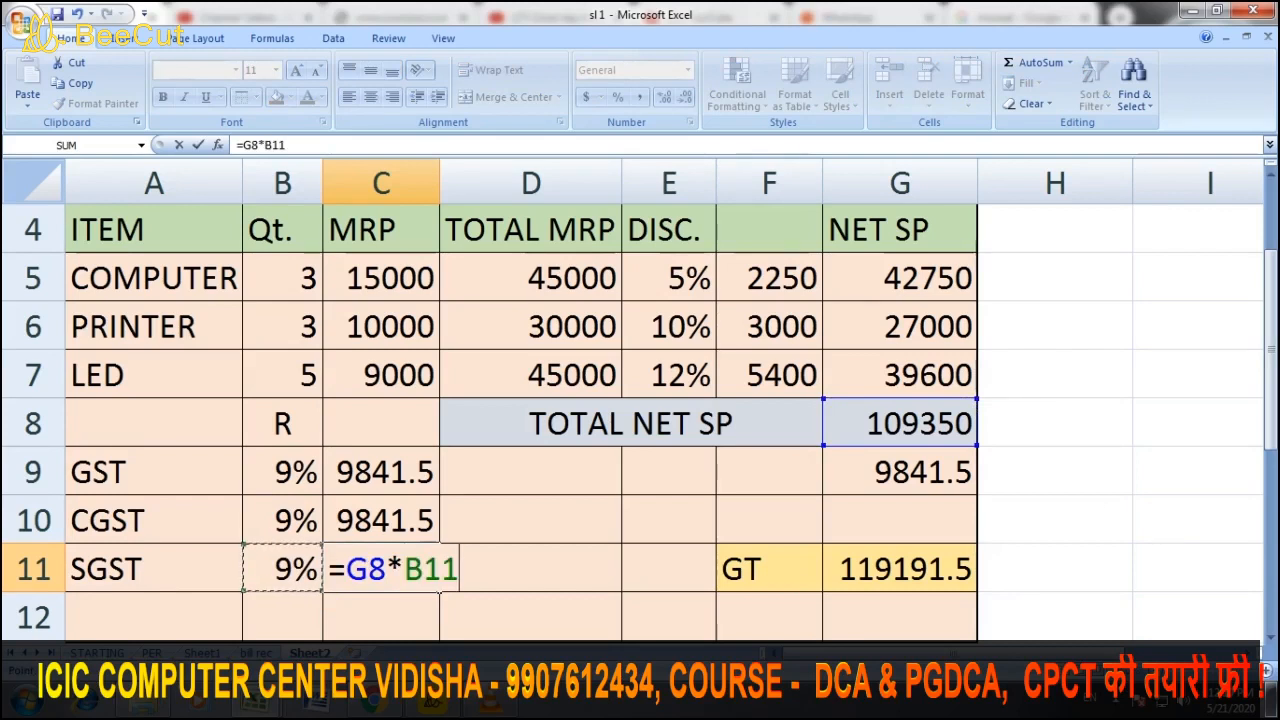
pyautogui.press('Return')
pyautogui.click(531, 569)
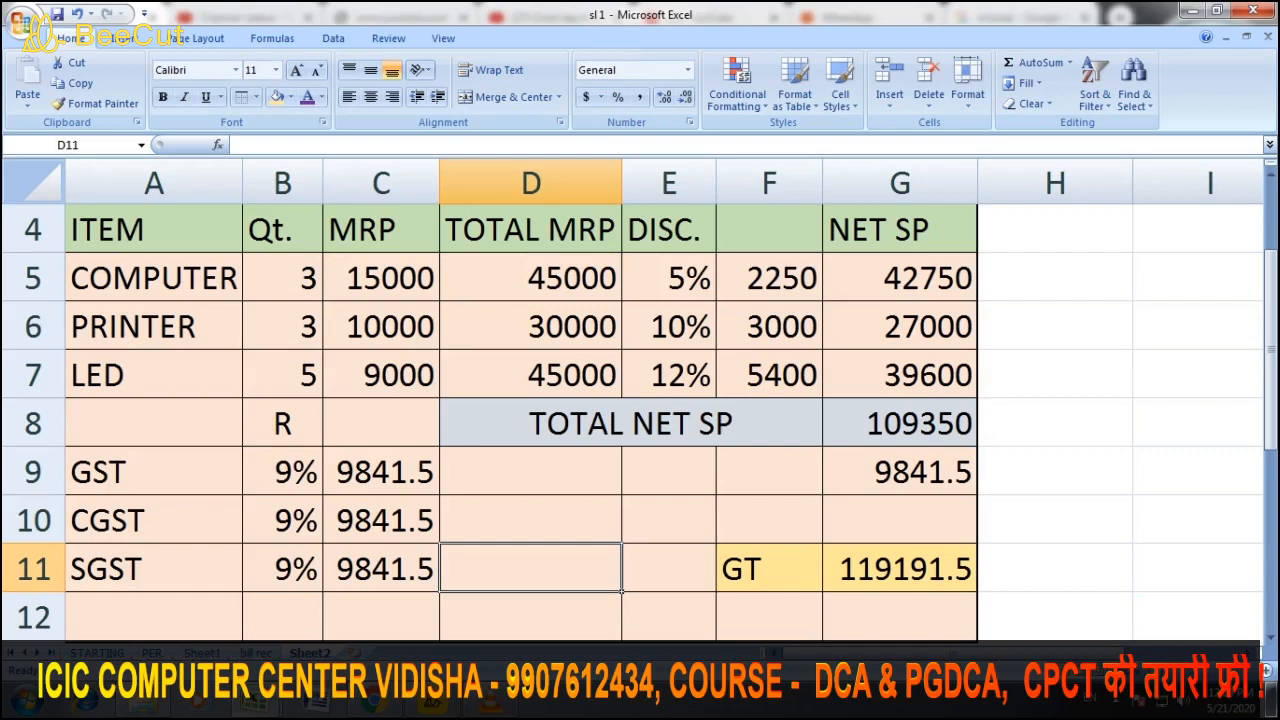
pyautogui.click(900, 472)
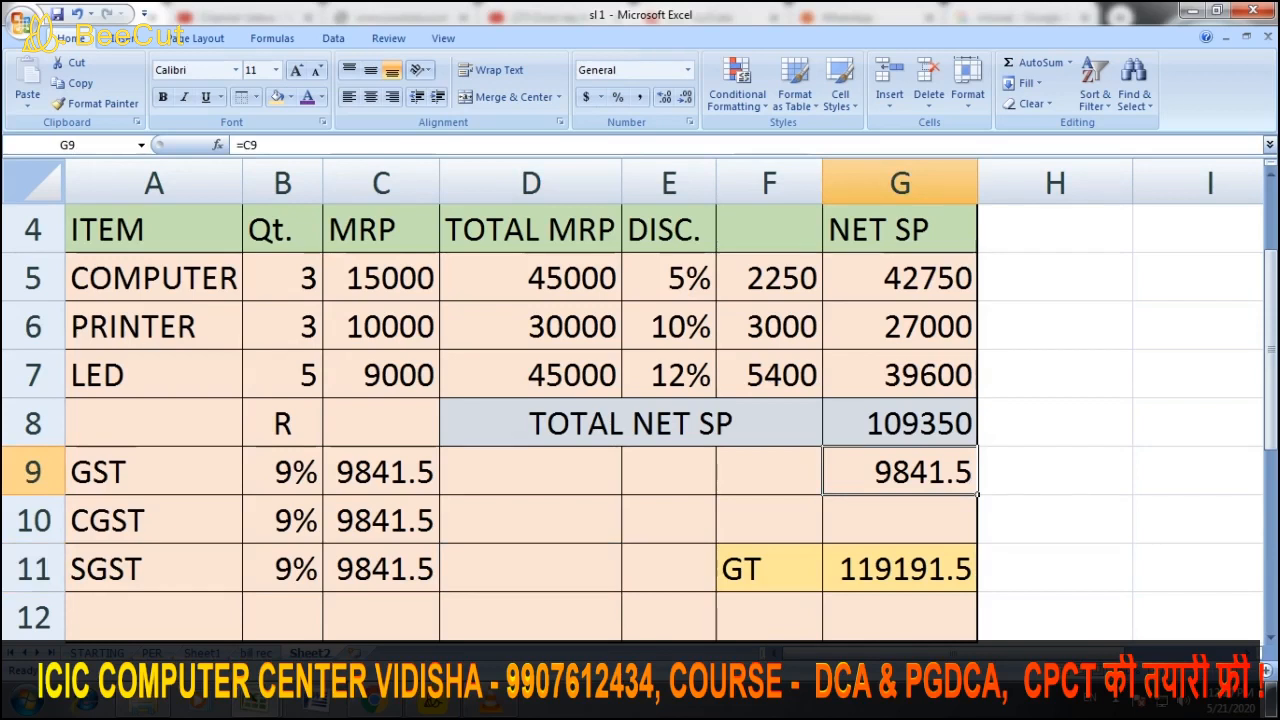
# Enter =SUM(C9:C11) in G9, totalling 29524.5 and raising GT to 138874.5
pyautogui.write('=S')
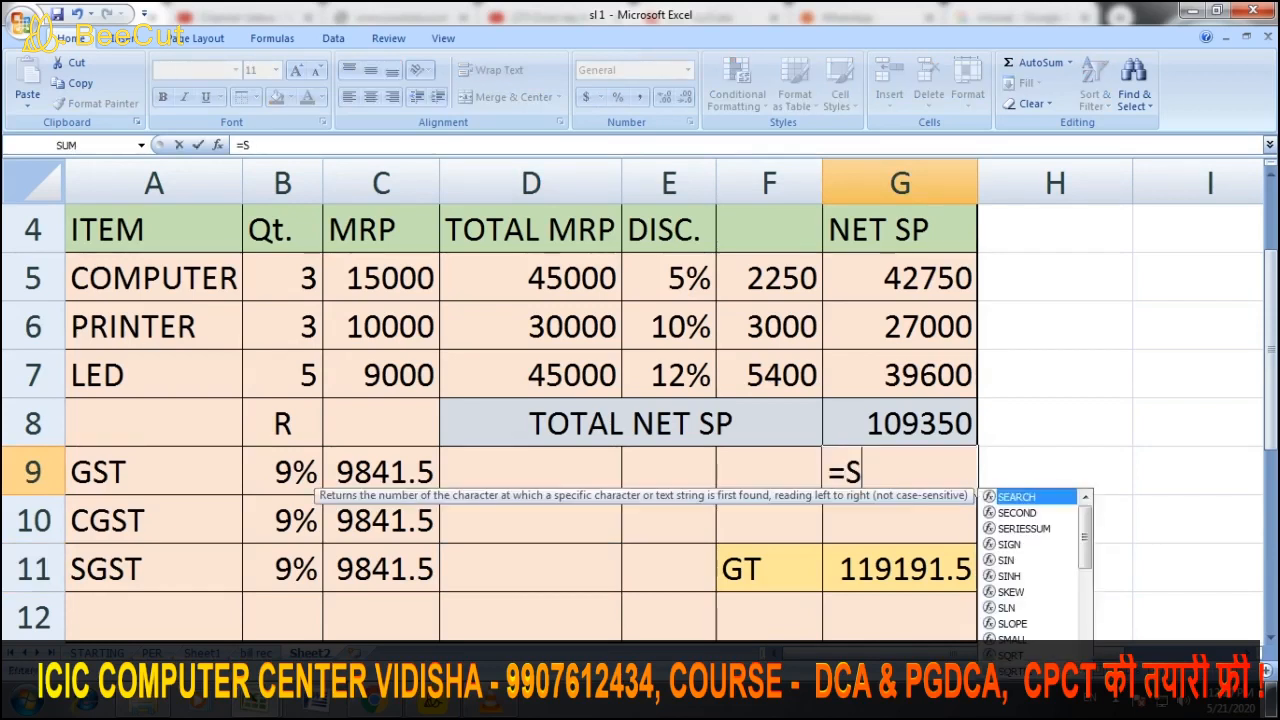
pyautogui.write('UM')
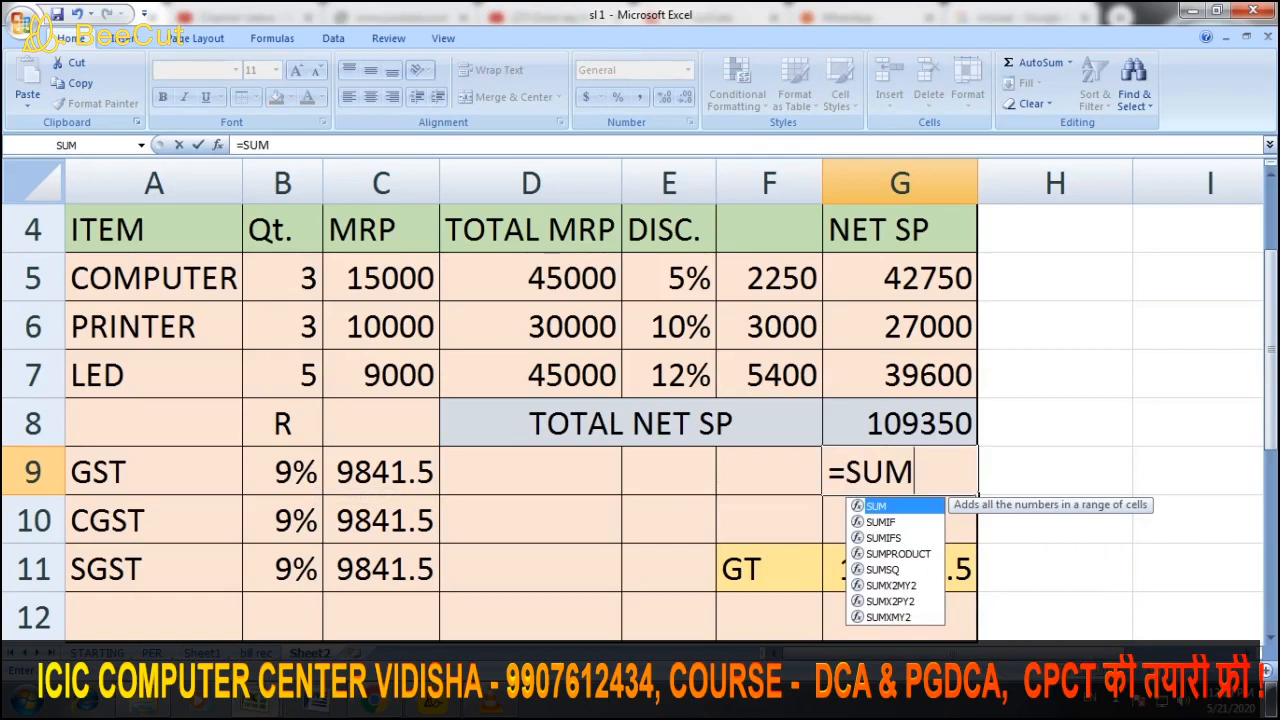
pyautogui.write('(')
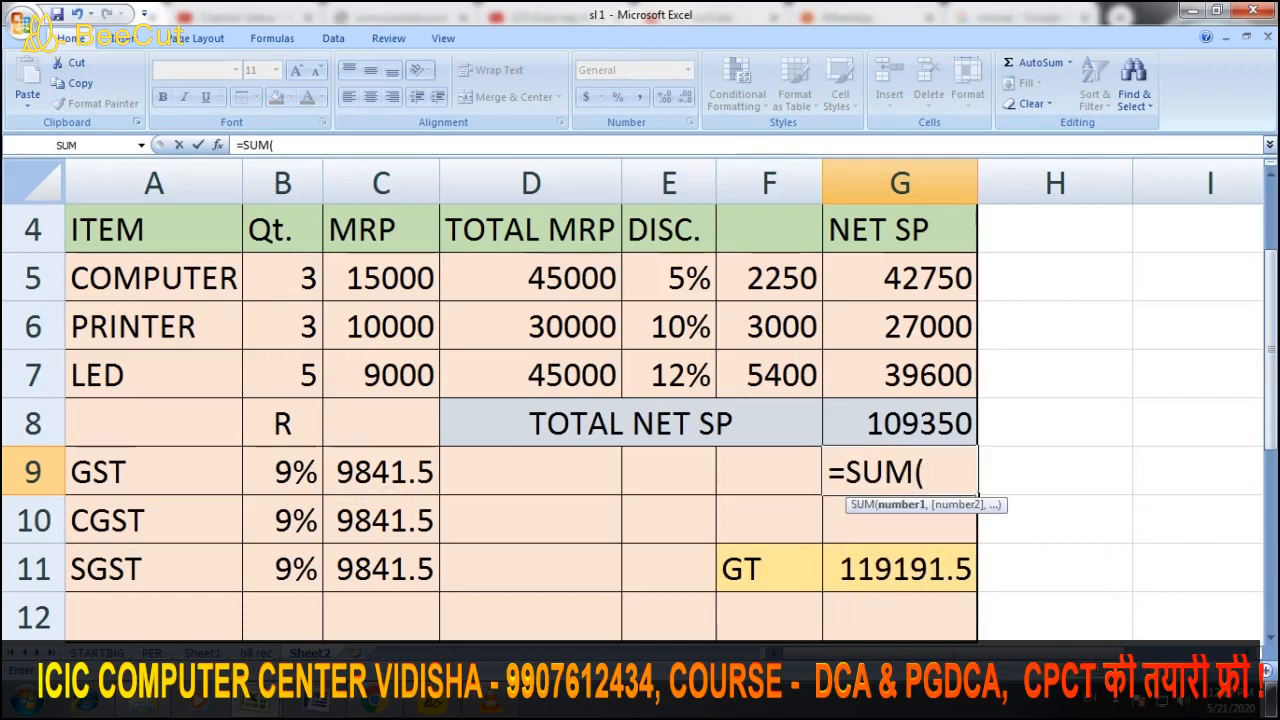
pyautogui.click(381, 472)
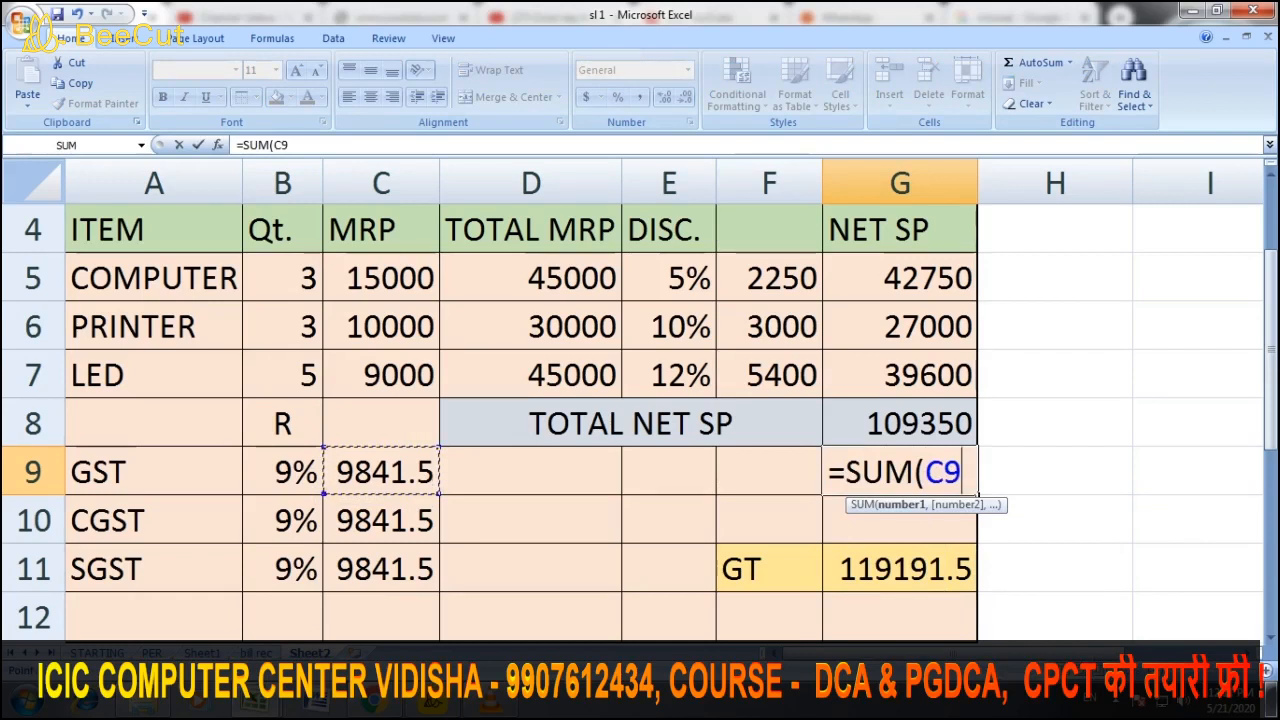
pyautogui.write(':C9')
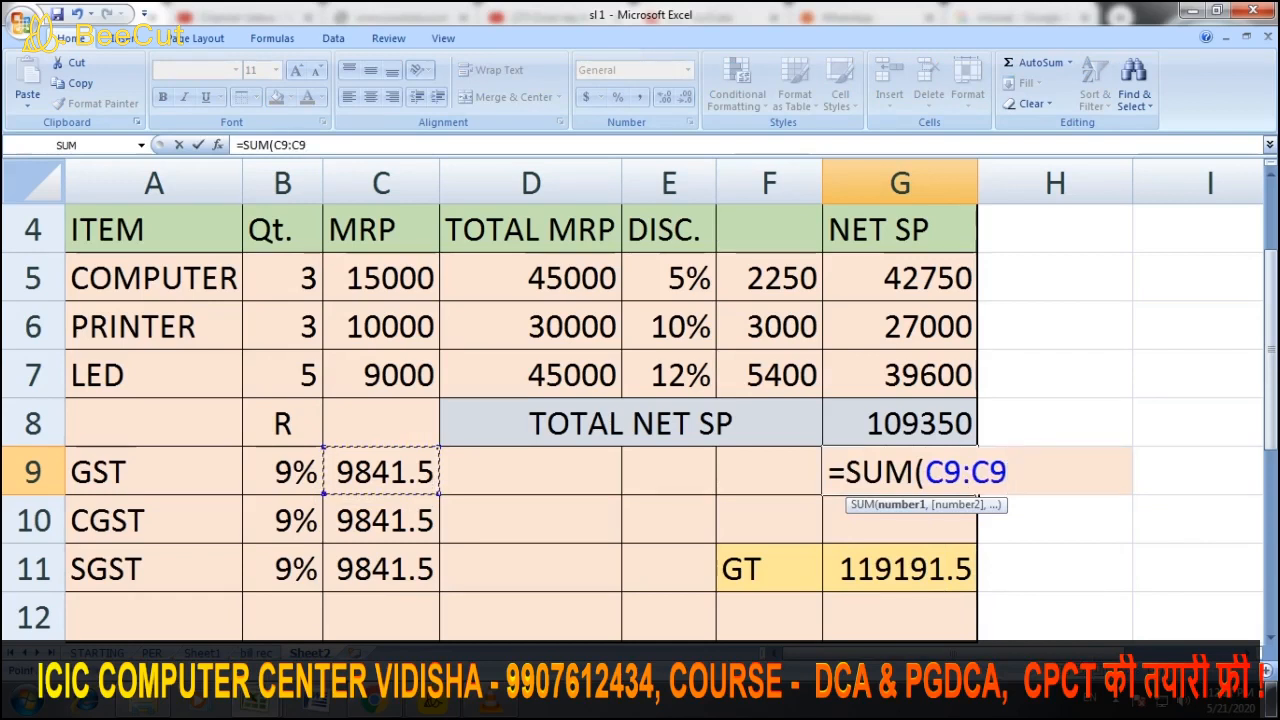
pyautogui.press('BackSpace')
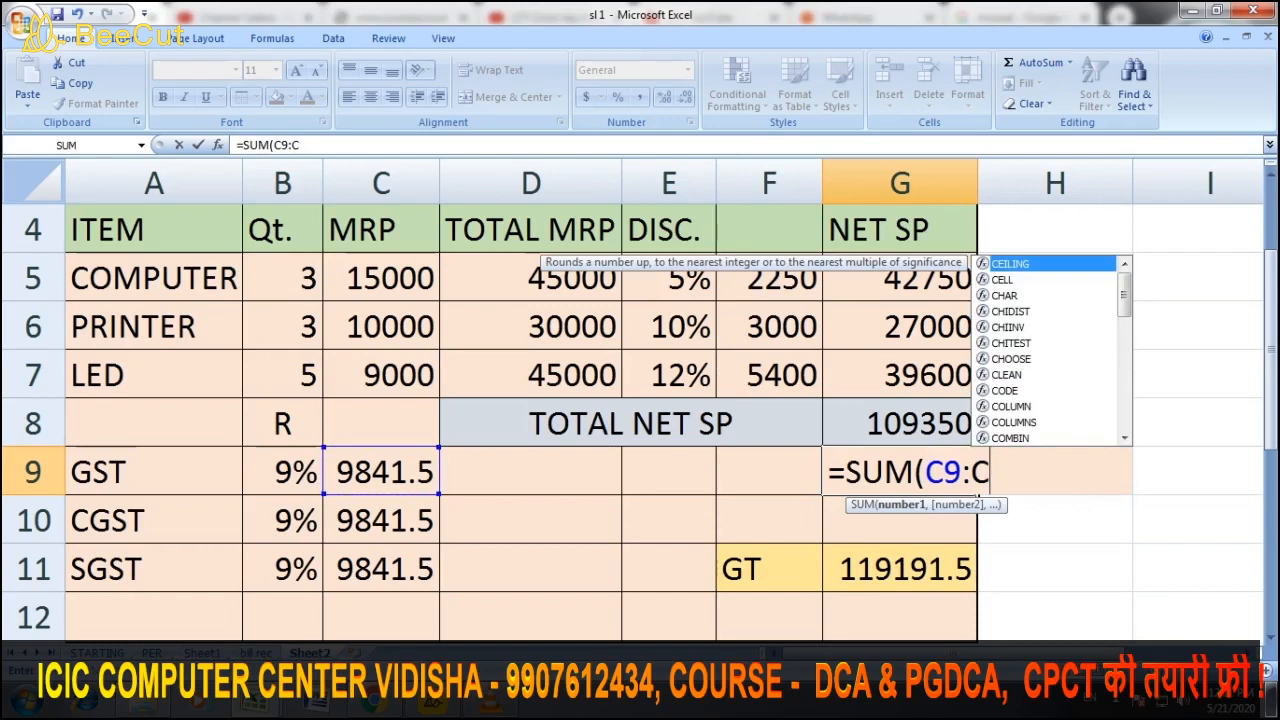
pyautogui.write('10:C')
pyautogui.moveTo(438, 542); pyautogui.dragTo(438, 590)
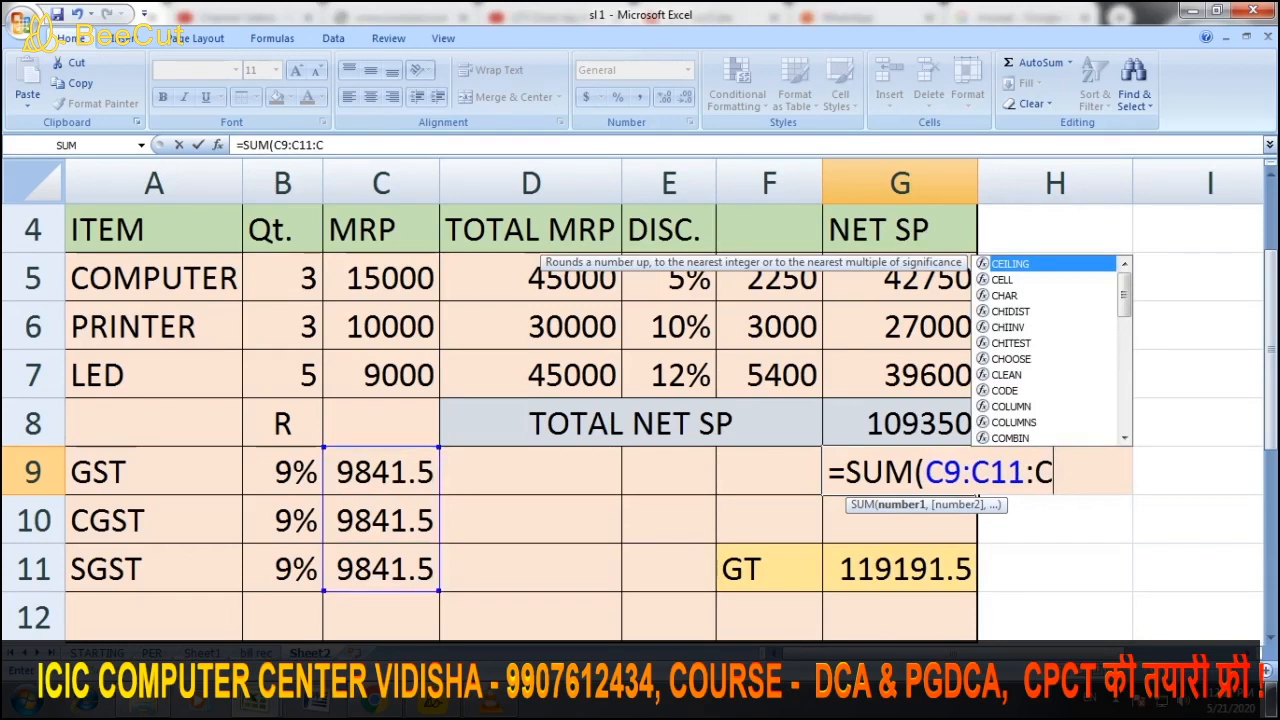
pyautogui.press('BackSpace')
pyautogui.press('BackSpace')
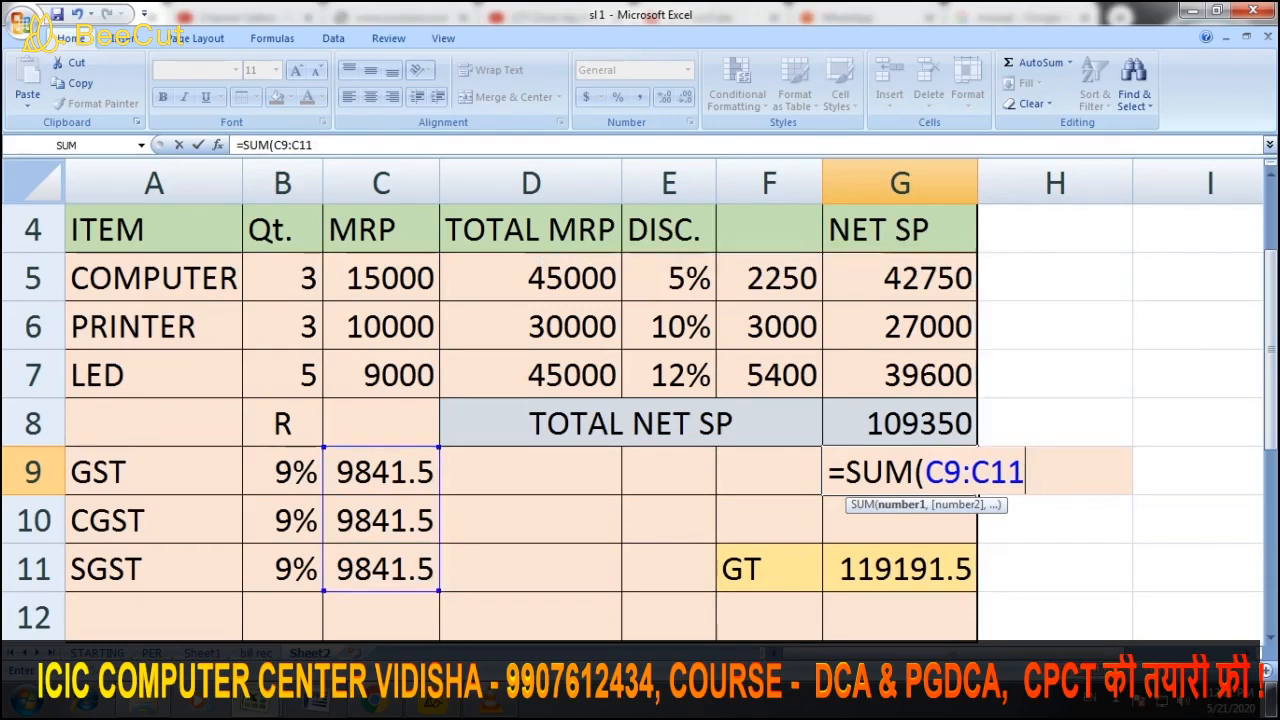
pyautogui.write(')')
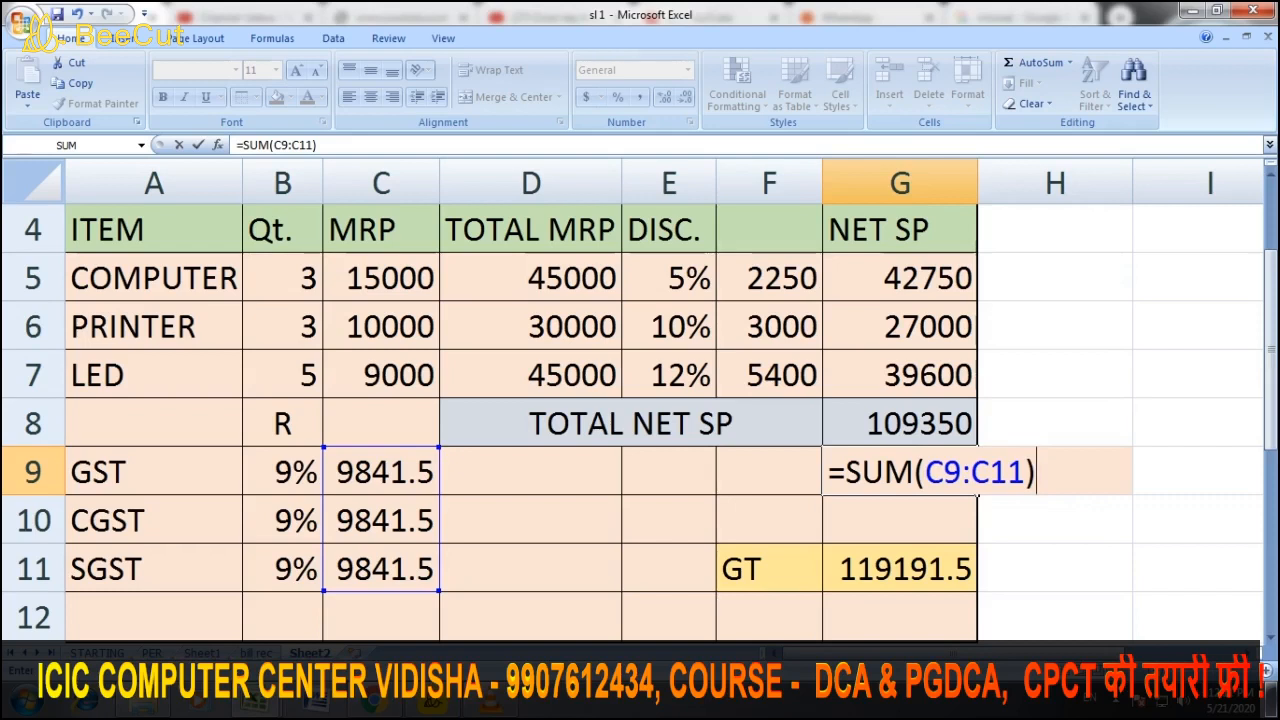
pyautogui.press('Return')
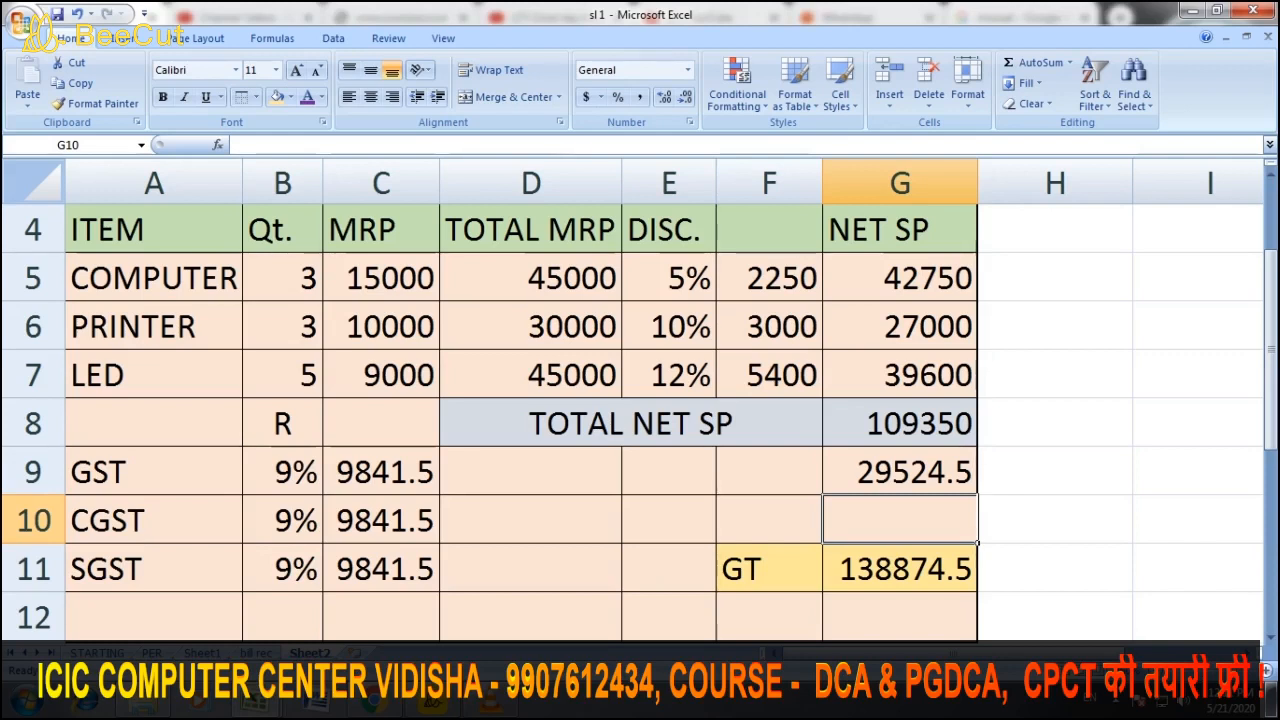
# Copy the bill table A3:G12 from Sheet2 and pick B1 on the bill rec sheet
pyautogui.click(669, 471)
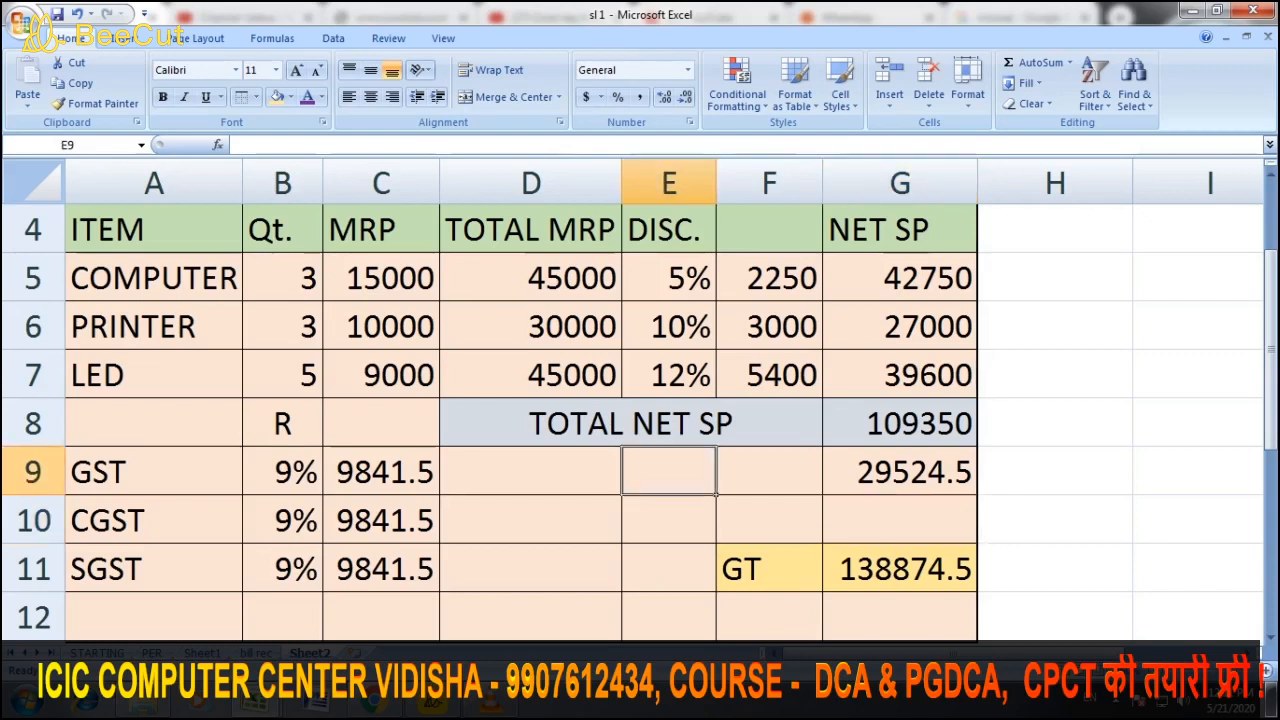
pyautogui.scroll(1, 640, 400)
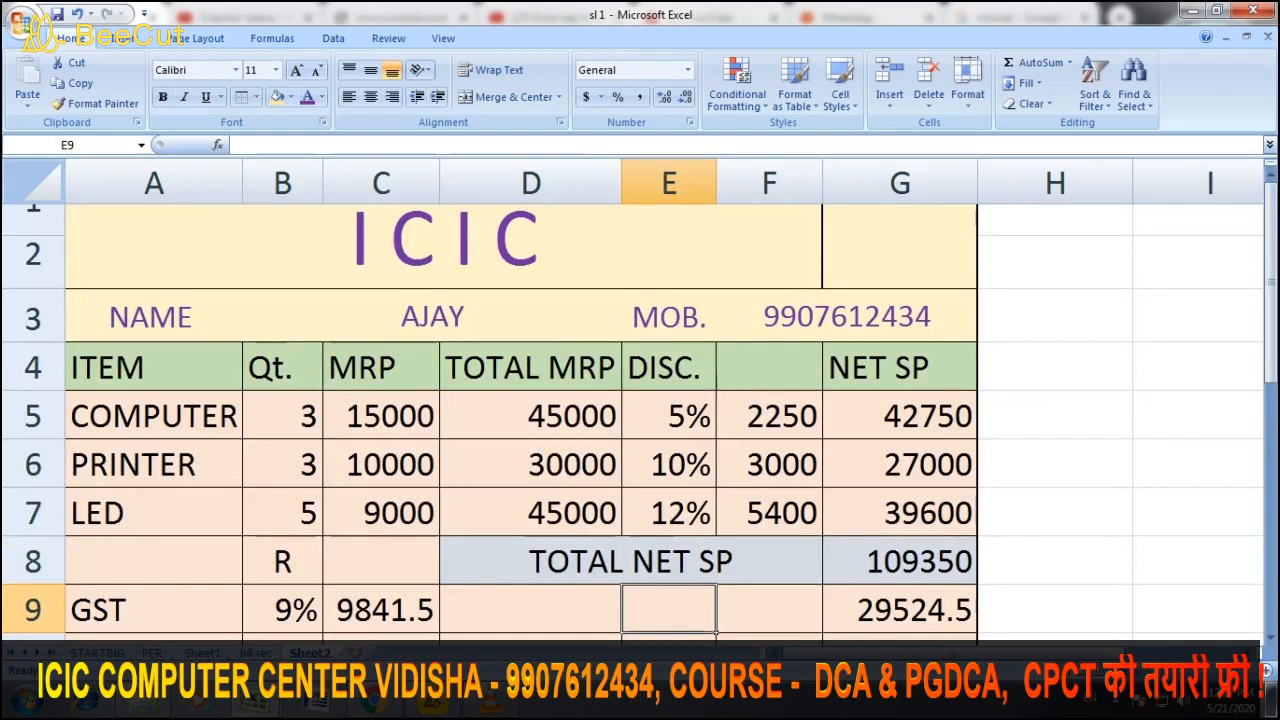
pyautogui.click(153, 317)
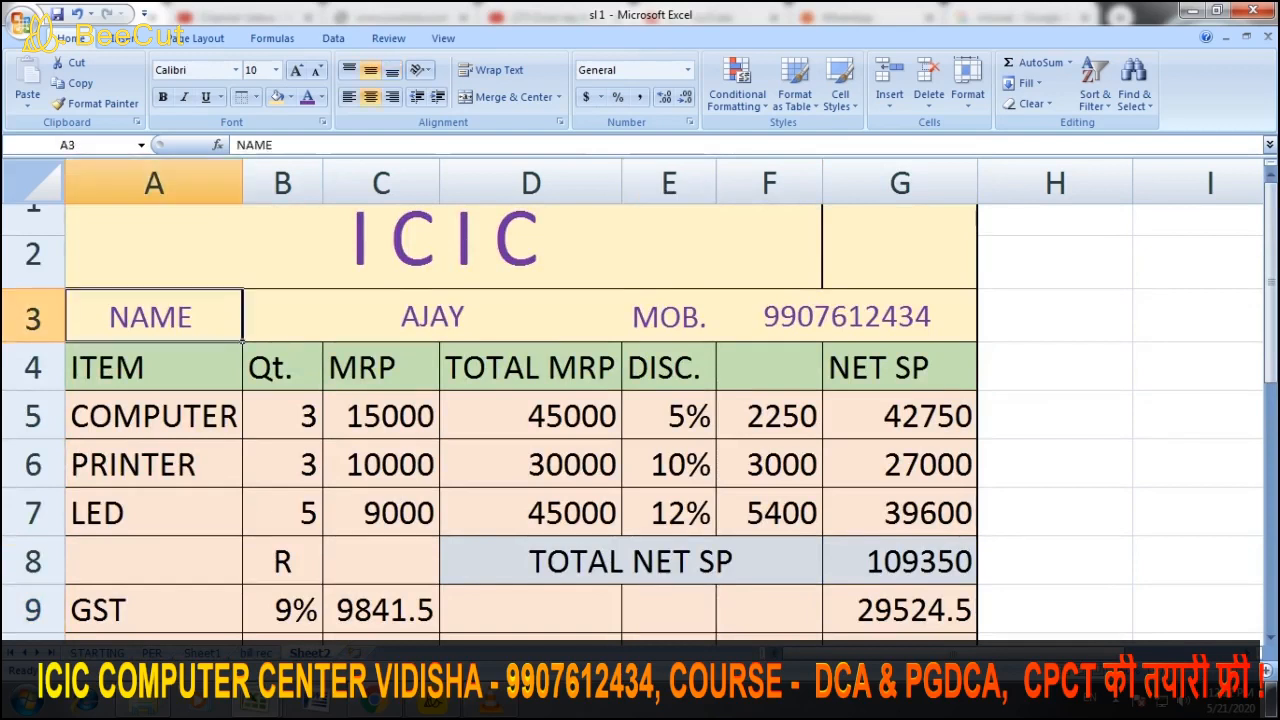
pyautogui.moveTo(153, 317); pyautogui.dragTo(978, 594)
pyautogui.hotkey('ctrl', 'c')
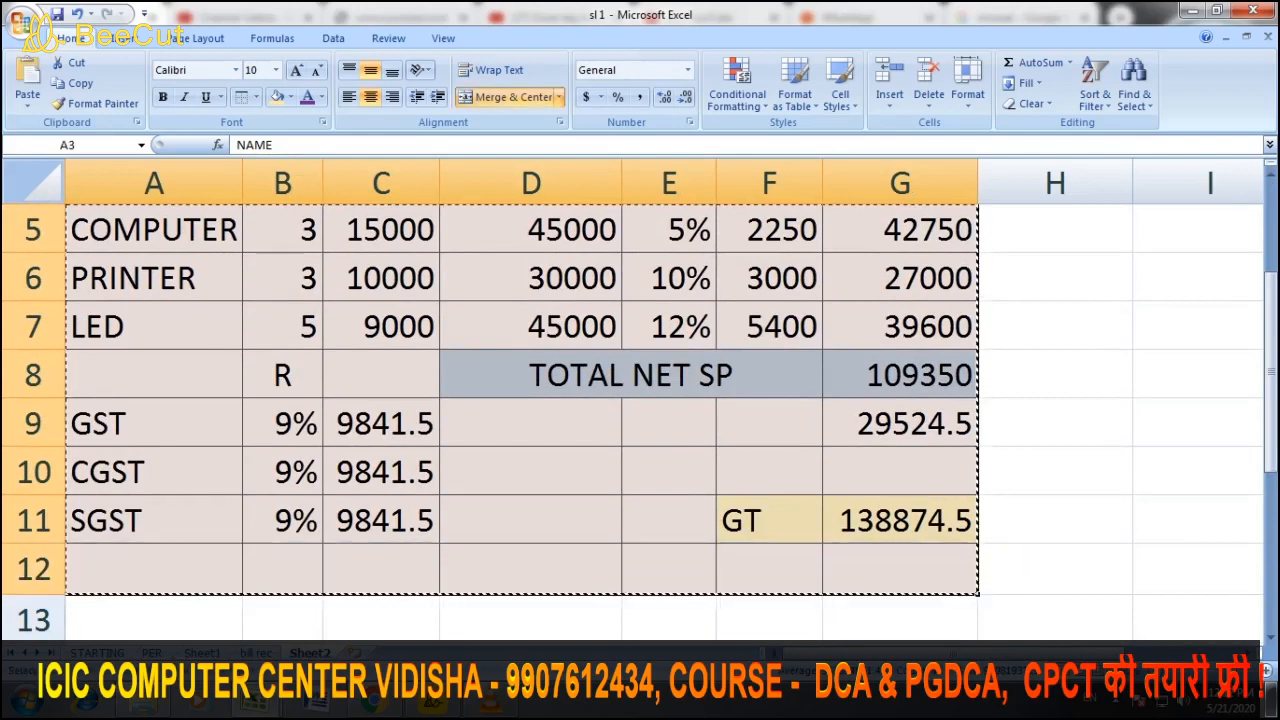
pyautogui.scroll(2, 520, 400)
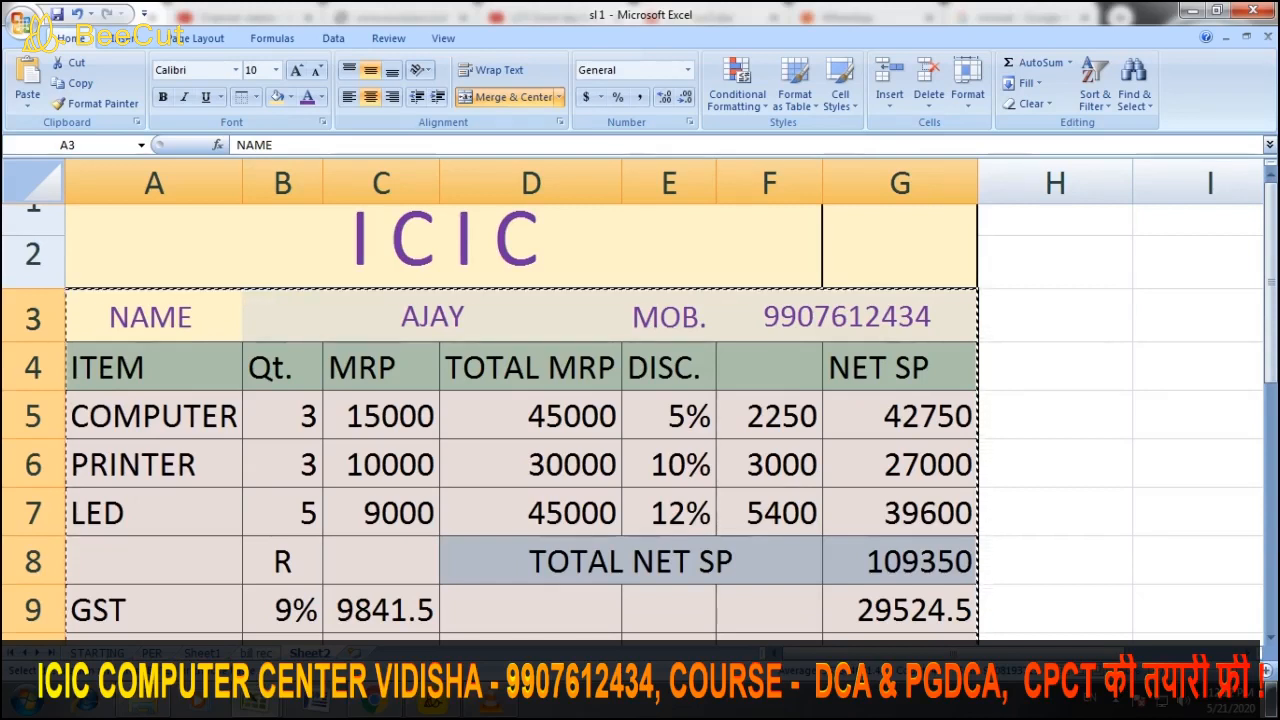
pyautogui.hotkey('ctrl', 'pageup')
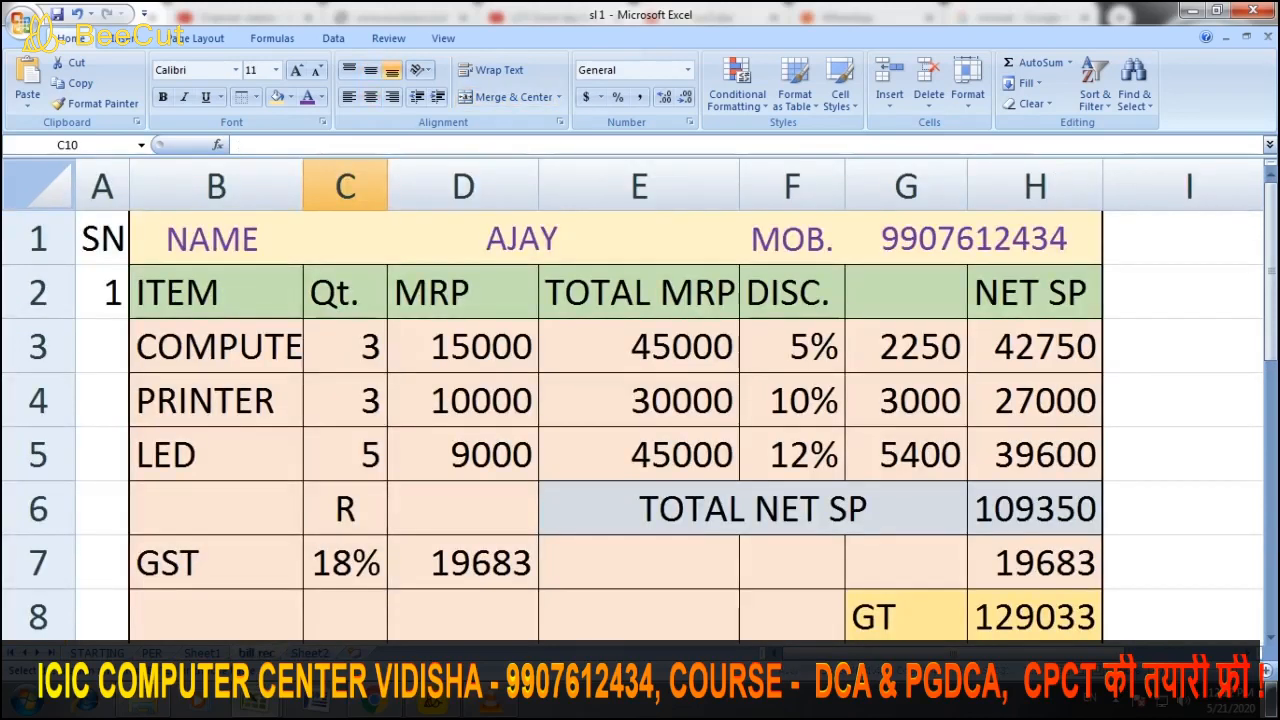
pyautogui.click(216, 239)
# Paste the updated bill at B1 on the bill rec sheet
pyautogui.hotkey('ctrl', 'v')
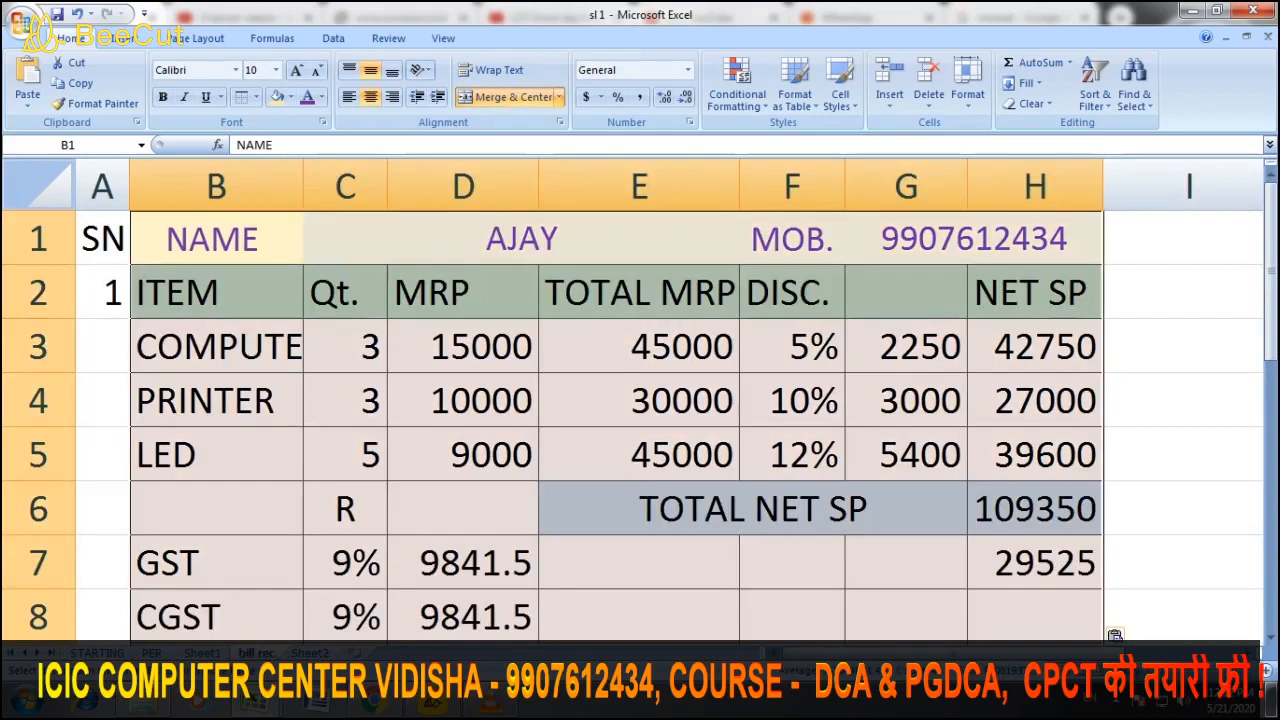
pyautogui.click(639, 563)
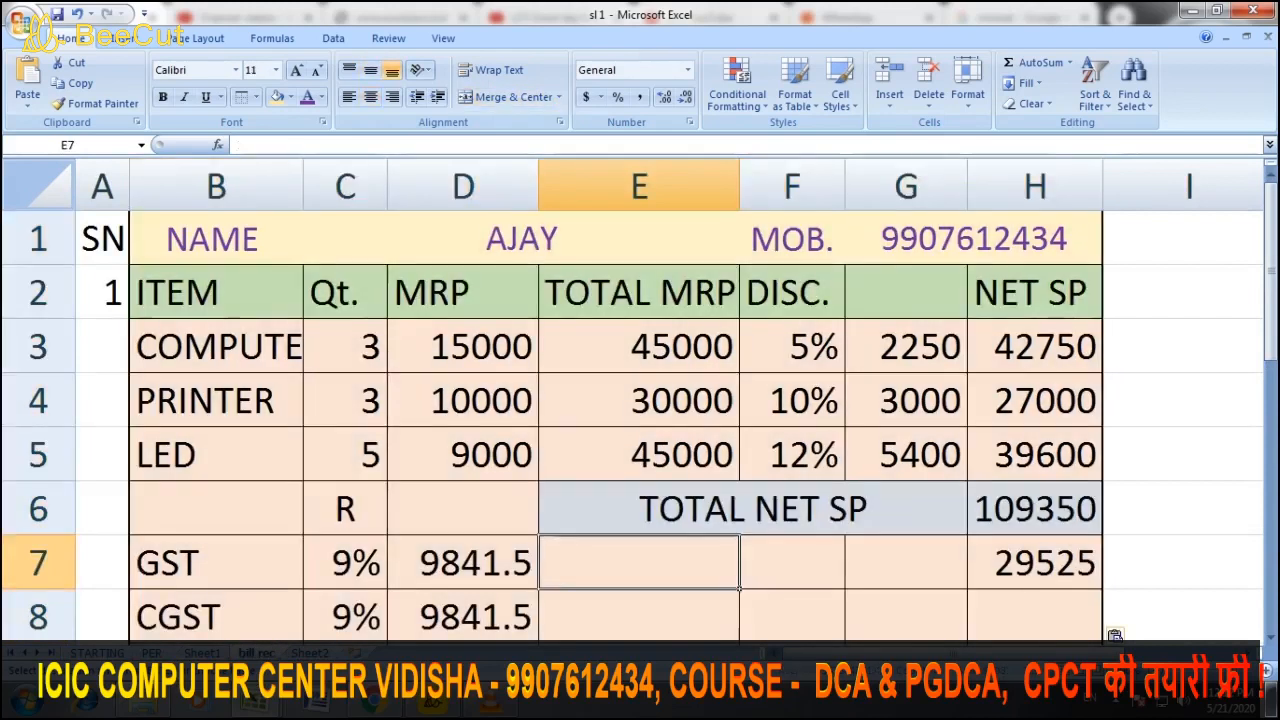
pyautogui.scroll(-1, 639, 425)
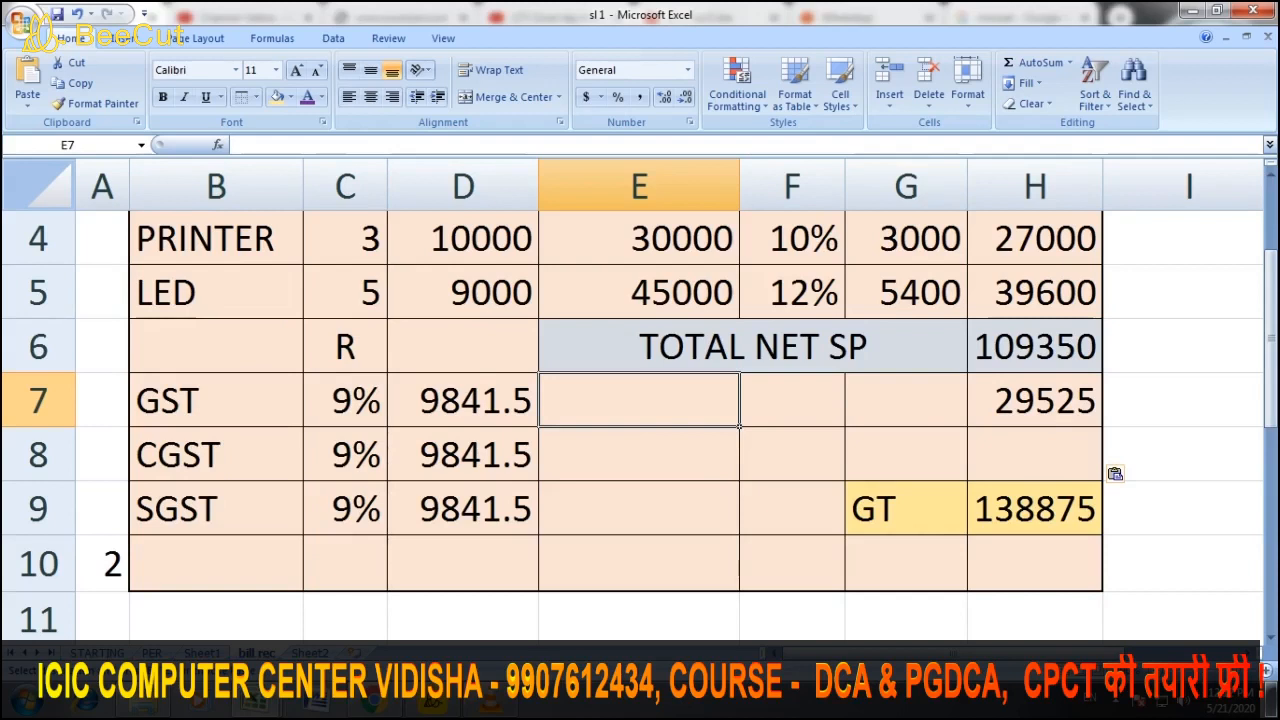
pyautogui.scroll(1, 639, 425)
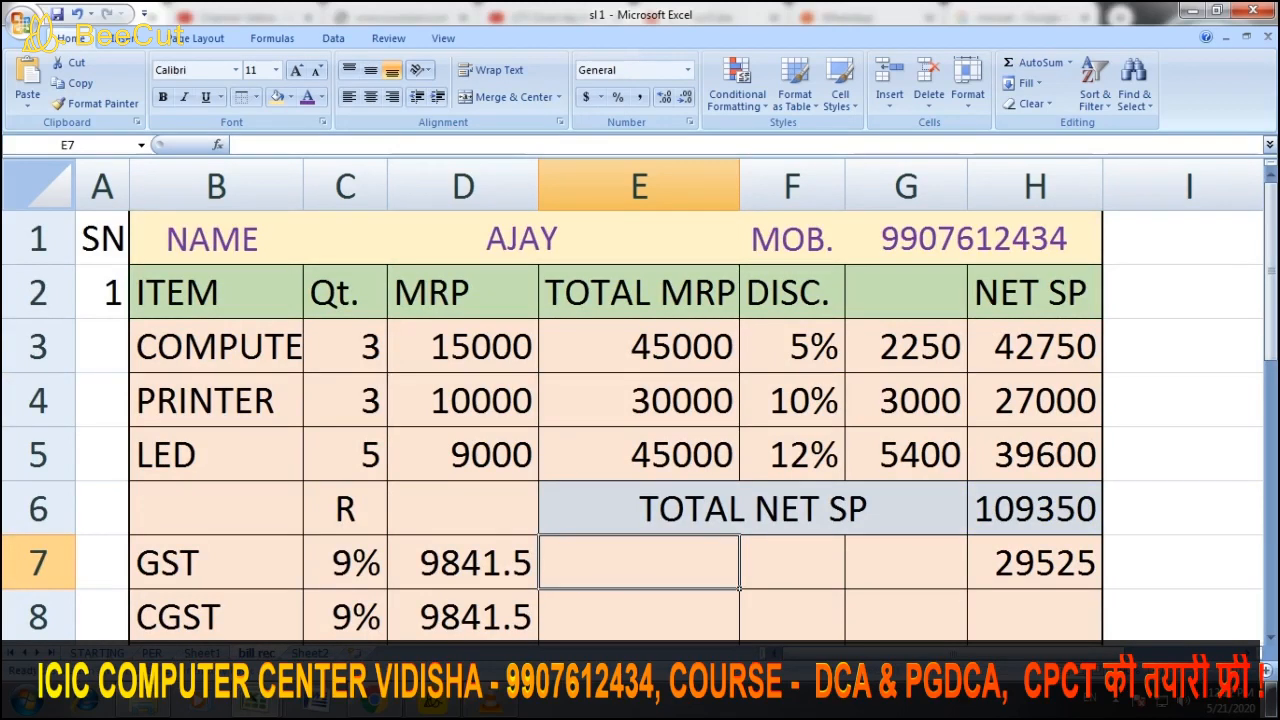
pyautogui.scroll(-3, 639, 425)
pyautogui.scroll(2, 639, 425)
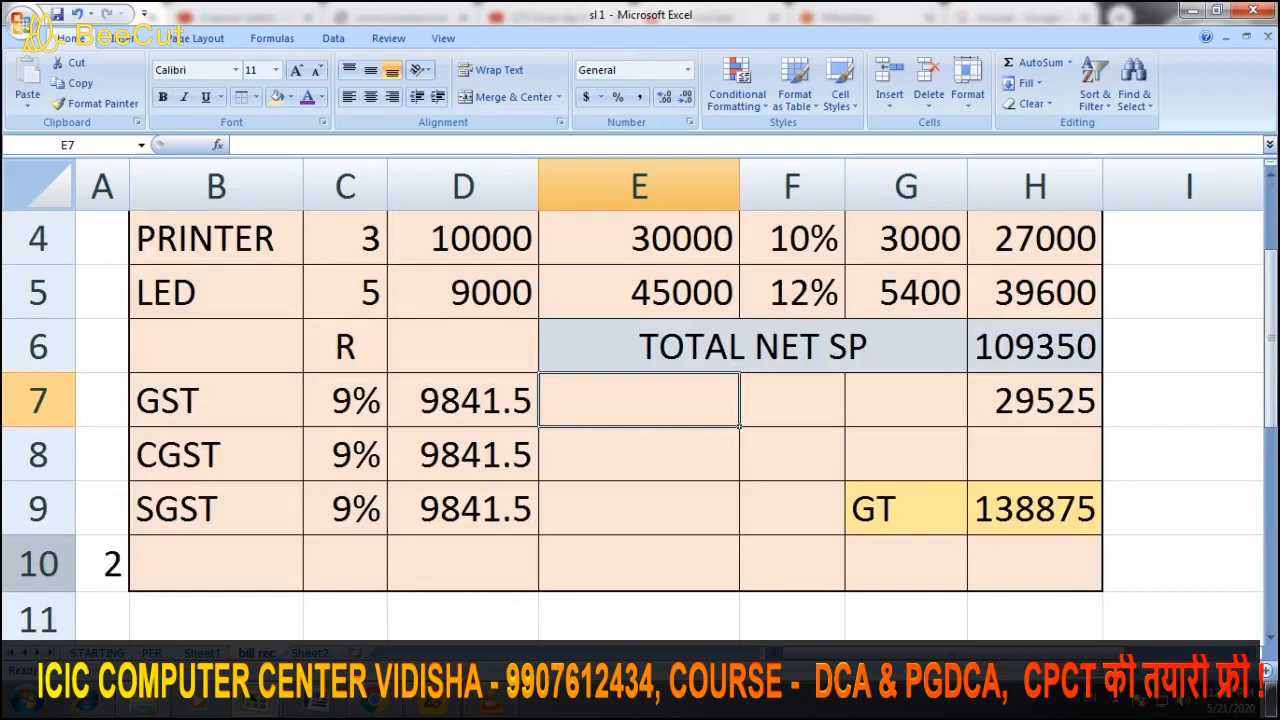
# Clear the stray 2 from A10, then go back to Sheet2
pyautogui.click(102, 563)
pyautogui.press('Delete')
pyautogui.click(216, 618)
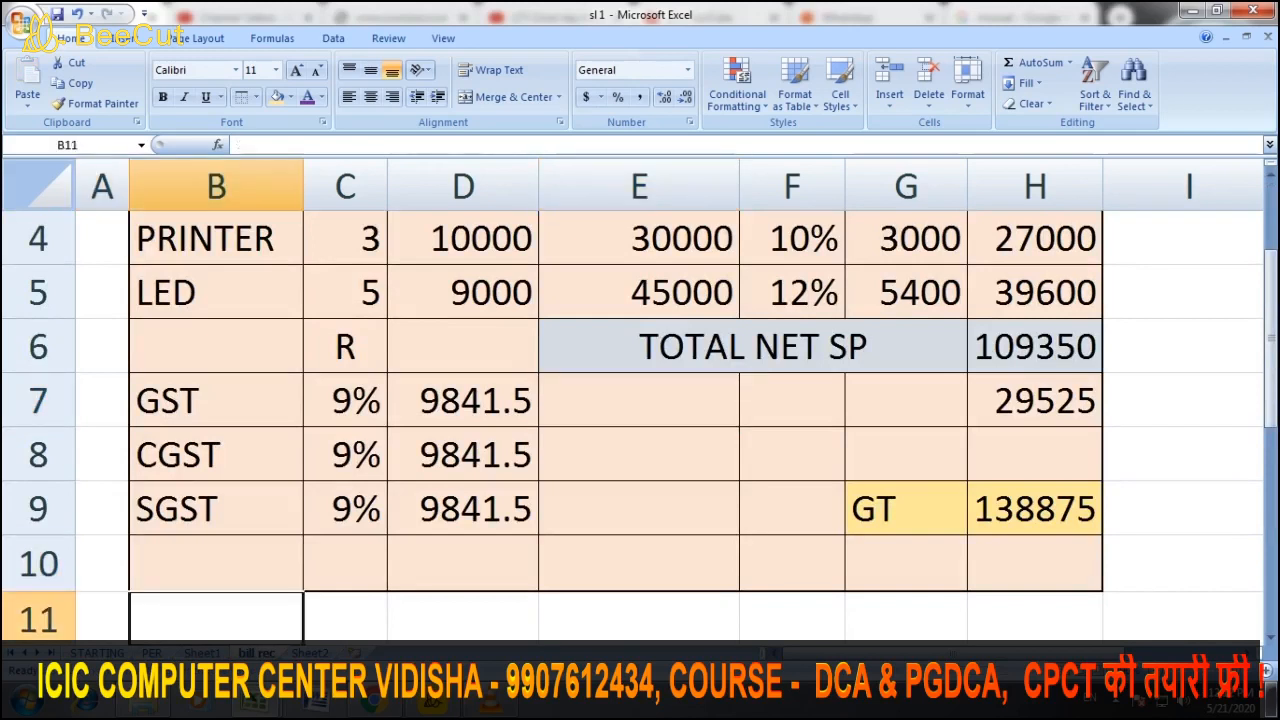
pyautogui.scroll(-2, 639, 425)
pyautogui.scroll(2, 639, 425)
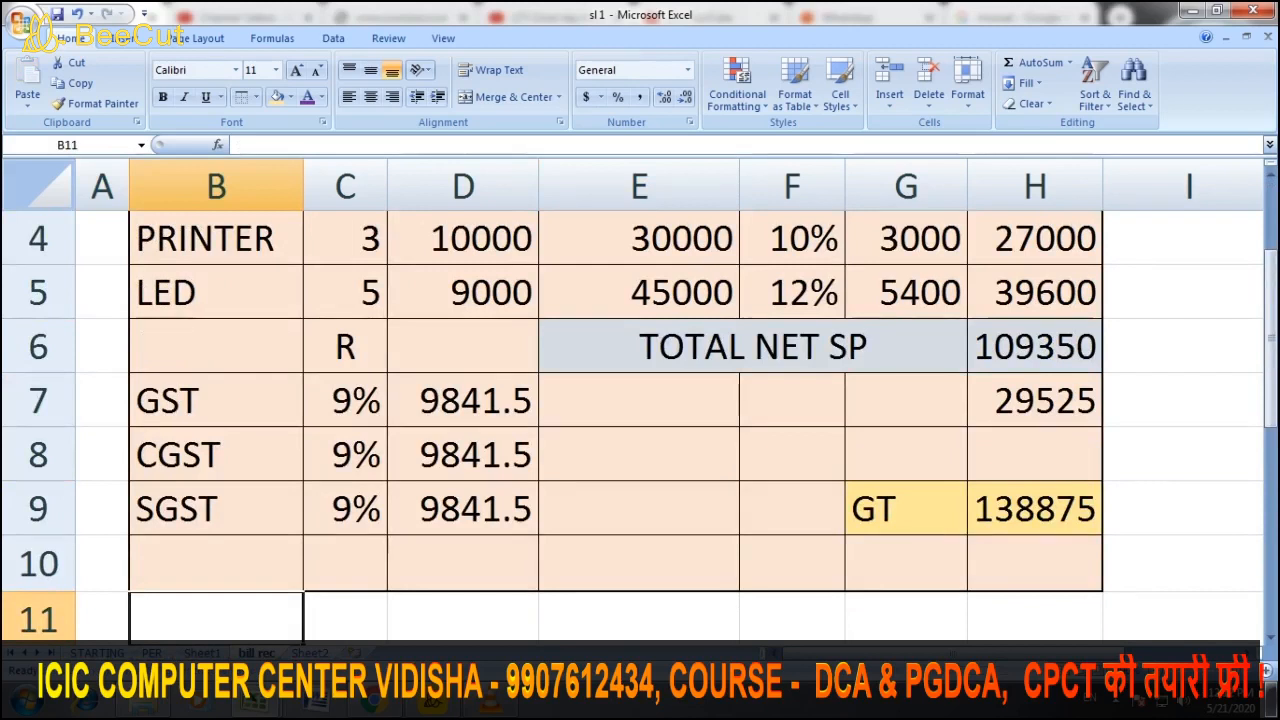
pyautogui.click(310, 653)
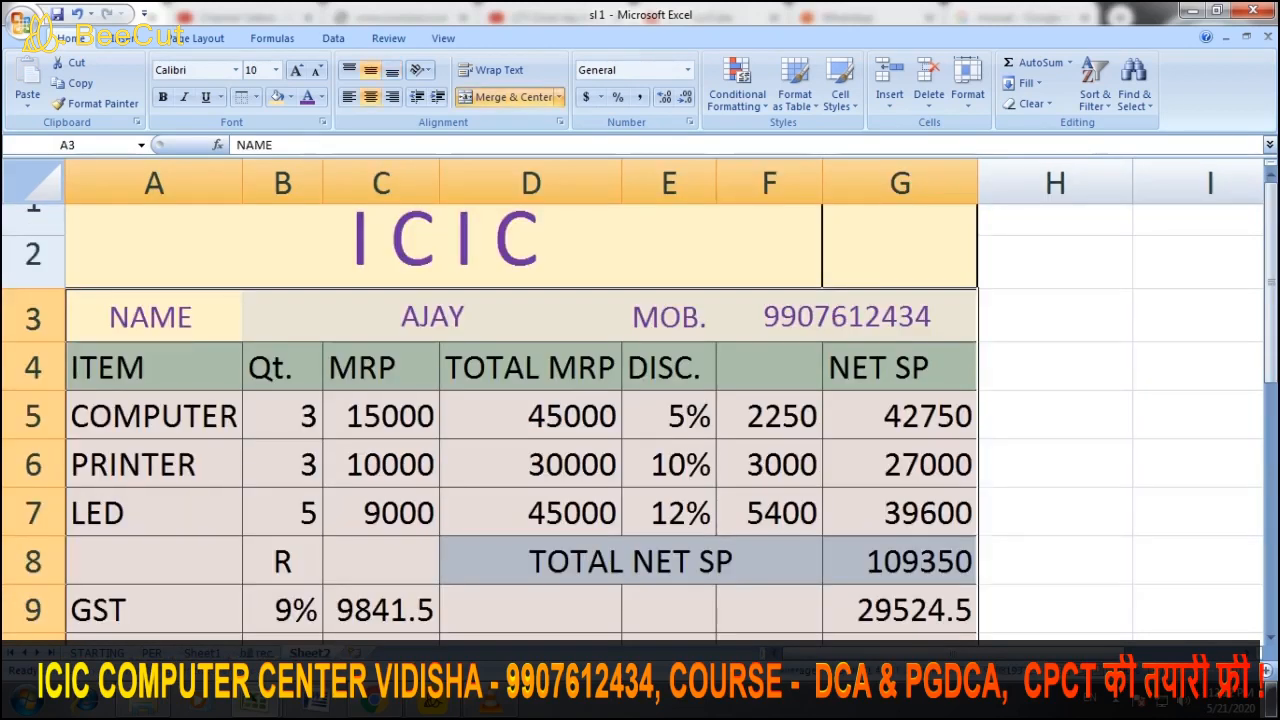
# Set quantities to 2 computers, 1 printer and 1 LED, bringing GT to 57683.4
pyautogui.click(531, 464)
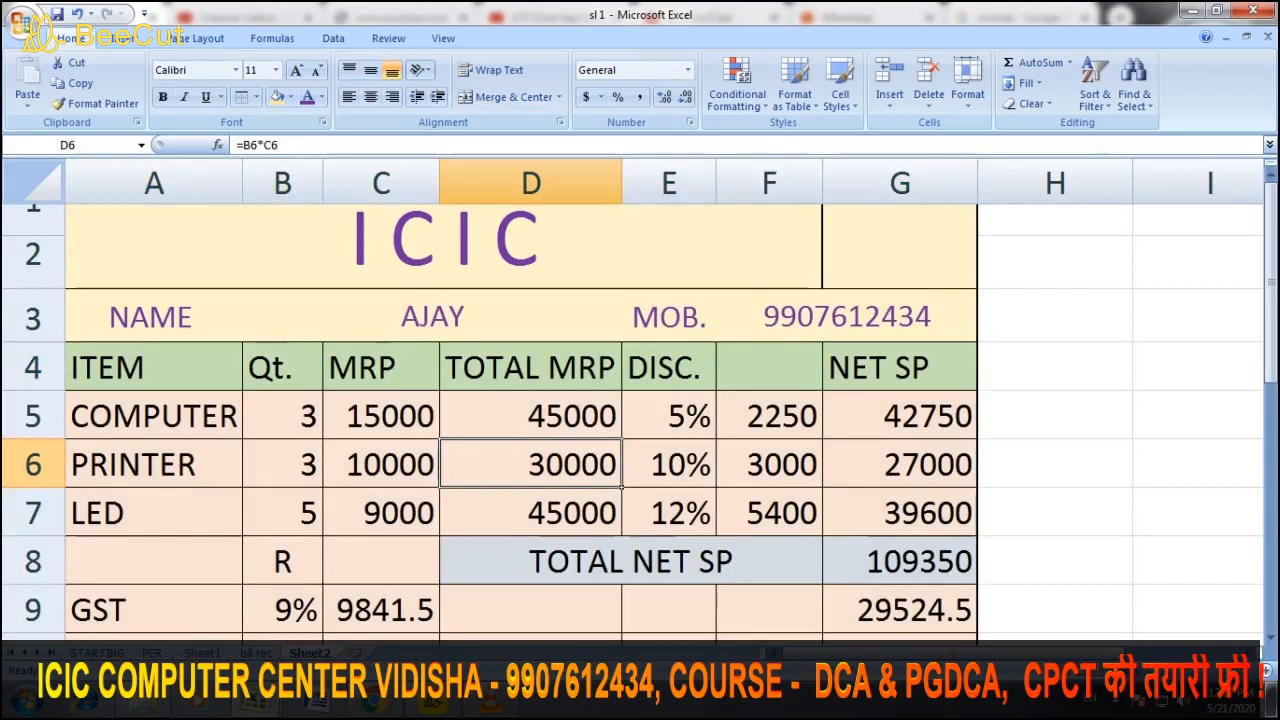
pyautogui.click(282, 416)
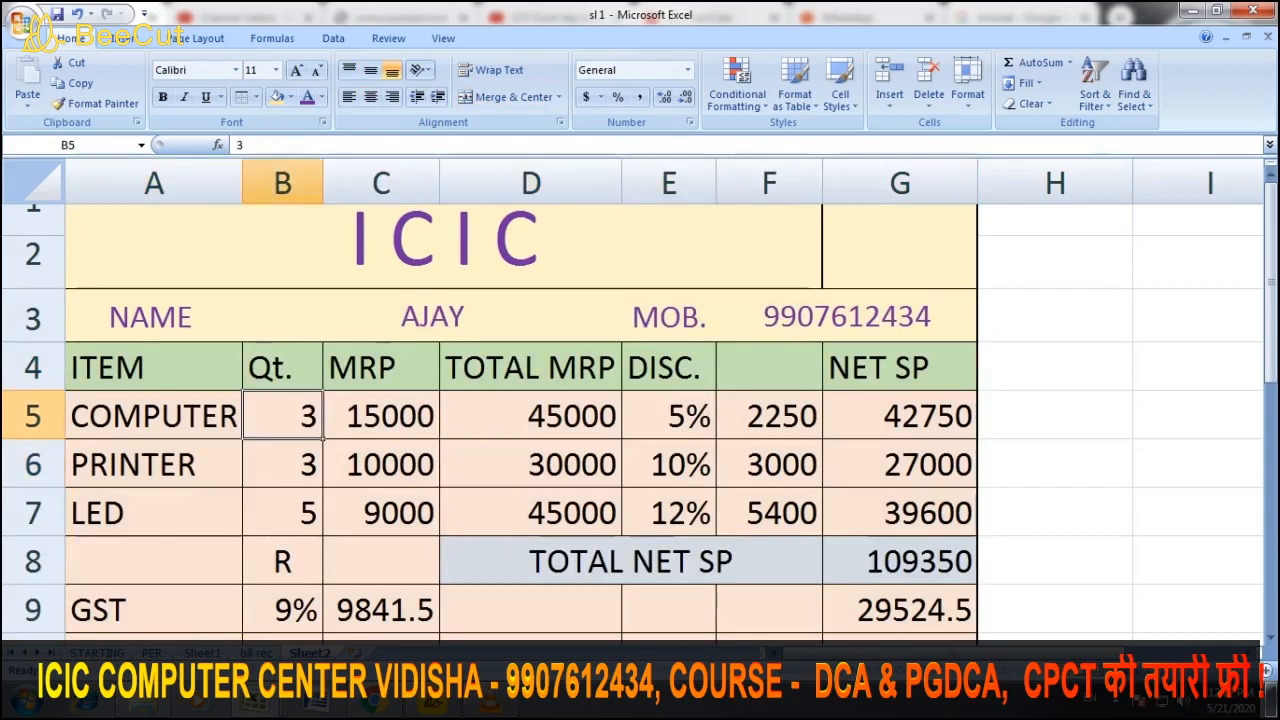
pyautogui.write('2')
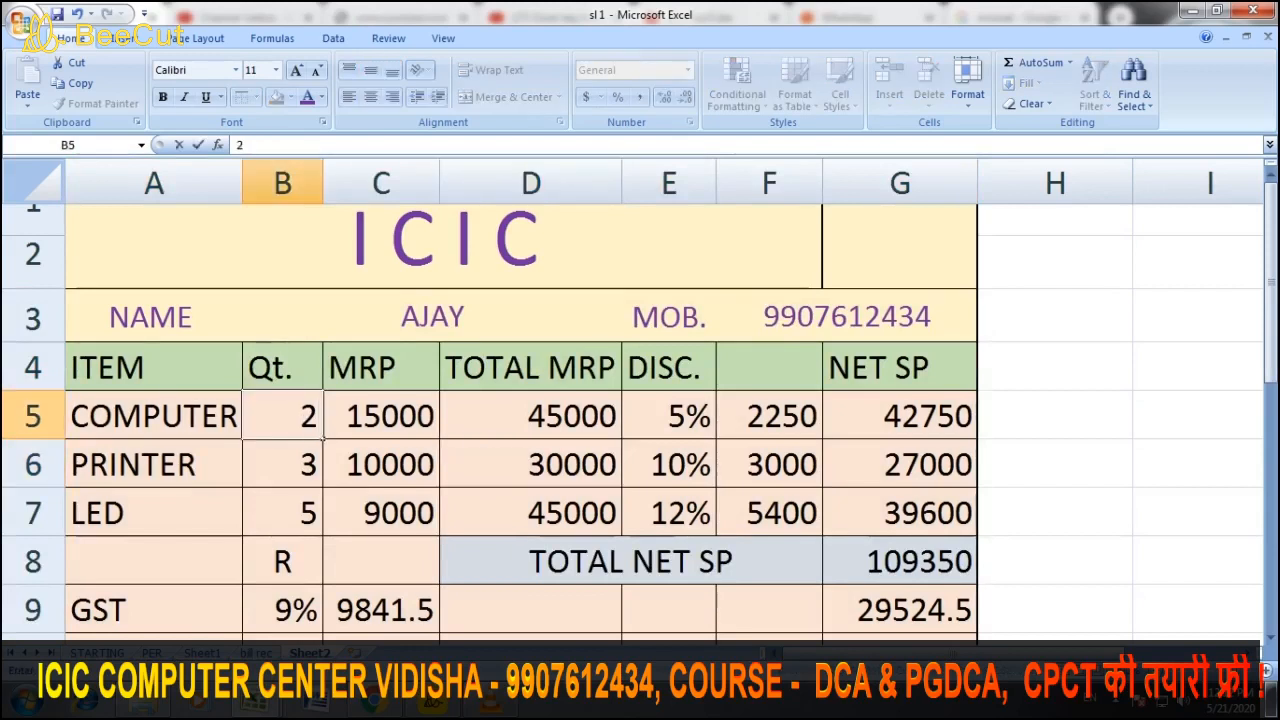
pyautogui.press('Return')
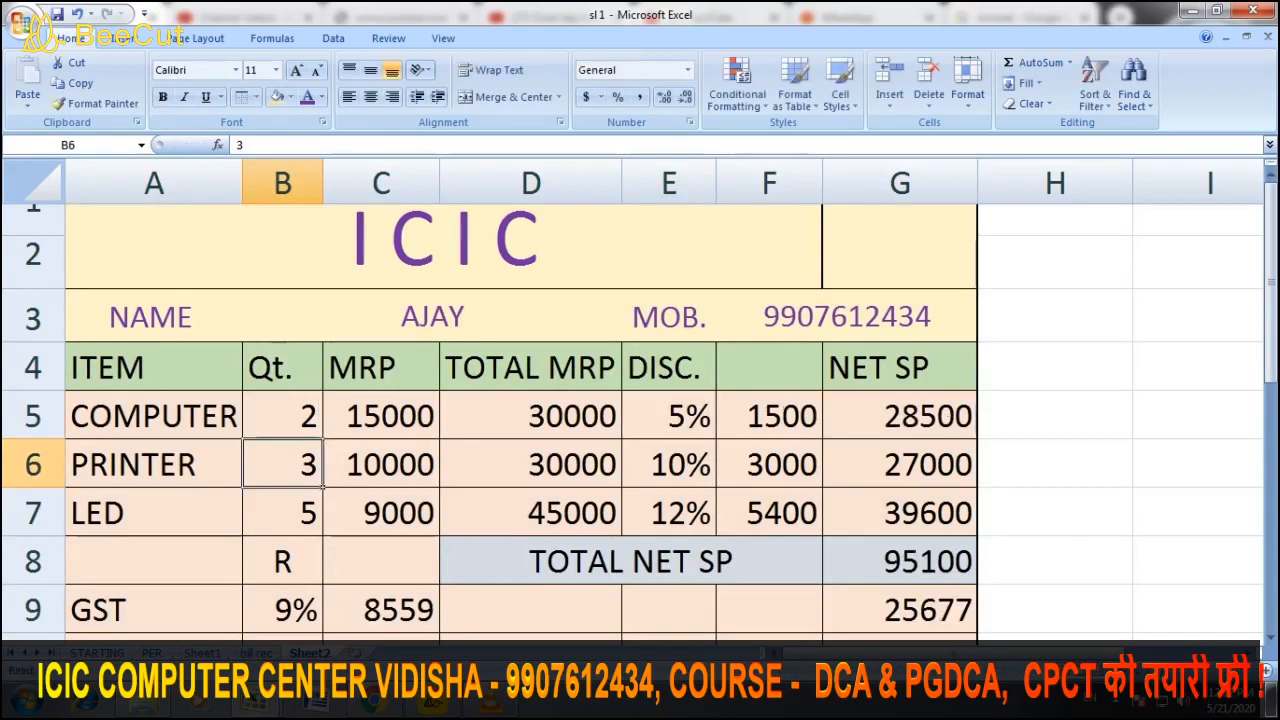
pyautogui.write('1')
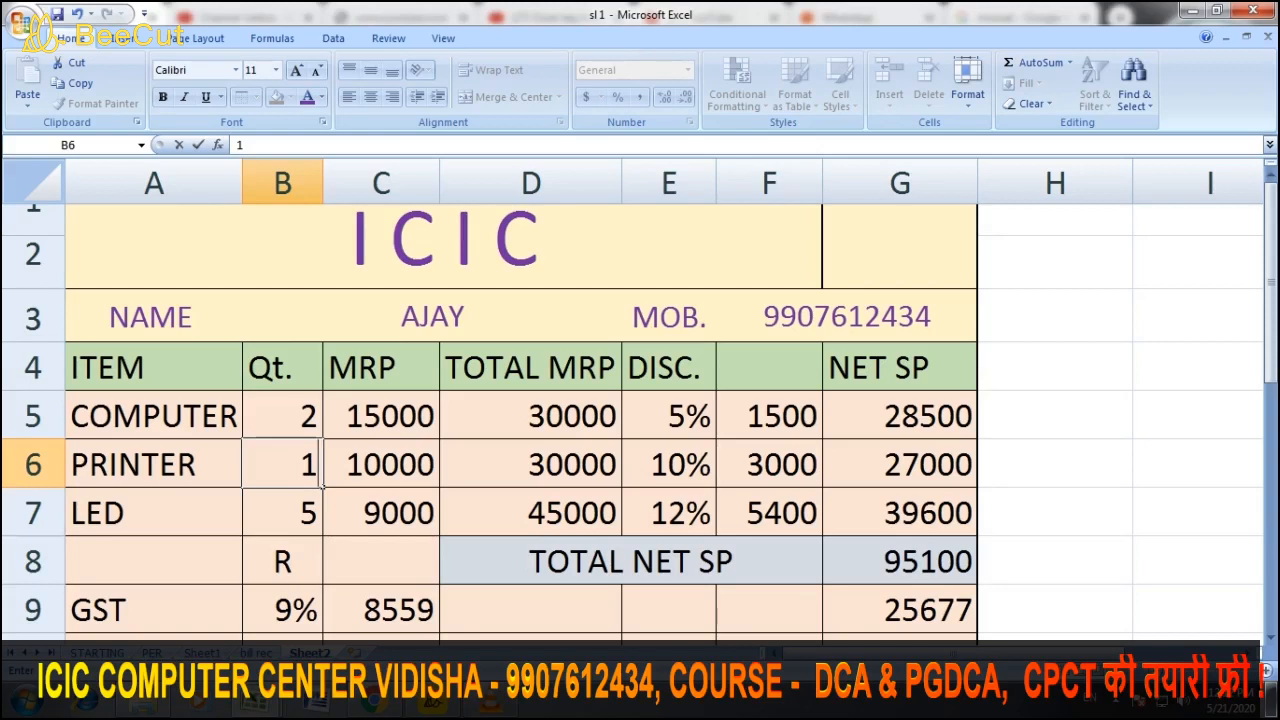
pyautogui.press('Return')
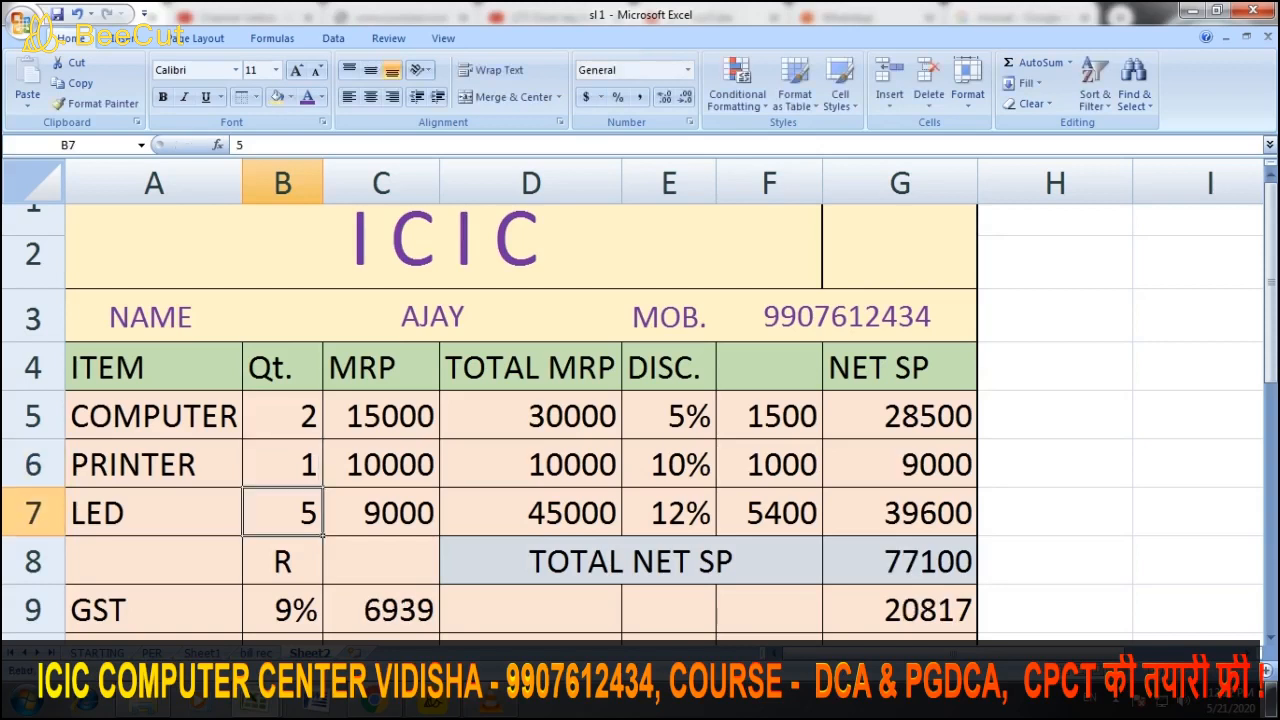
pyautogui.scroll(-1, 640, 420)
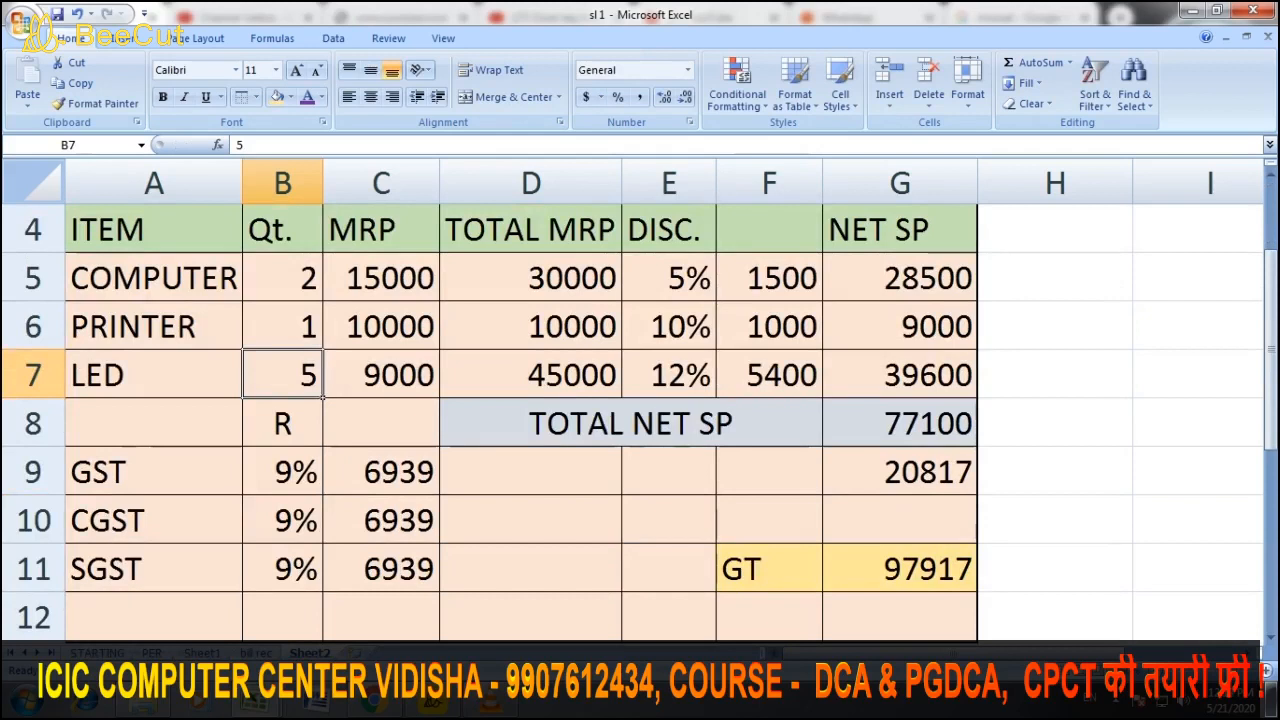
pyautogui.scroll(1, 640, 420)
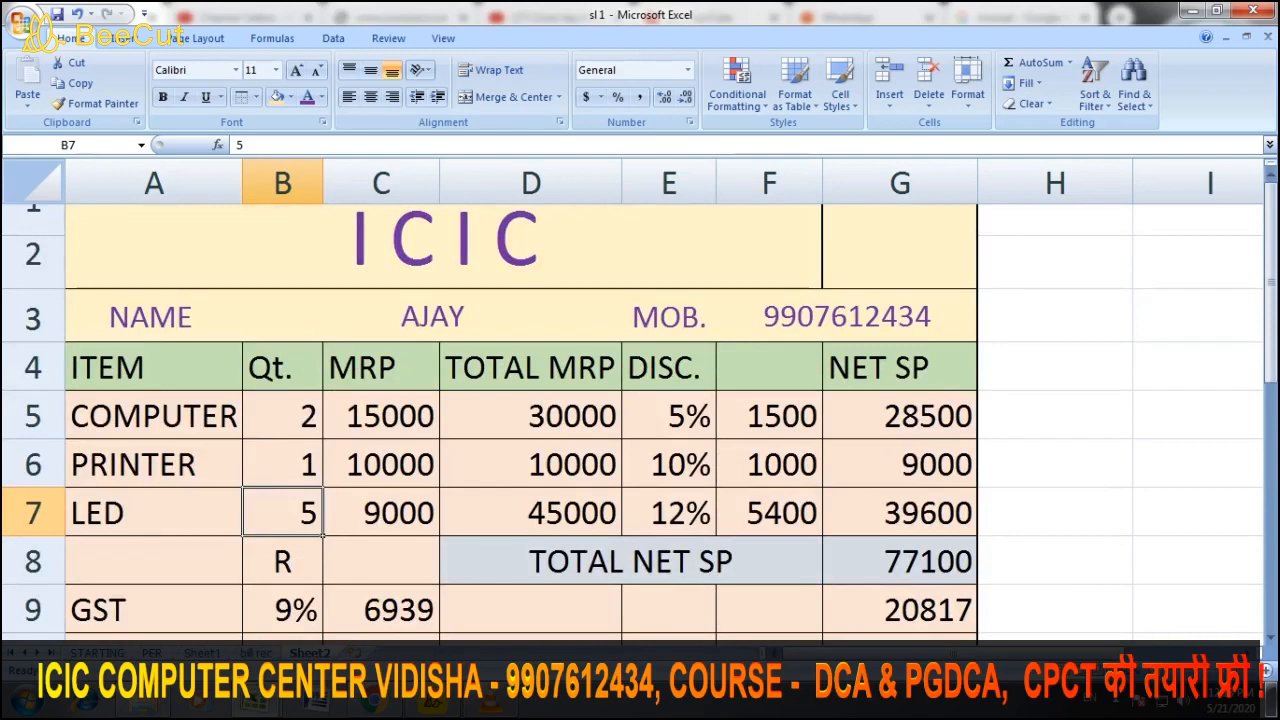
pyautogui.write('1')
pyautogui.click(531, 513)
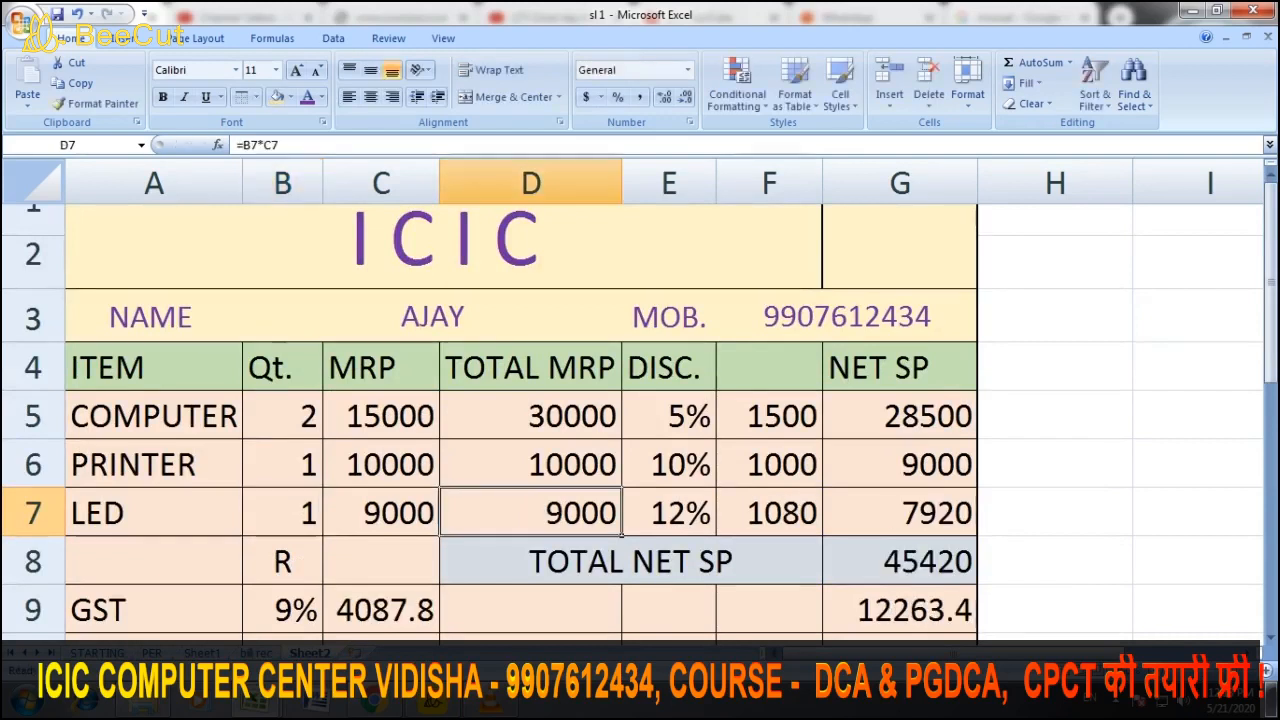
pyautogui.scroll(-1, 640, 420)
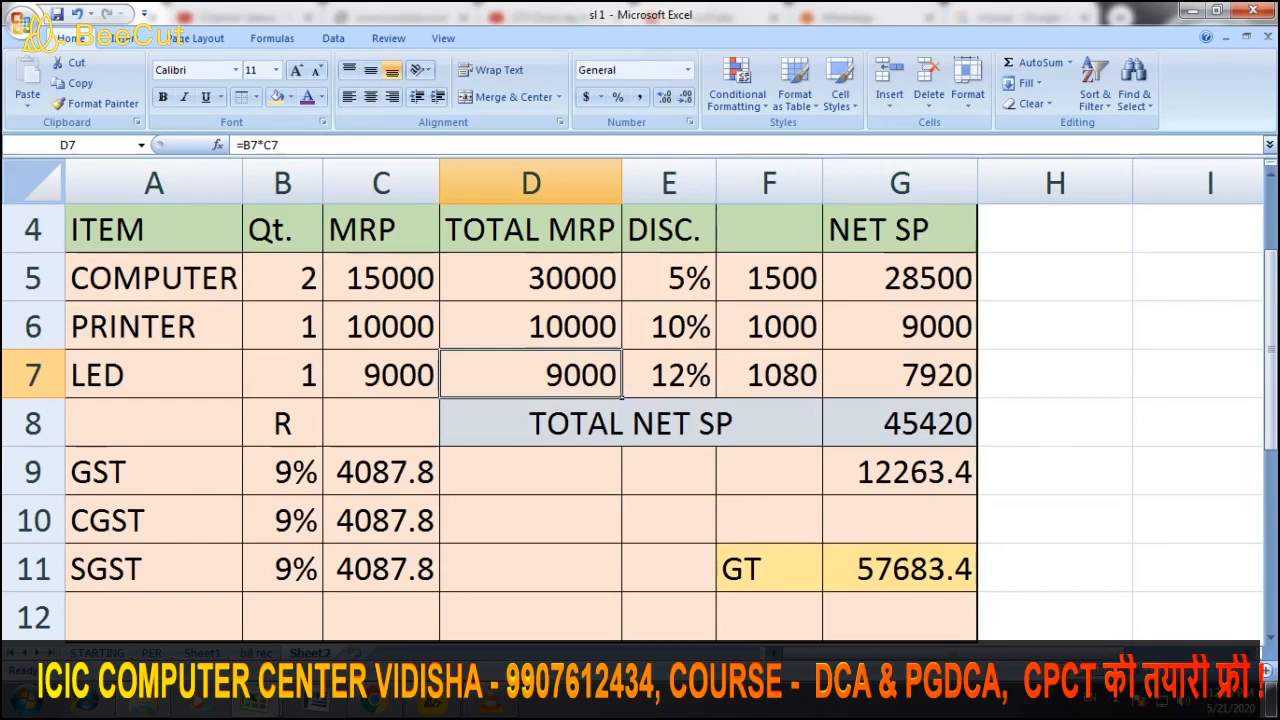
pyautogui.scroll(1, 640, 420)
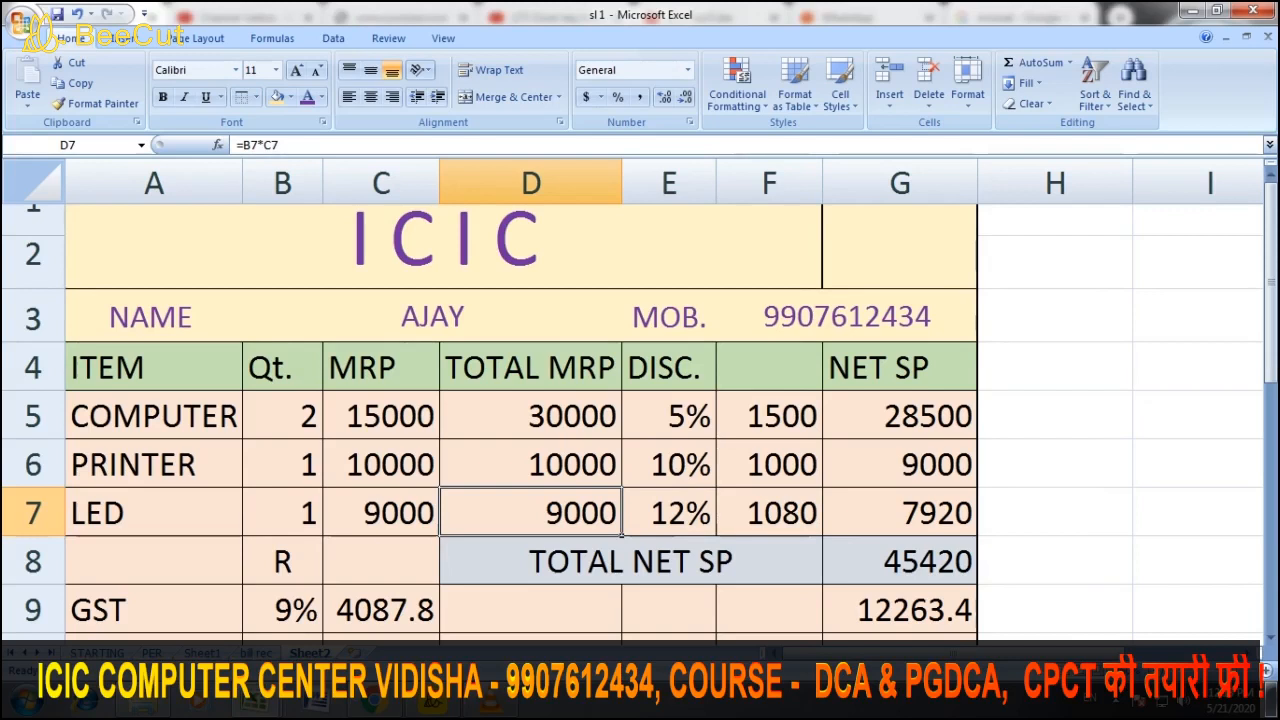
# Overwrite the customer name in B3 with the new customer's name
pyautogui.click(381, 416)
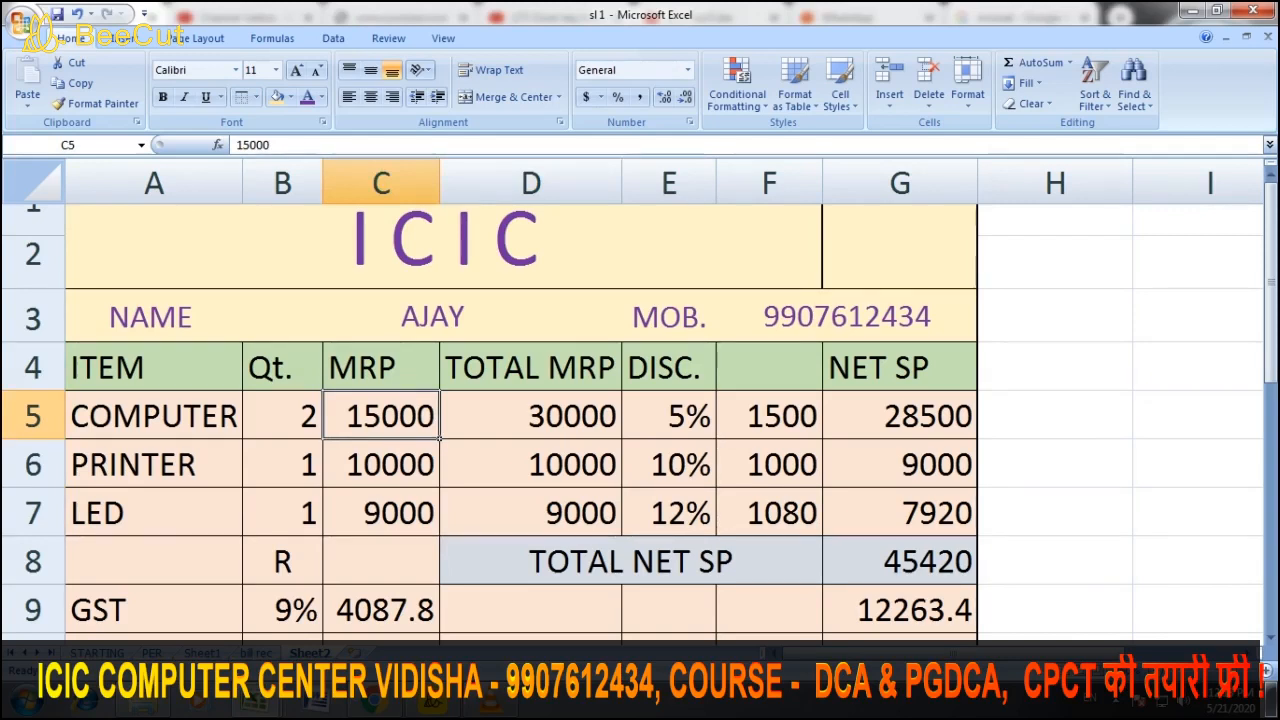
pyautogui.click(669, 416)
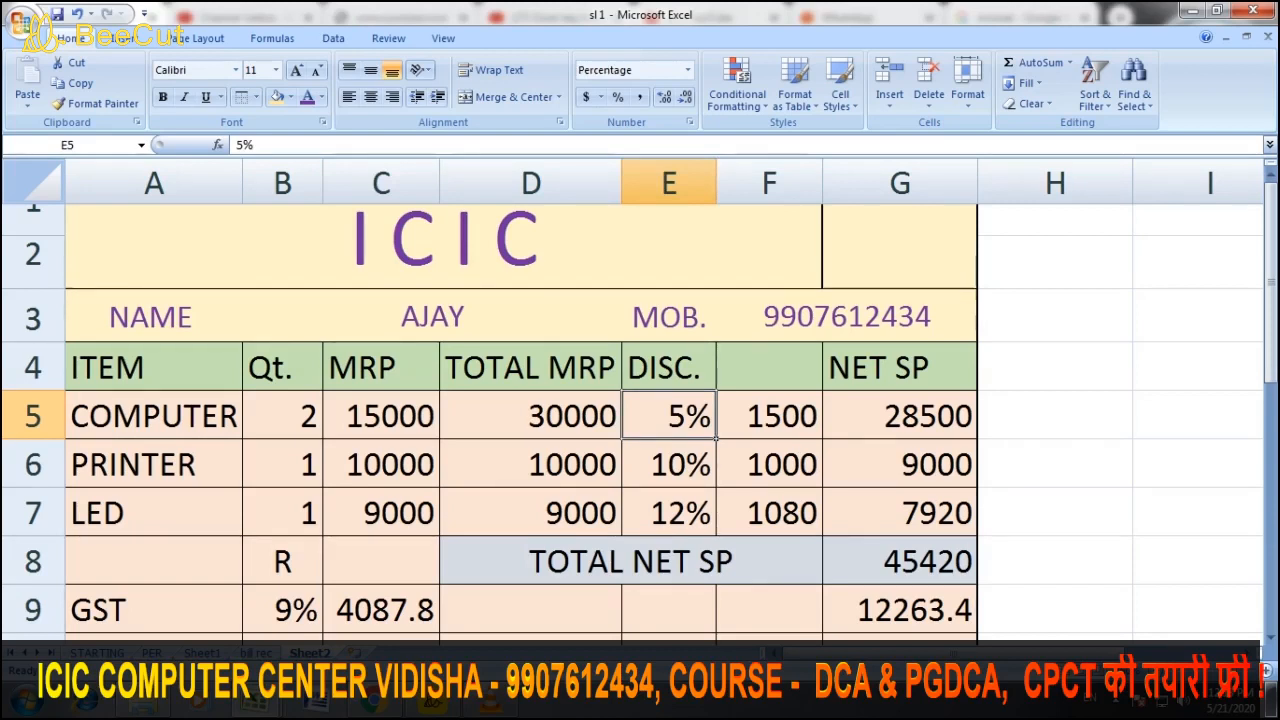
pyautogui.click(432, 316)
pyautogui.write('VIJAY')
pyautogui.click(846, 316)
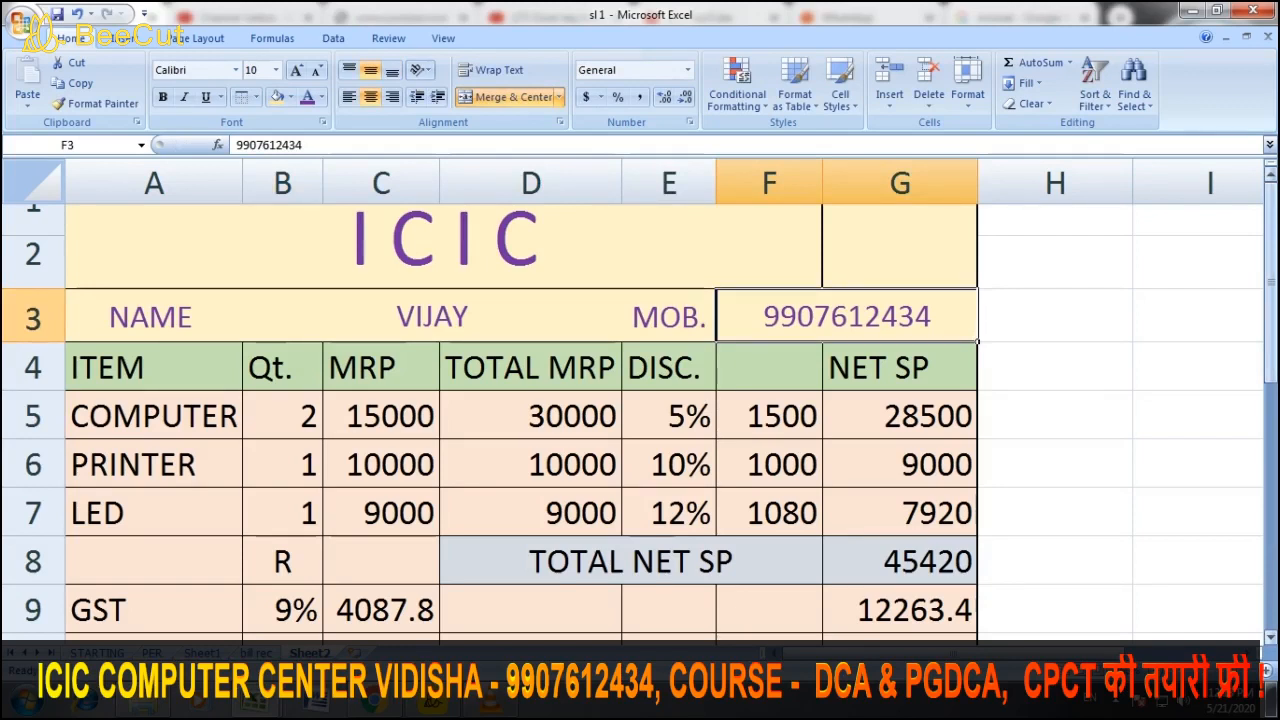
# Enter the new customer's mobile number in the MOB. field F3
pyautogui.write('99')
pyautogui.press('BackSpace')
pyautogui.press('BackSpace')
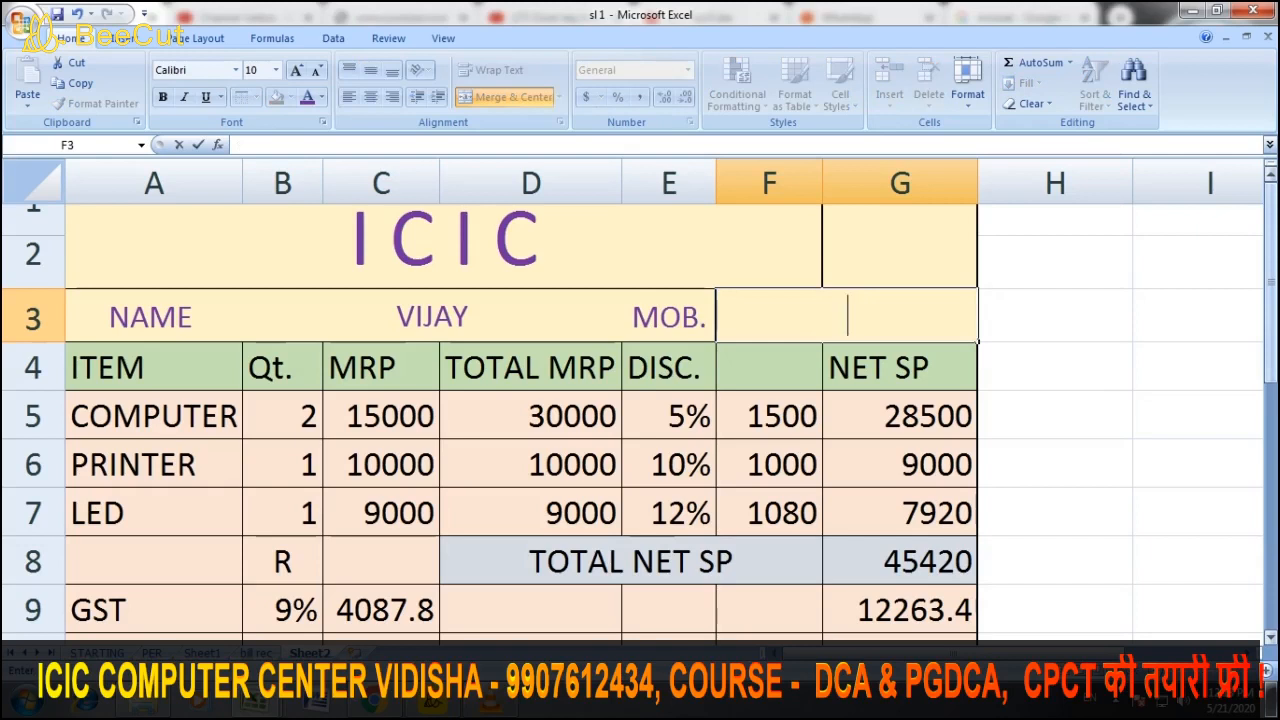
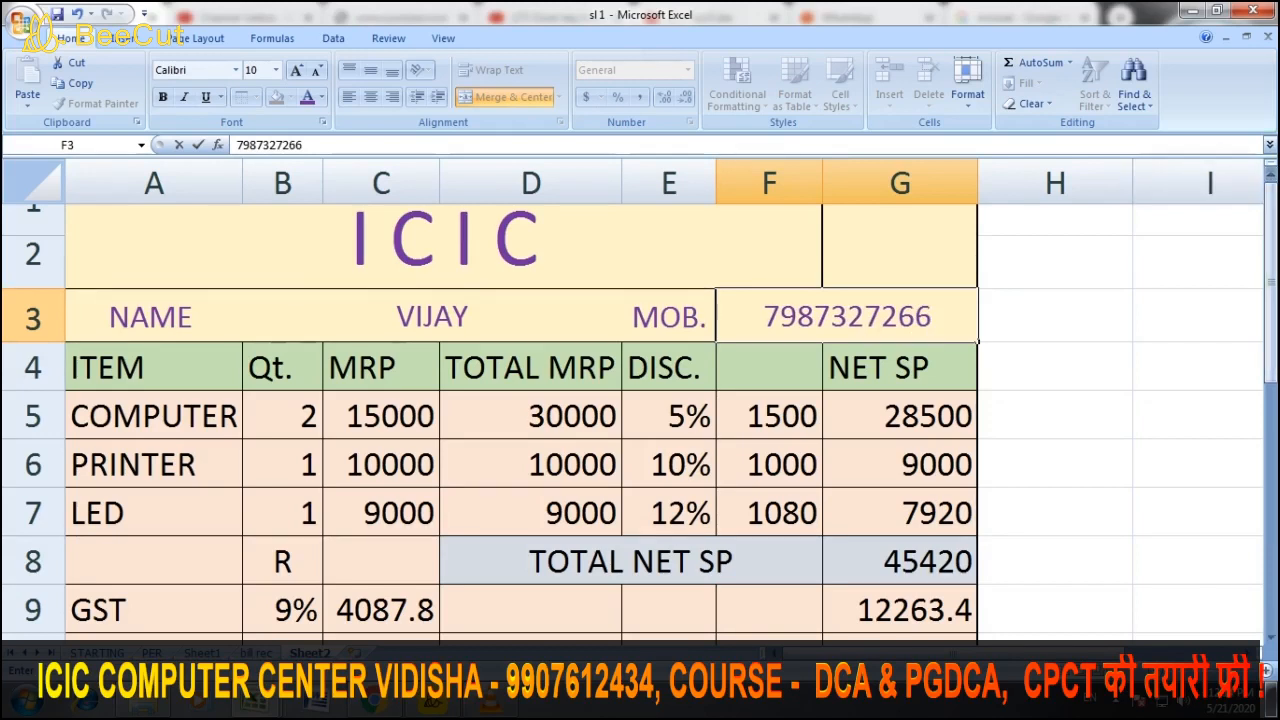
pyautogui.scroll(-2, 640, 420)
pyautogui.scroll(2, 640, 420)
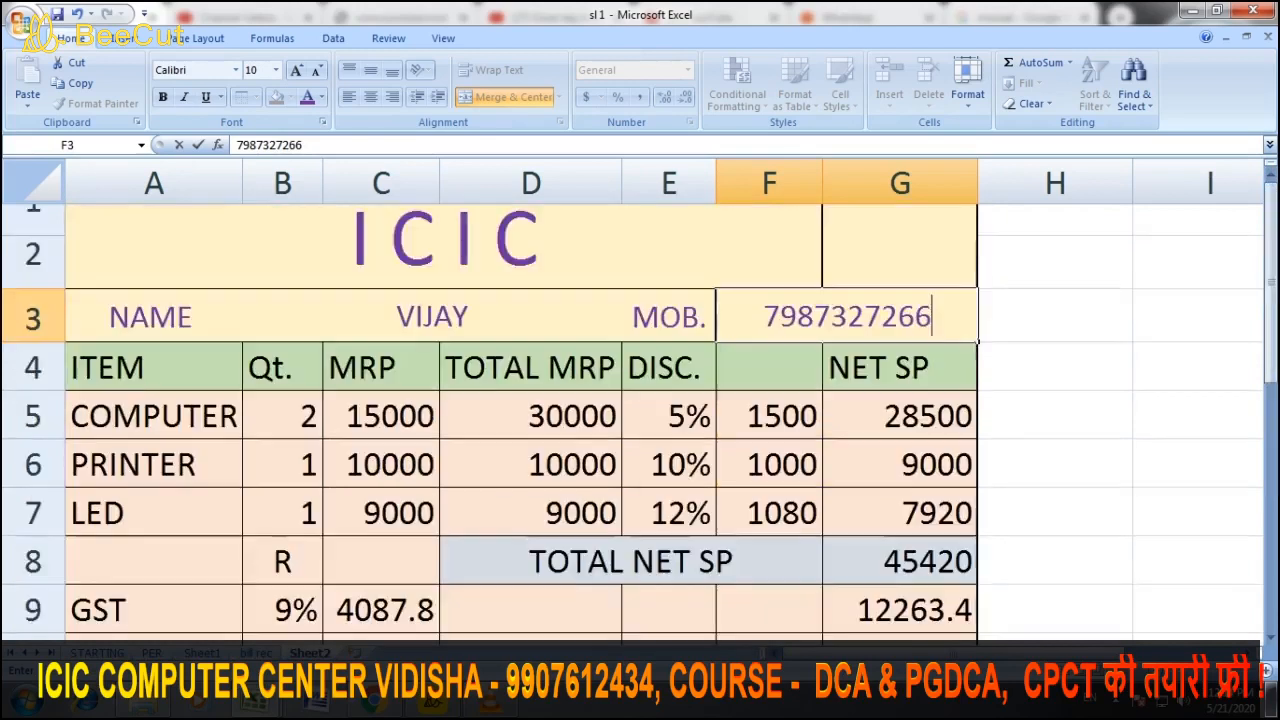
# Copy the whole bill, A3:G12, from Sheet2
pyautogui.click(153, 317)
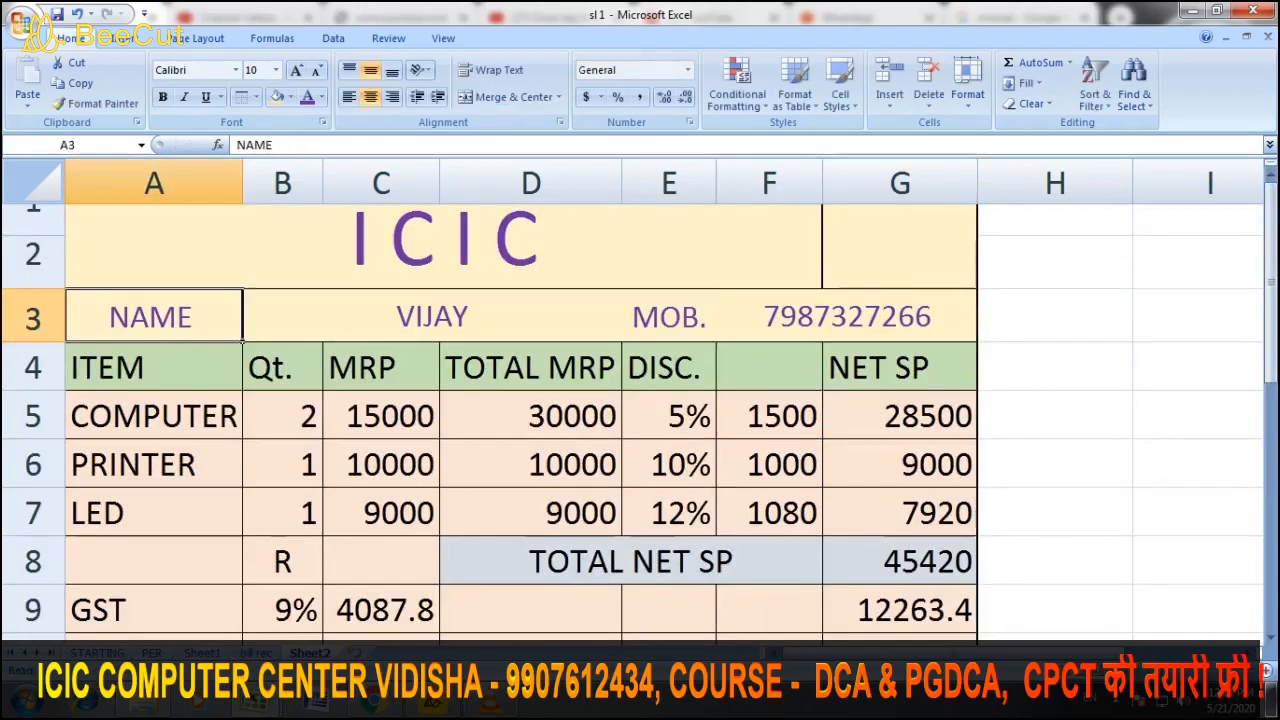
pyautogui.moveTo(153, 317); pyautogui.dragTo(978, 600)
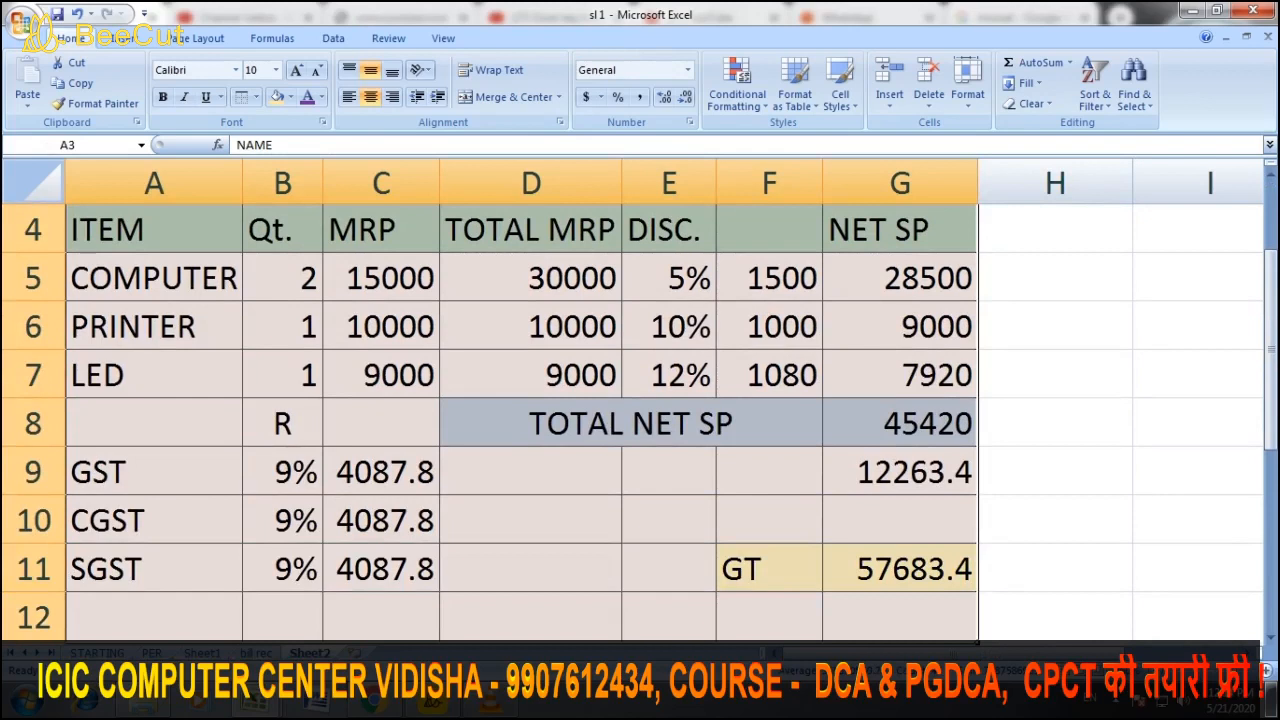
pyautogui.hotkey('ctrl', 'c')
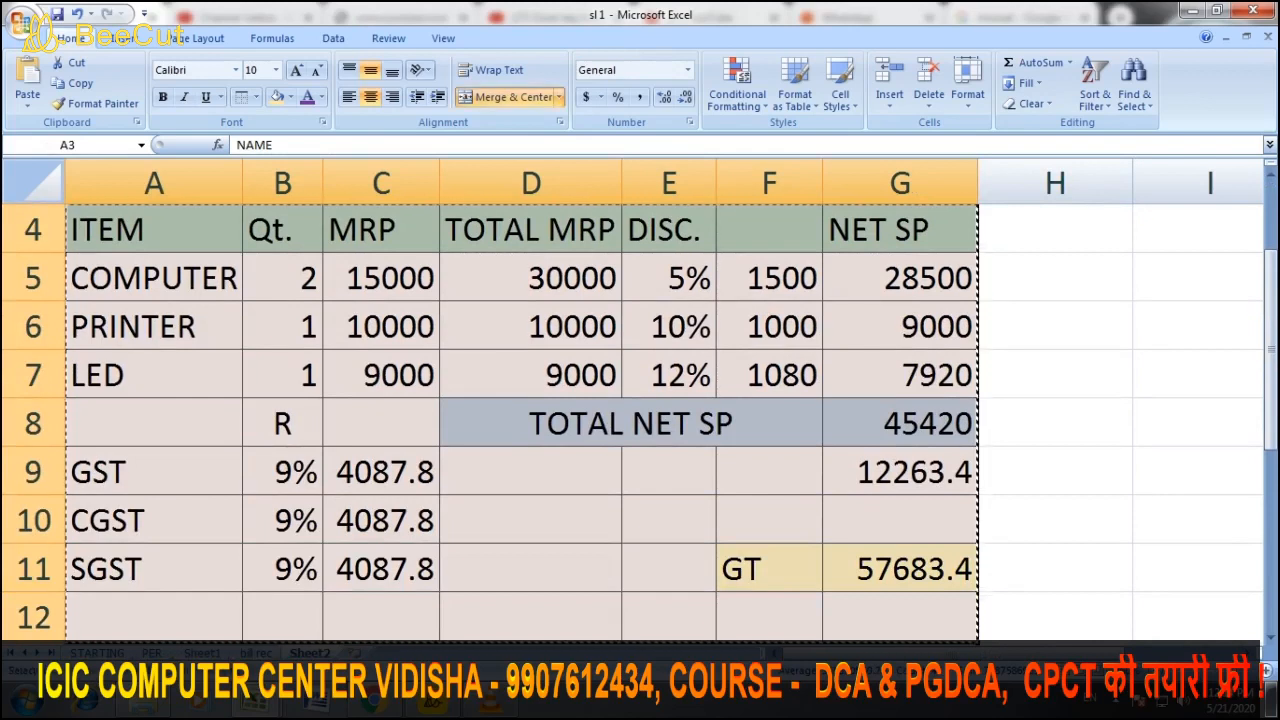
# Paste the bill at B12 on the bill rec sheet, below the first bill, and give it SN 2
pyautogui.click(256, 653)
pyautogui.scroll(-1, 634, 425)
pyautogui.scroll(-1, 634, 425)
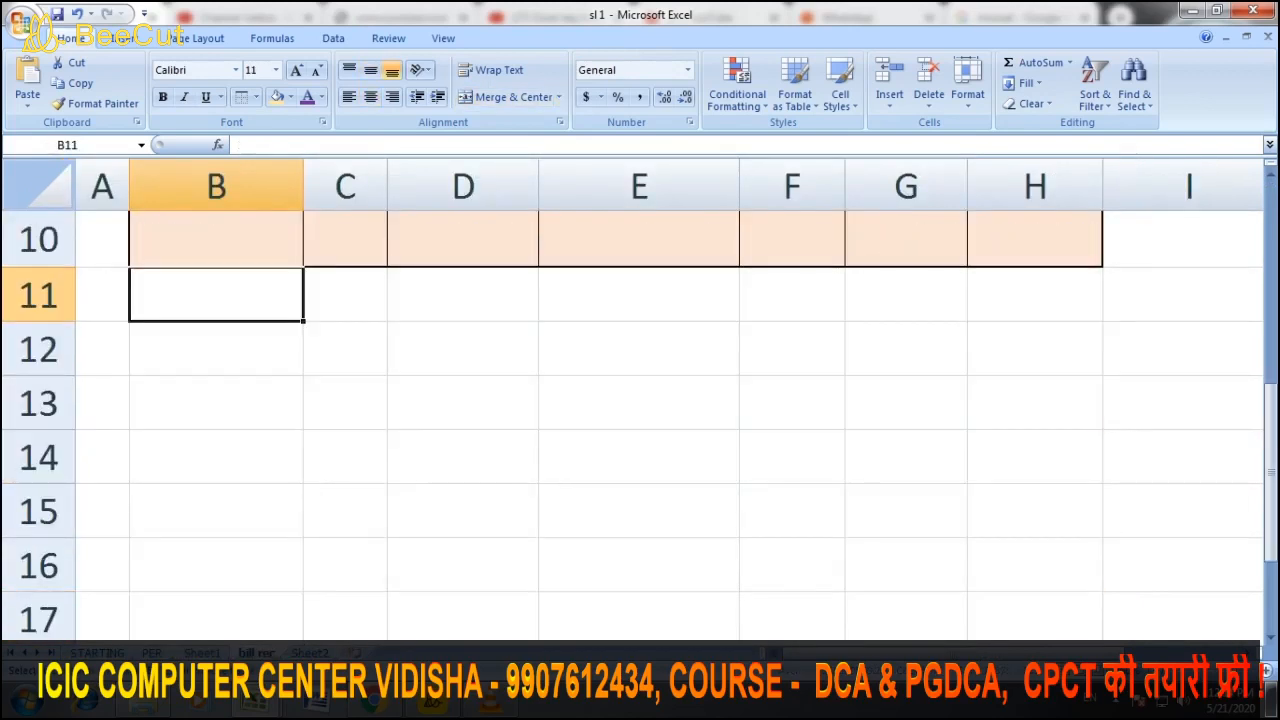
pyautogui.press('Down')
pyautogui.hotkey('ctrl', 'v')
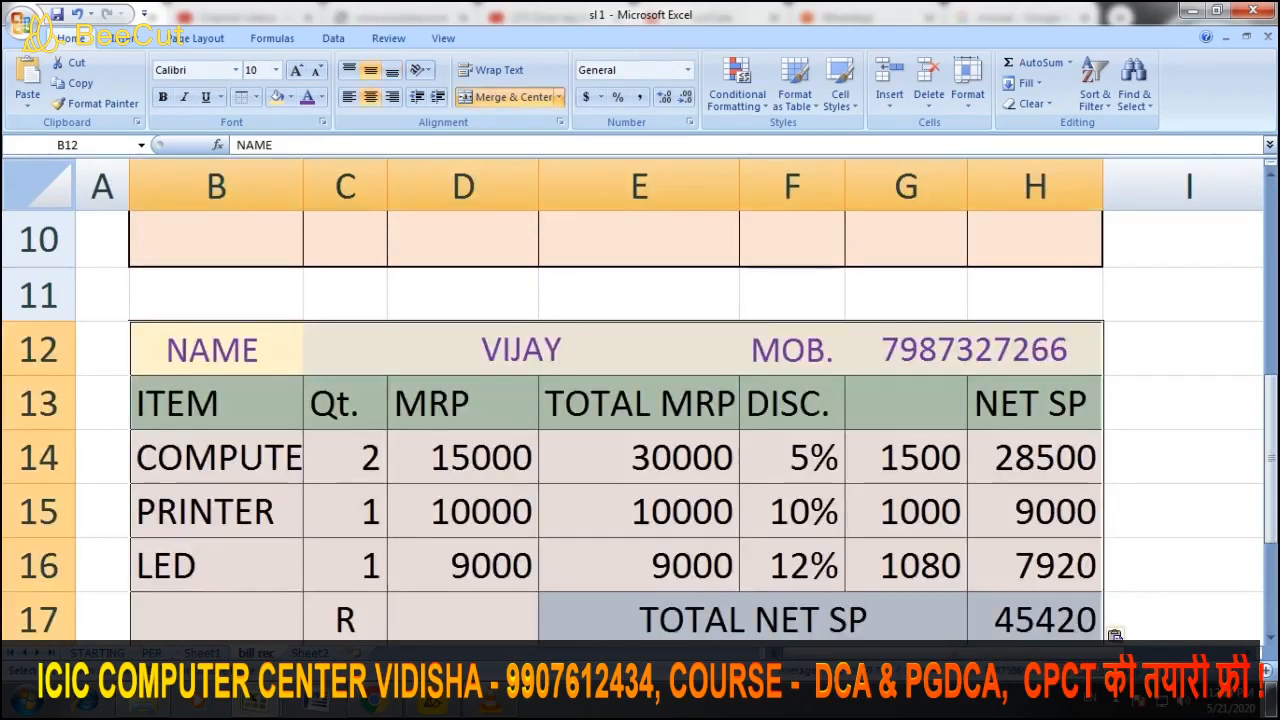
pyautogui.press('Left')
pyautogui.write('2')
pyautogui.scroll(3, 640, 400)
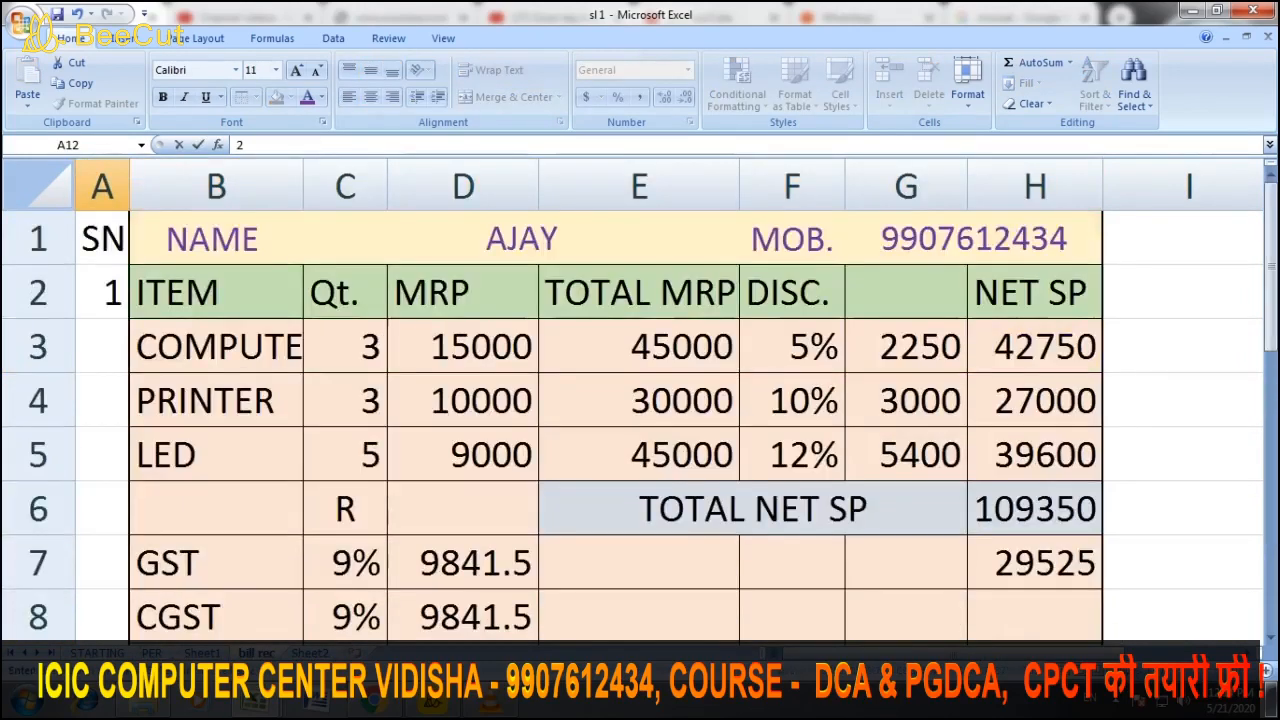
pyautogui.scroll(-5, 640, 400)
pyautogui.scroll(2, 640, 400)
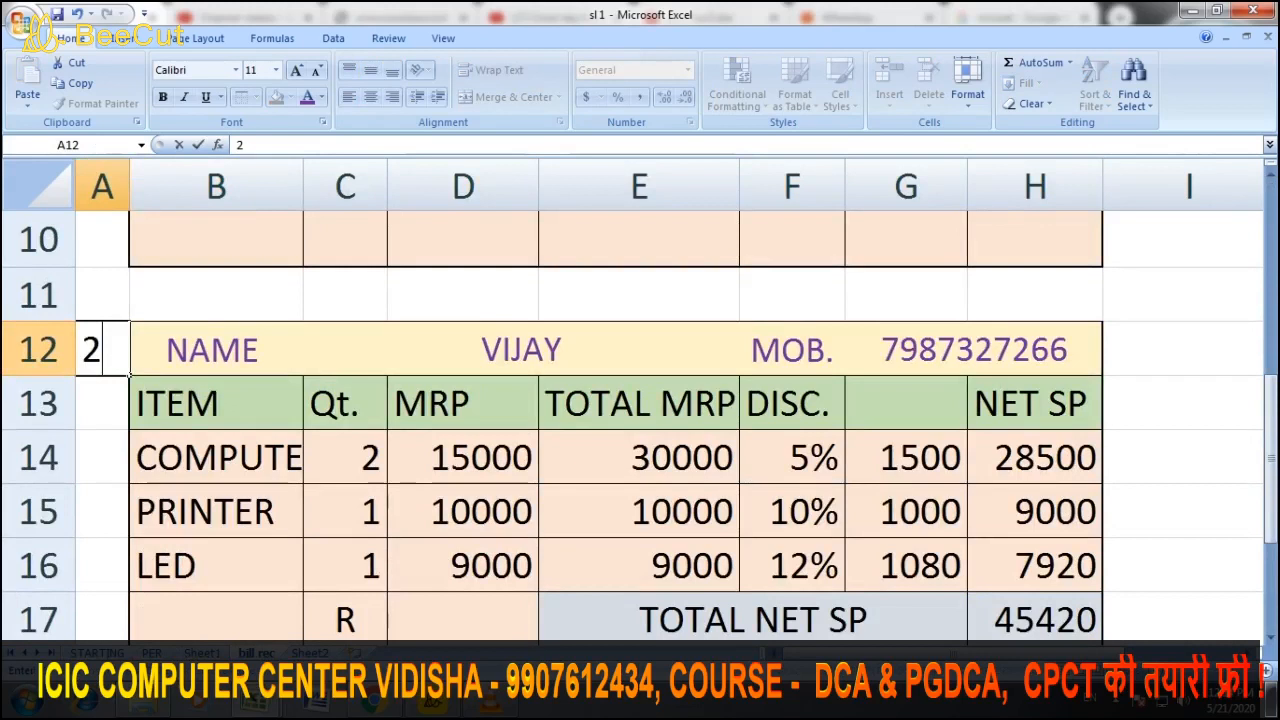
pyautogui.click(640, 511)
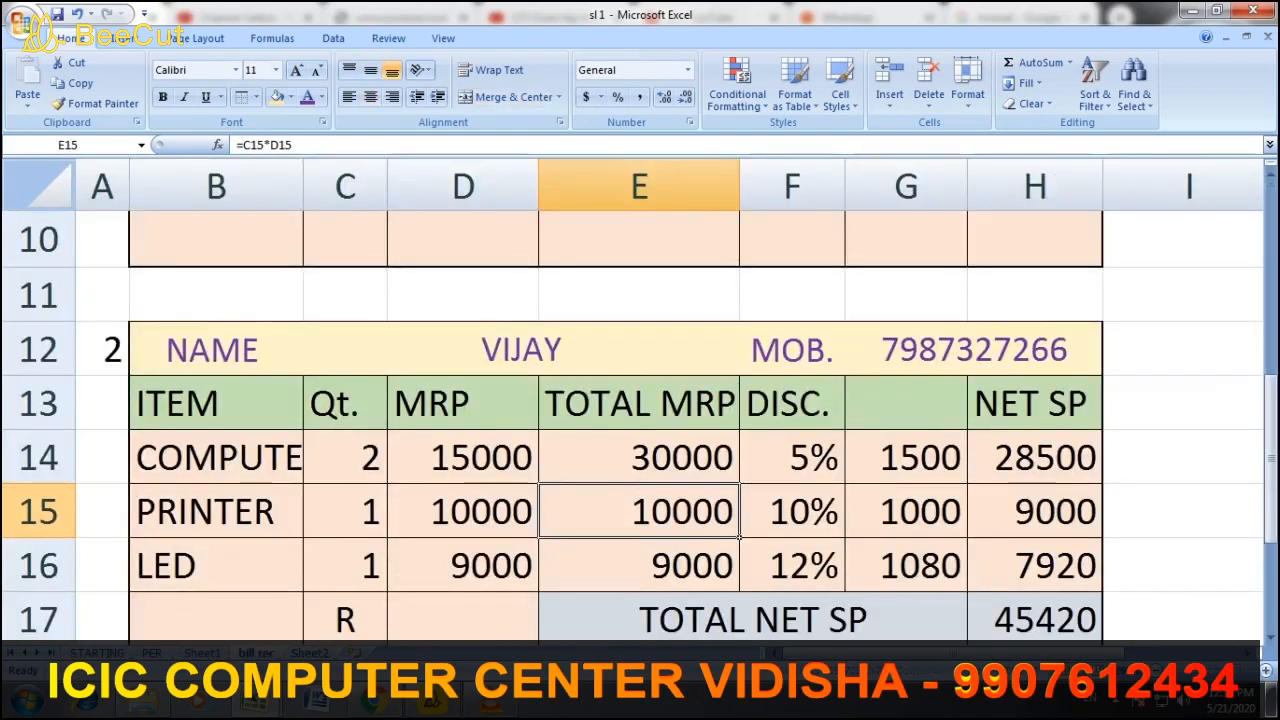
# Scroll through the bill rec sheet to review both bills
pyautogui.scroll(-4, 640, 420)
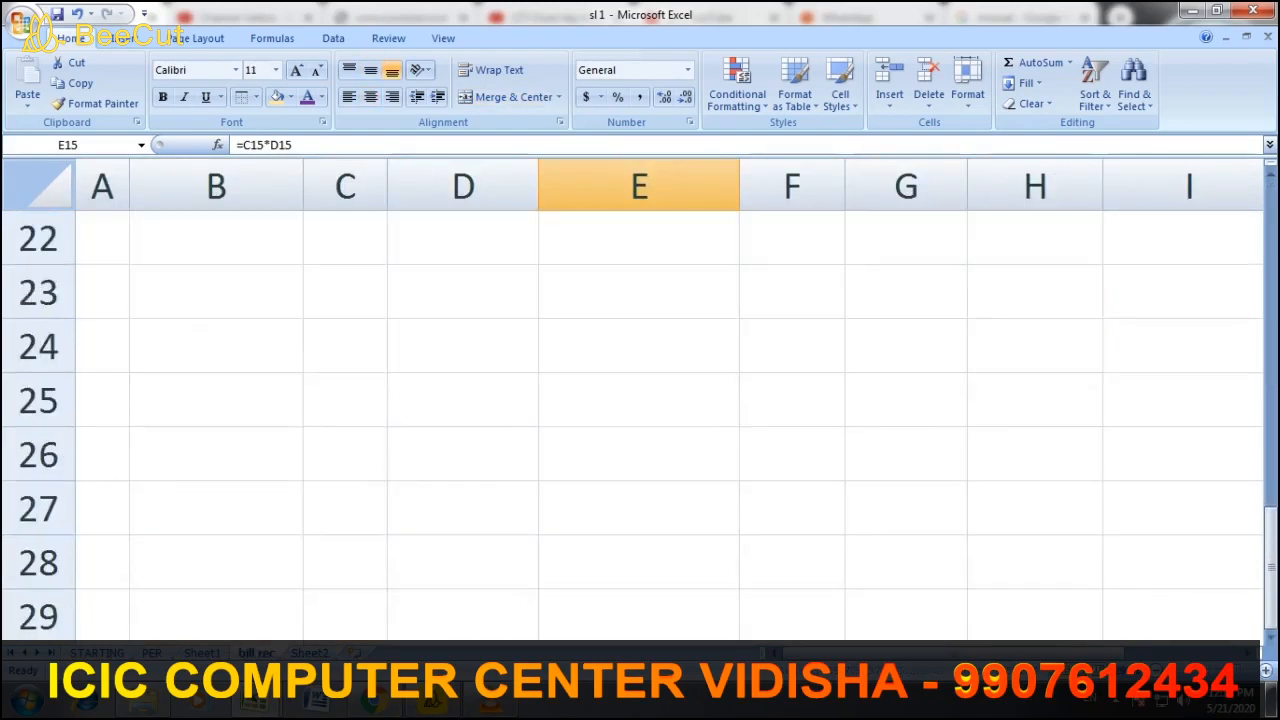
pyautogui.scroll(1, 640, 420)
pyautogui.scroll(1, 640, 420)
pyautogui.scroll(2, 640, 420)
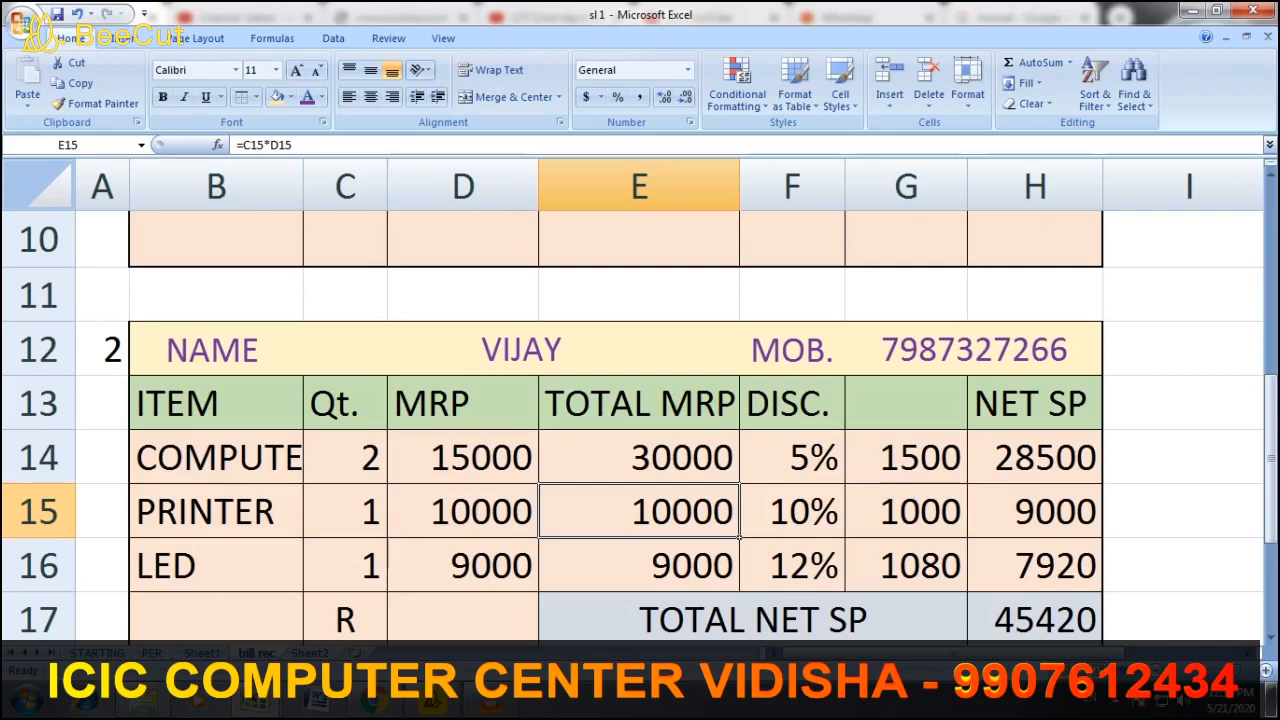
pyautogui.scroll(3, 640, 420)
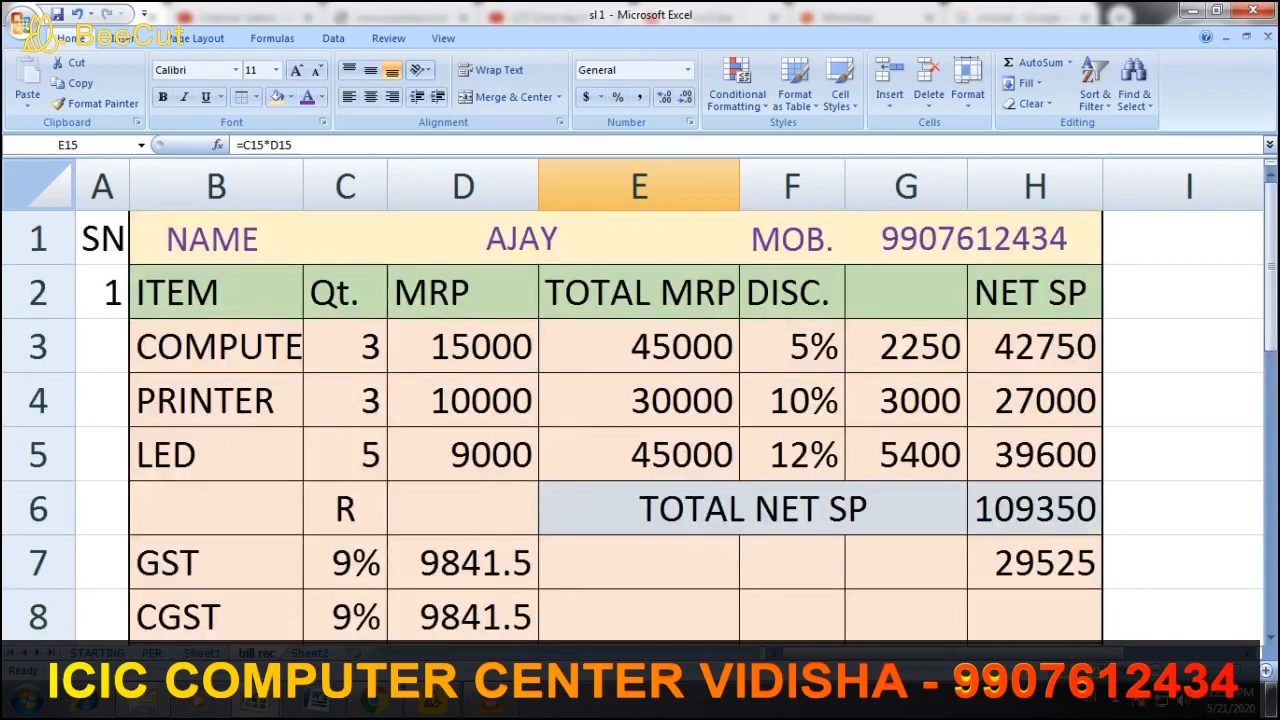
pyautogui.scroll(-2, 640, 420)
pyautogui.scroll(-1, 640, 420)
pyautogui.scroll(3, 640, 420)
pyautogui.scroll(-1, 640, 420)
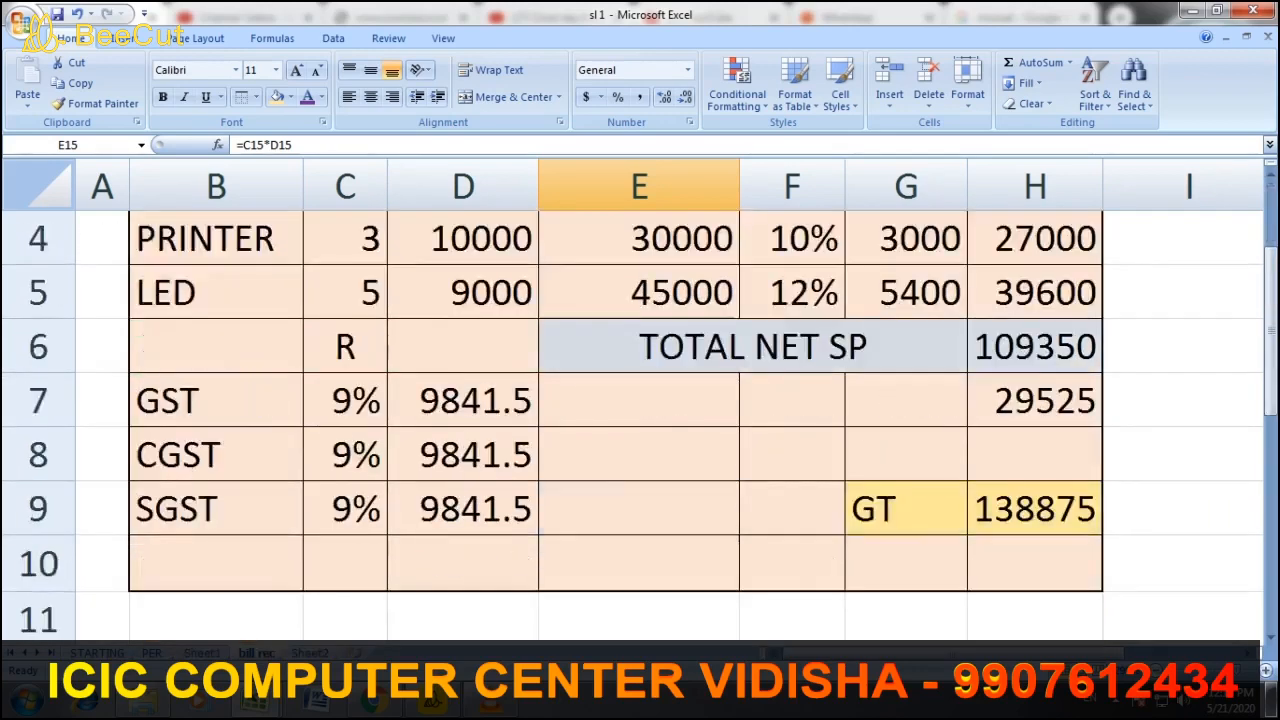
pyautogui.scroll(-3, 640, 420)
pyautogui.scroll(-3, 640, 420)
pyautogui.scroll(6, 640, 420)
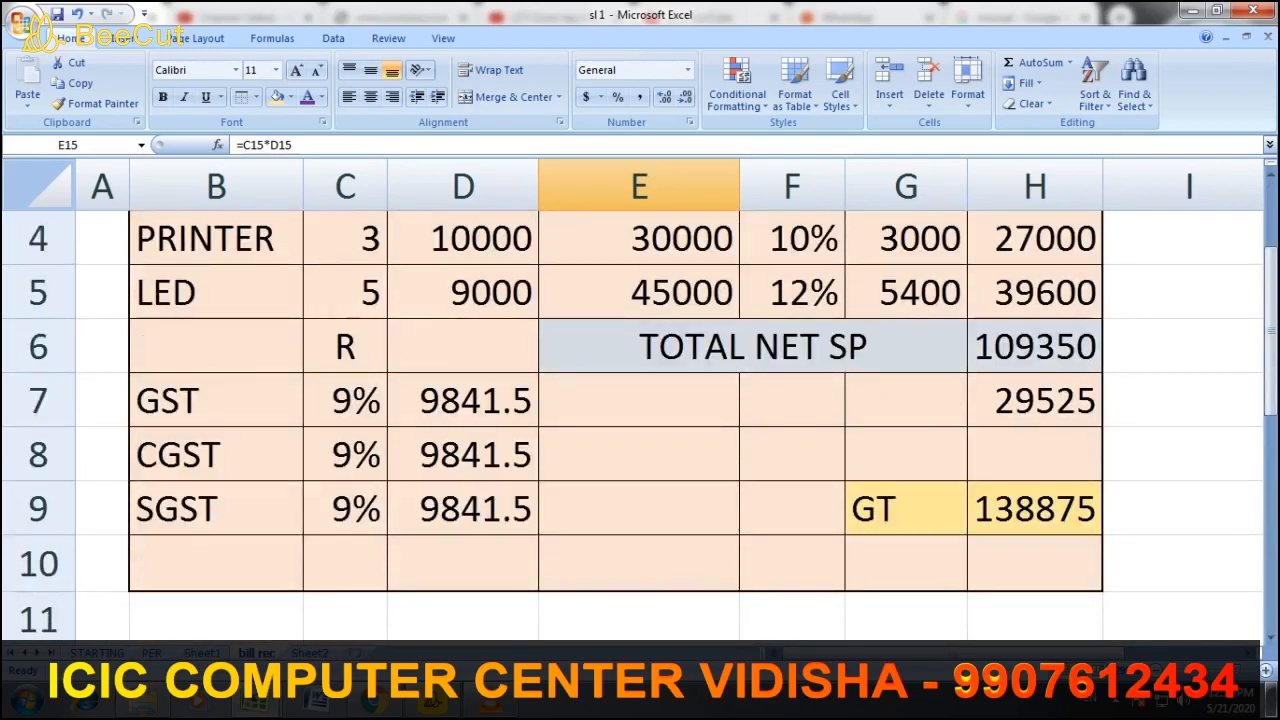
pyautogui.scroll(1, 640, 420)
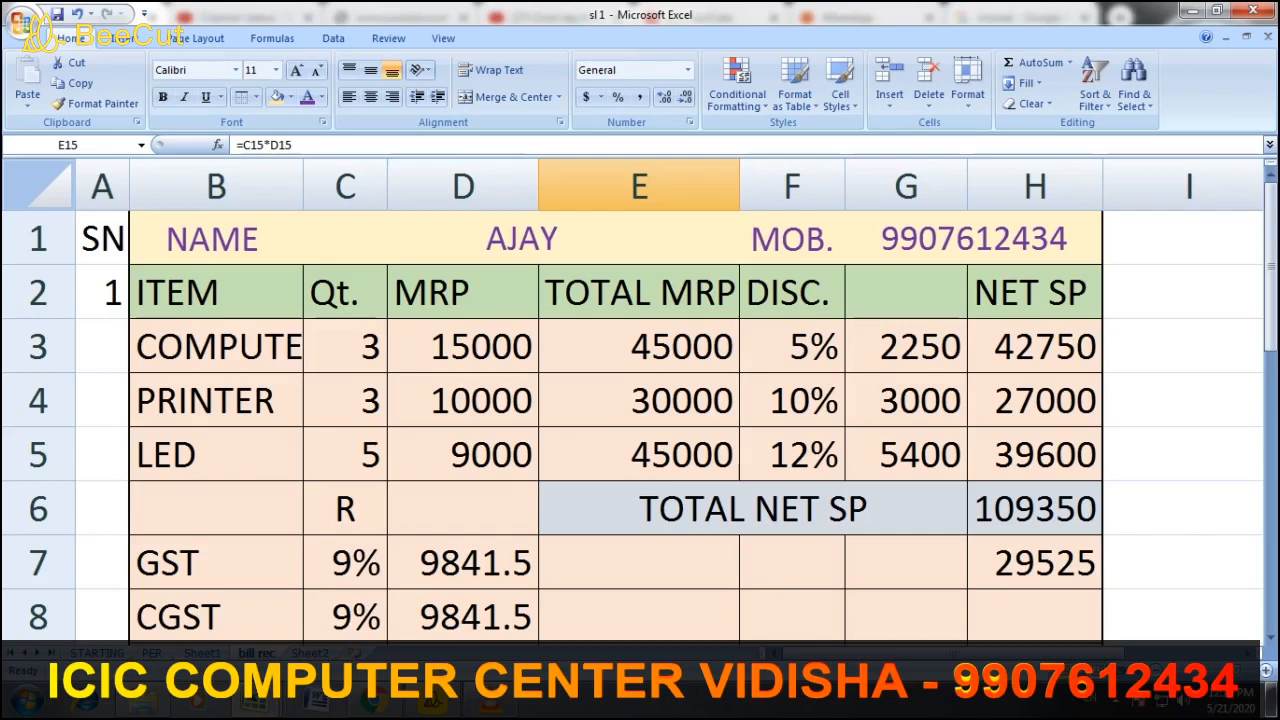
# Select E7, then select all of row 1 and bring up its context menu
pyautogui.click(640, 562)
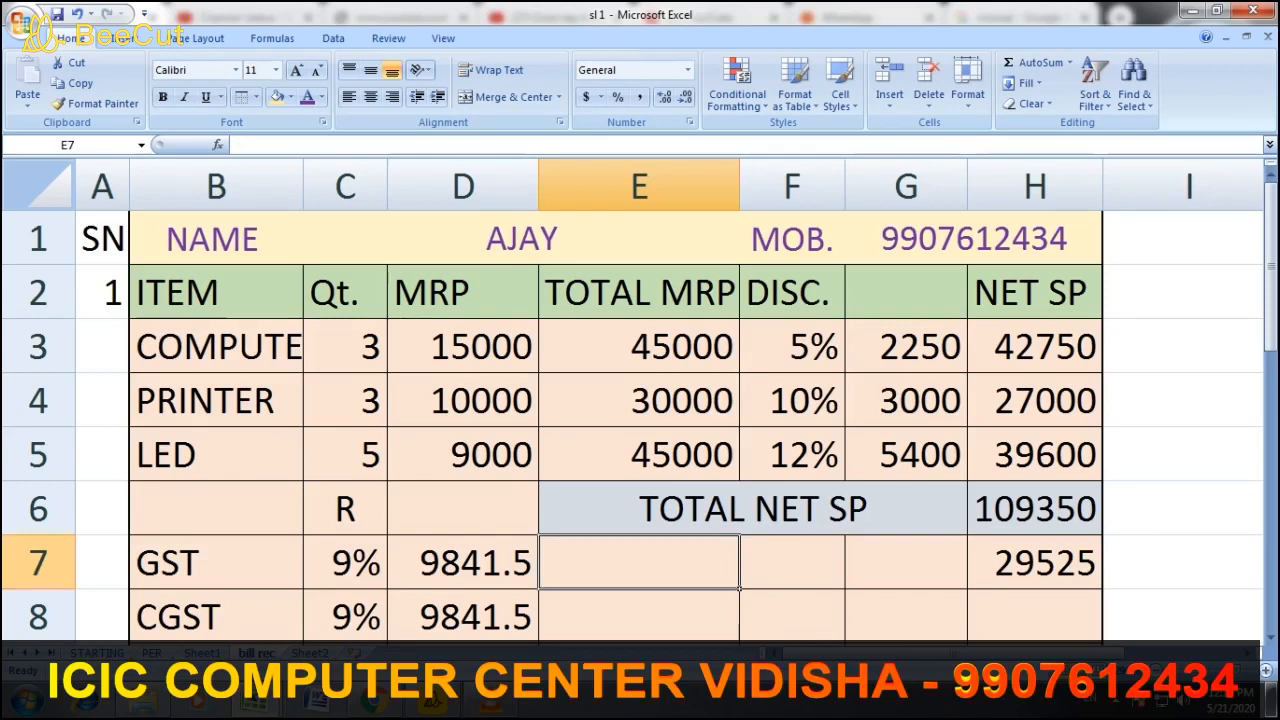
pyautogui.click(38, 238)
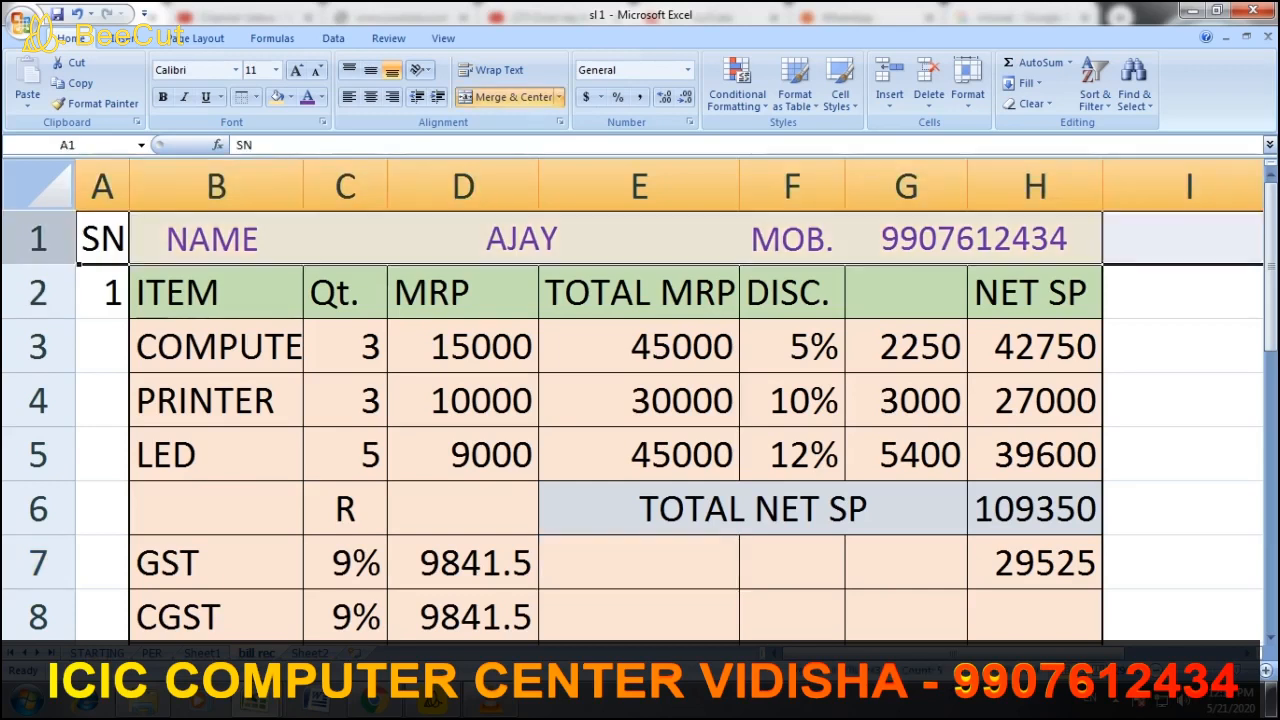
pyautogui.rightClick(38, 240)
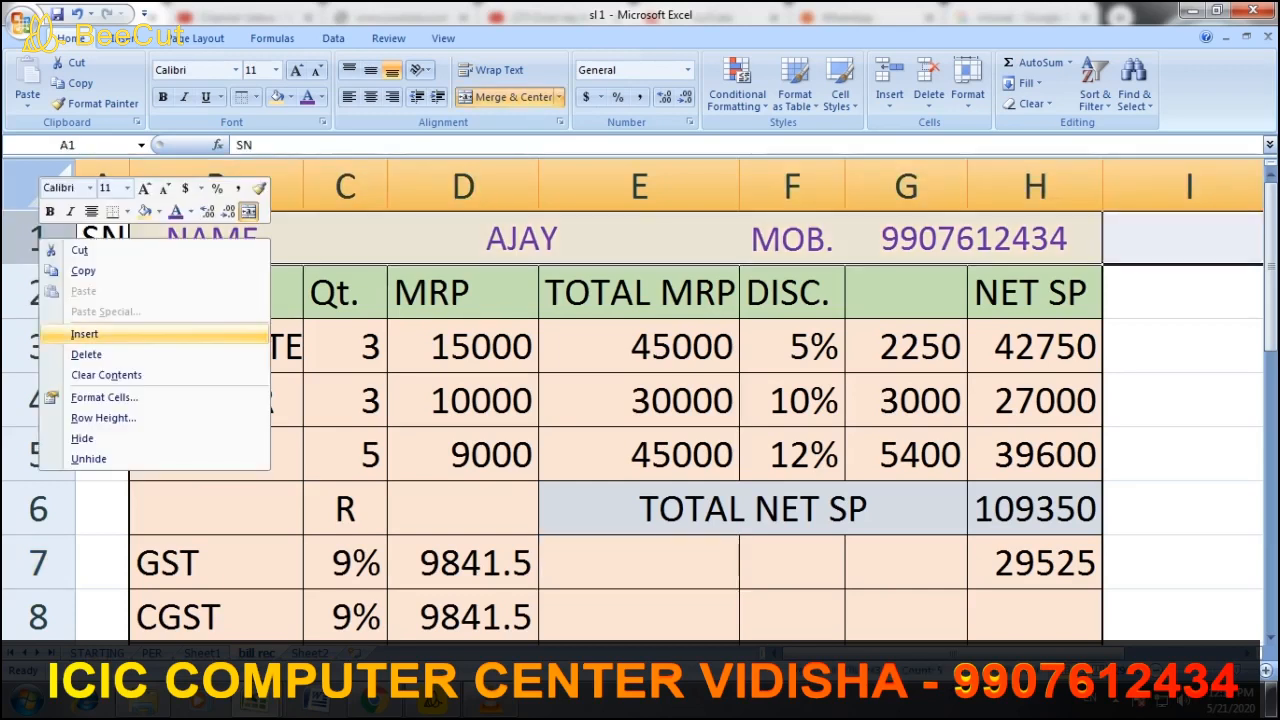
# Insert a blank row at the top and enter TOTAL CASH IN in B1
pyautogui.click(84, 334)
pyautogui.press('Right')
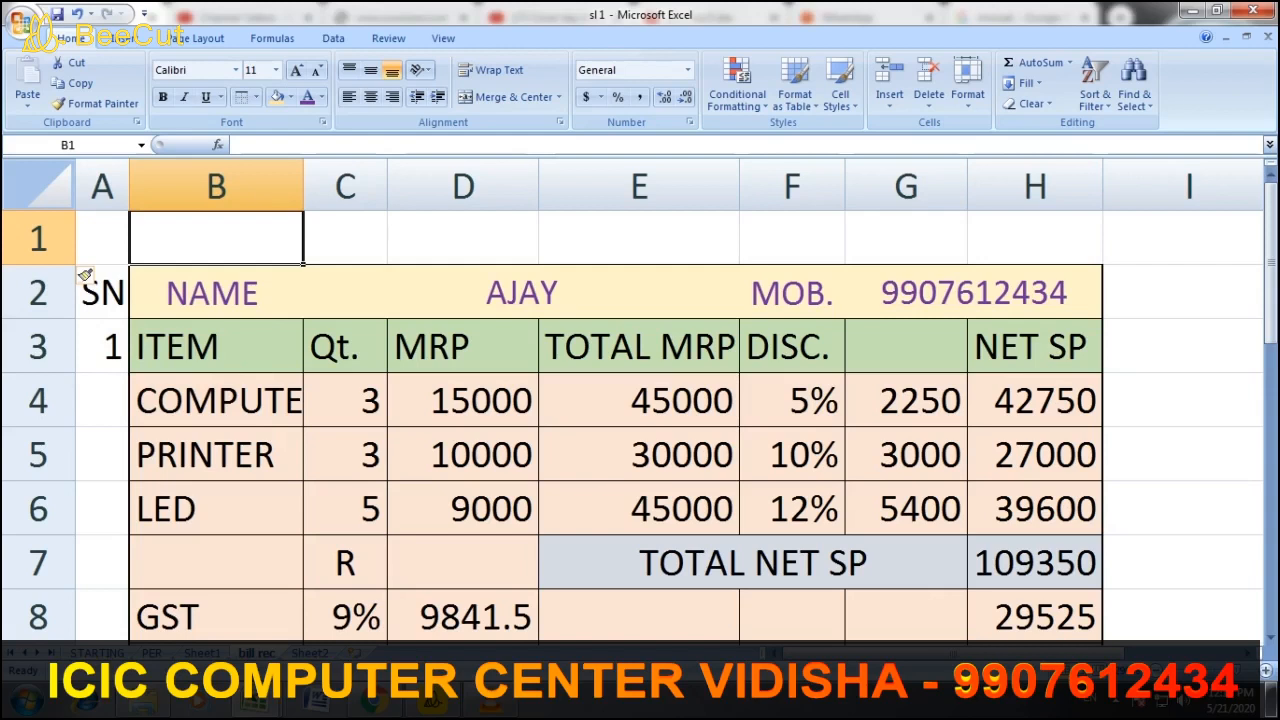
pyautogui.write('T')
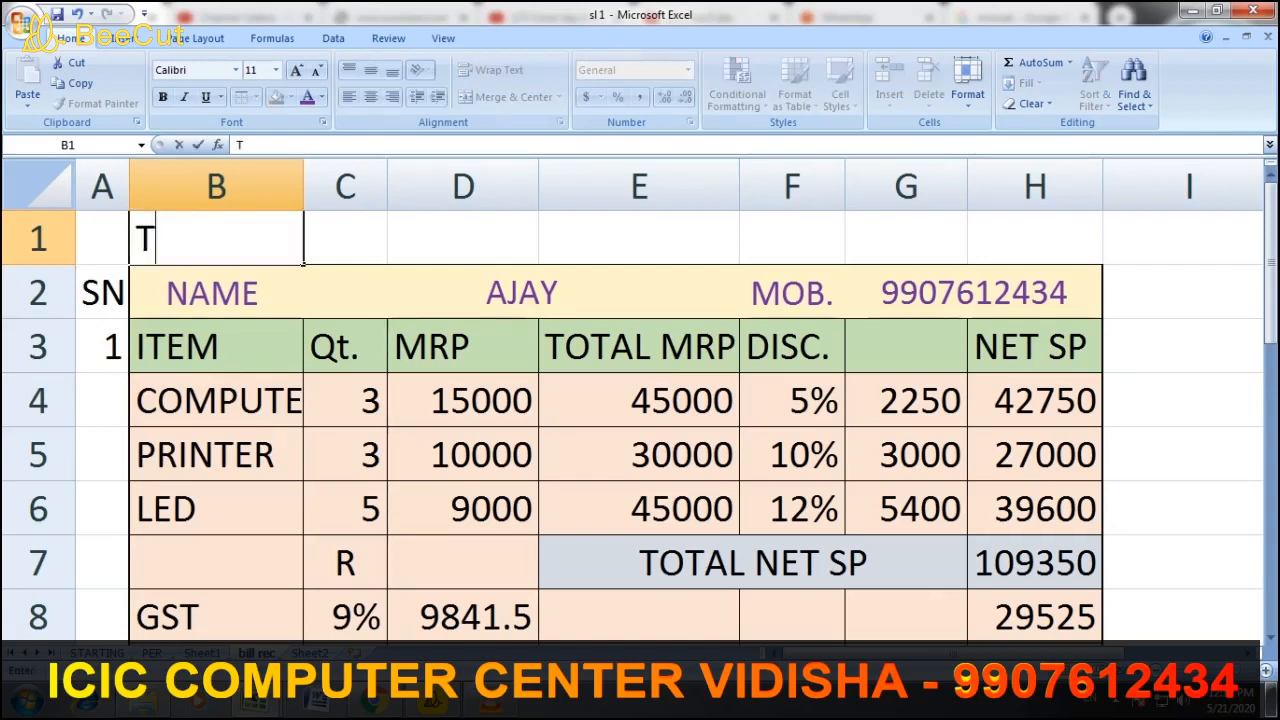
pyautogui.write('OTAL')
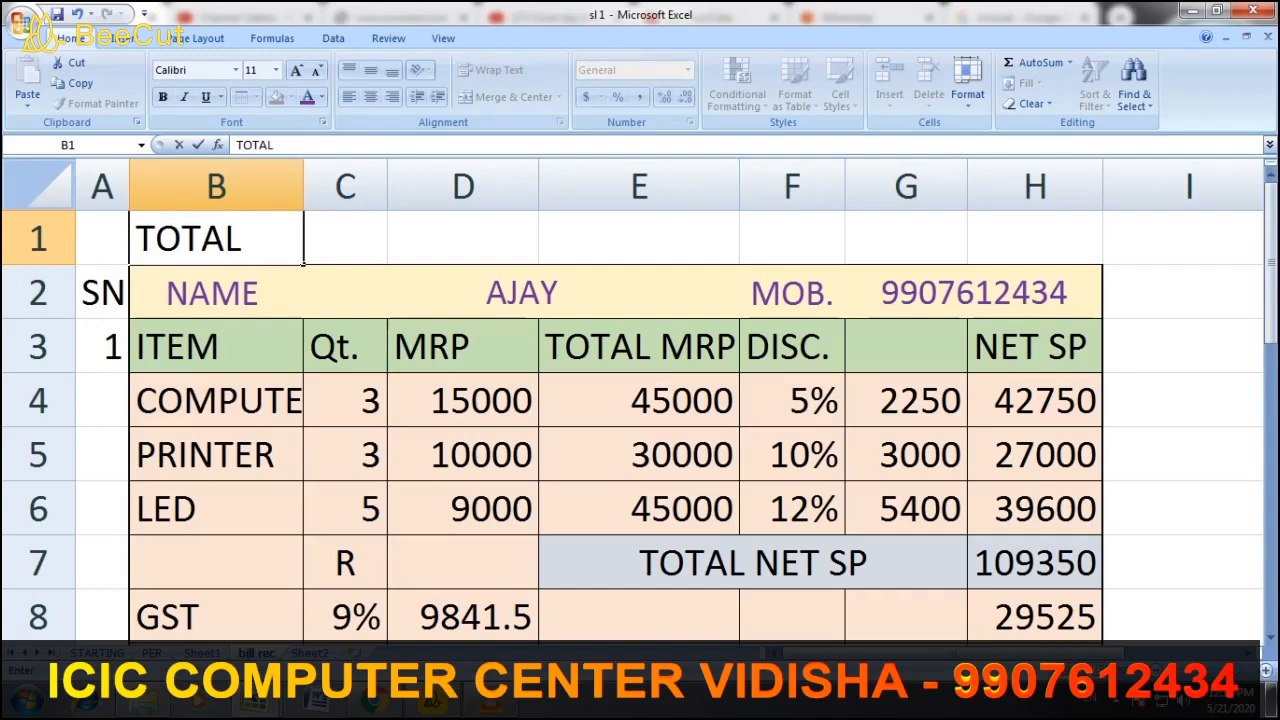
pyautogui.write(' CASH IN')
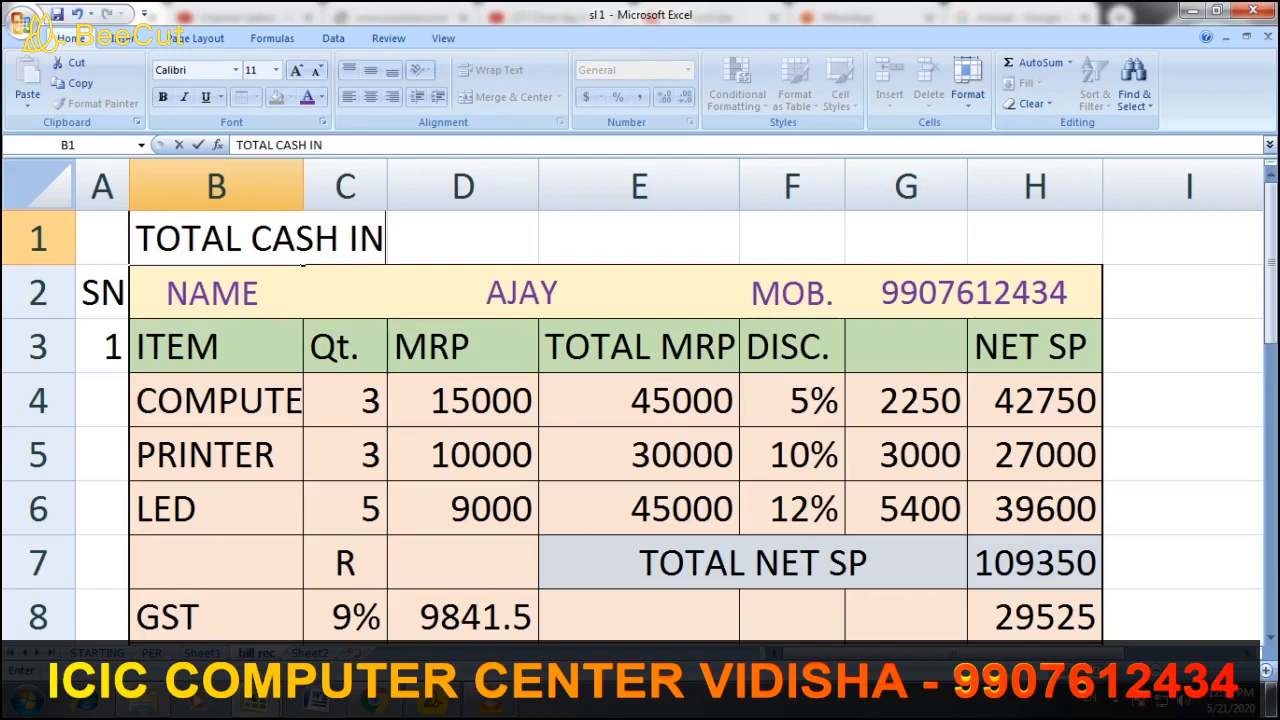
pyautogui.click(463, 238)
# Insert an empty column B between SN and the bills, and widen it
pyautogui.click(639, 238)
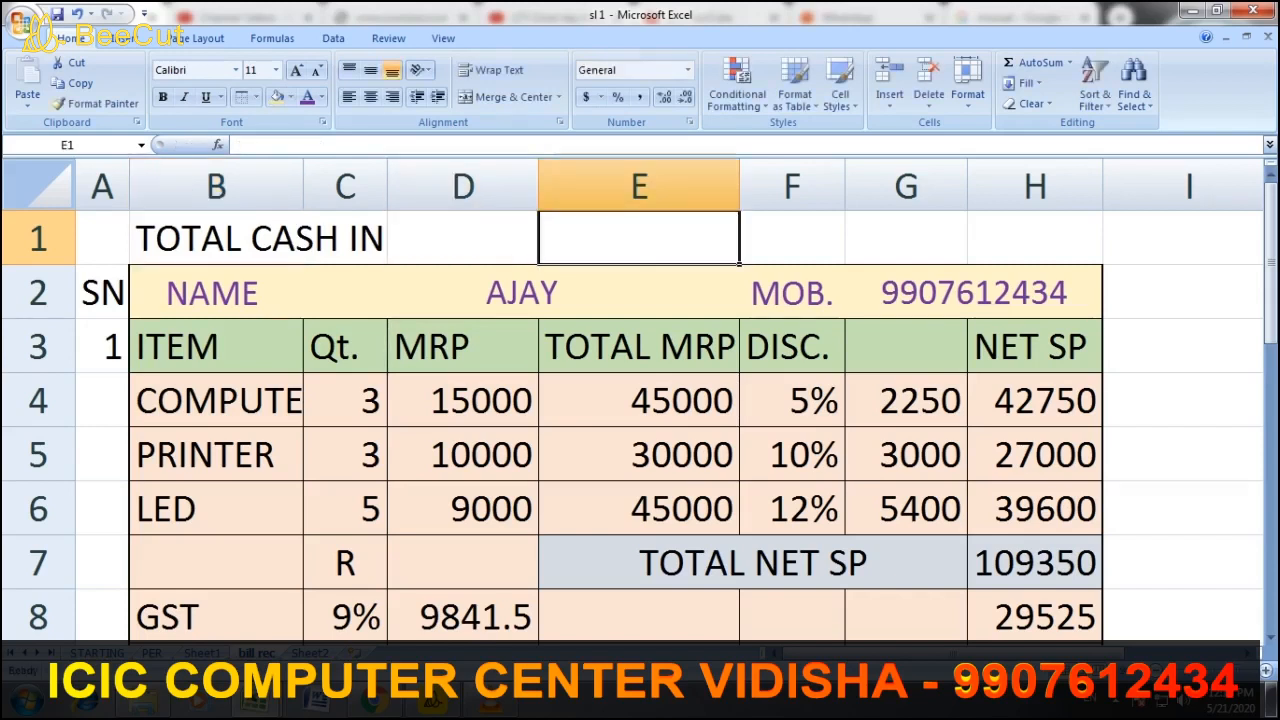
pyautogui.click(463, 238)
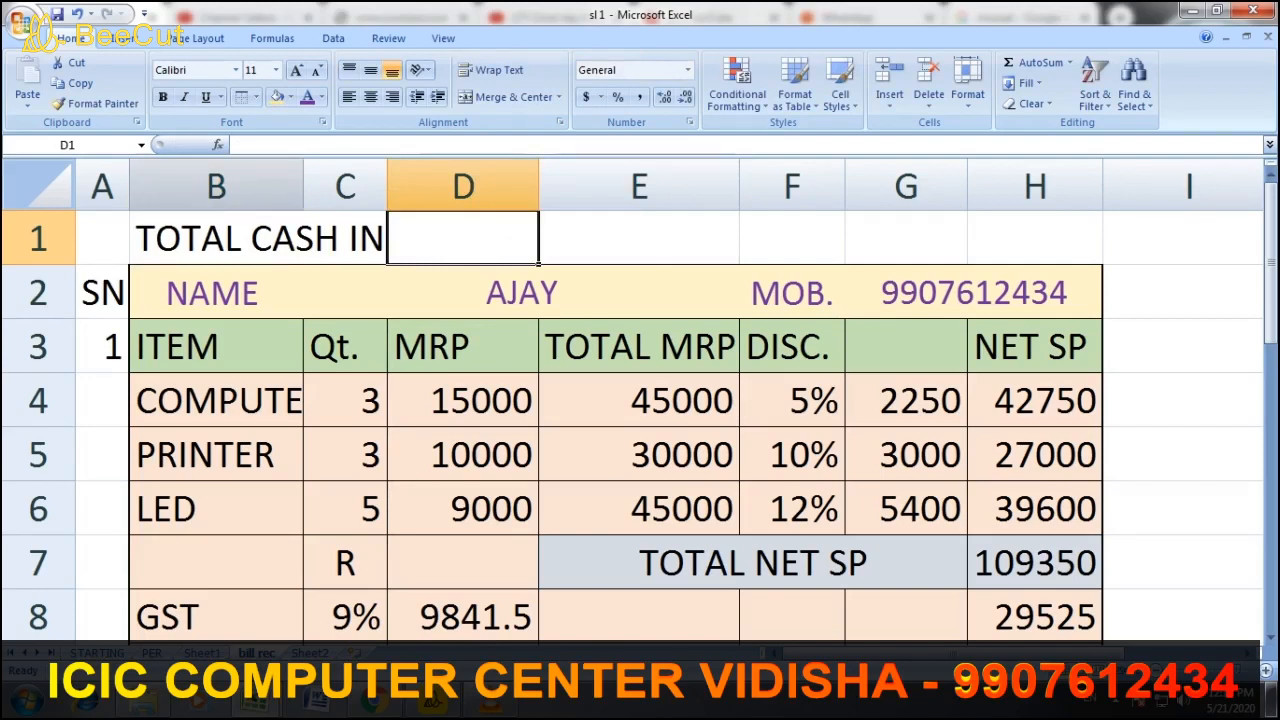
pyautogui.rightClick(185, 197)
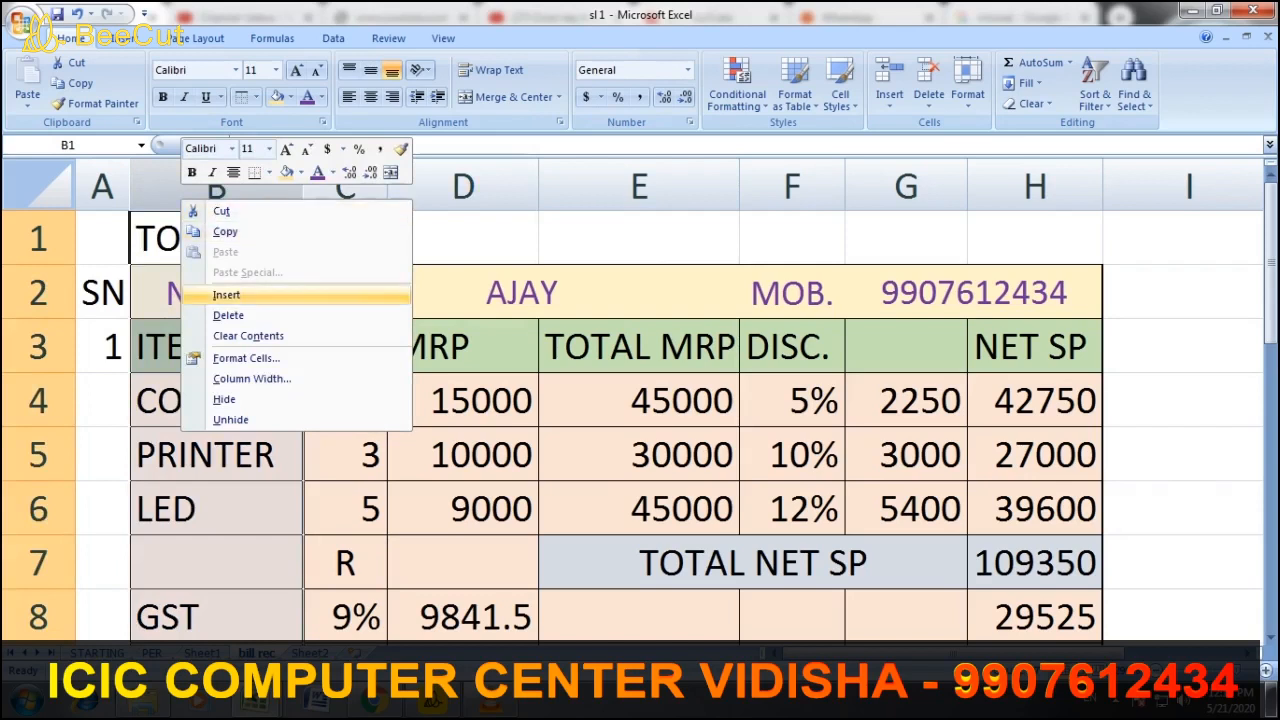
pyautogui.click(226, 295)
pyautogui.press('Down')
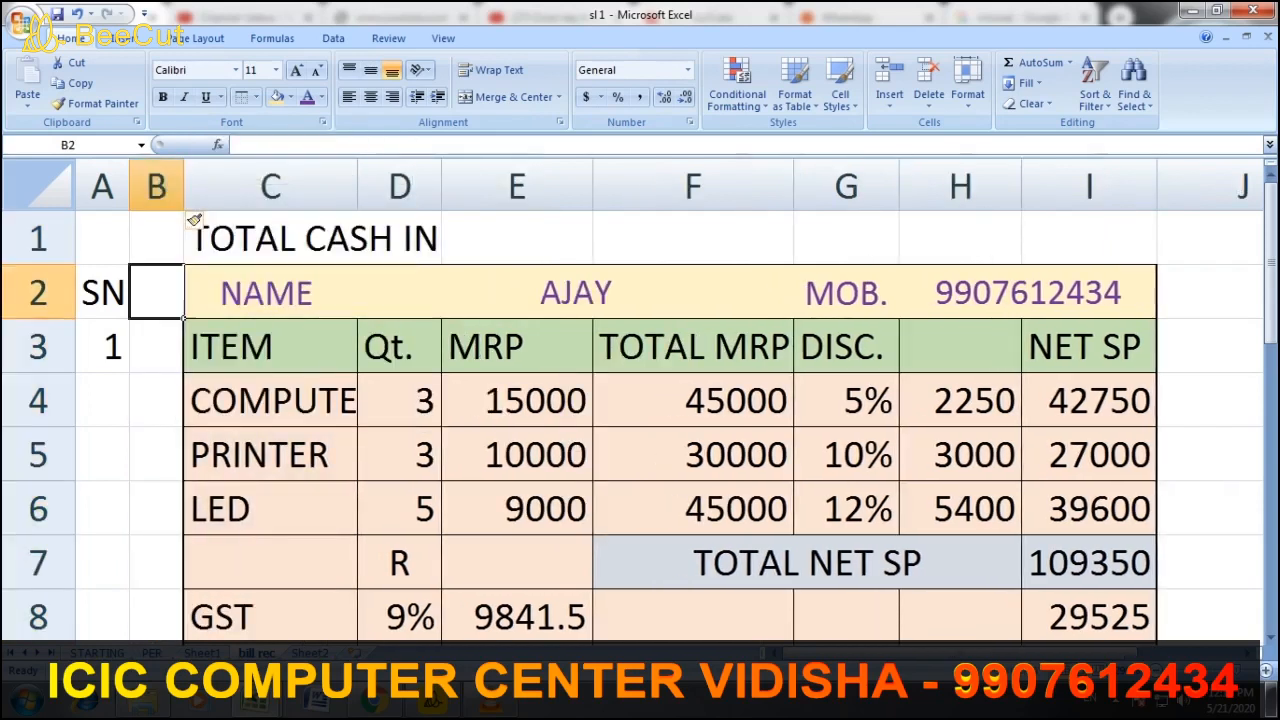
pyautogui.moveTo(184, 187); pyautogui.dragTo(243, 187)
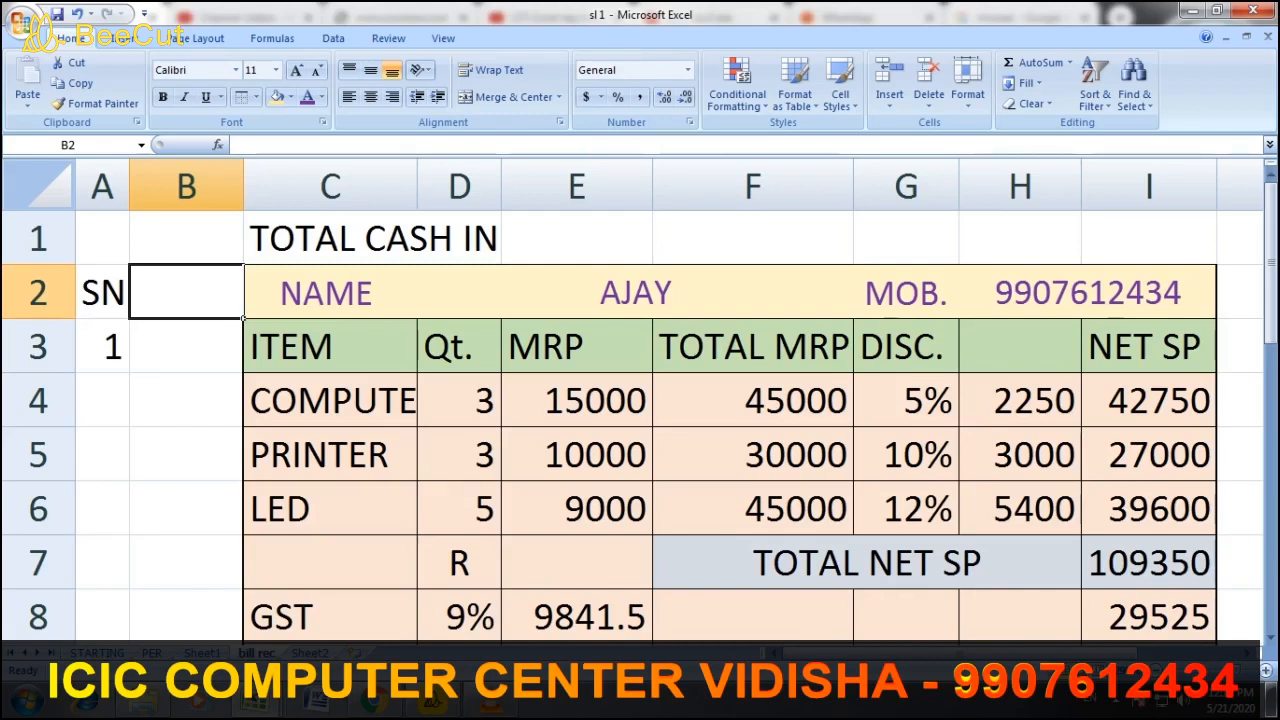
# Link B10 to the first bill's grand total with =I10, widening column B to show 138875
pyautogui.scroll(-1, 640, 400)
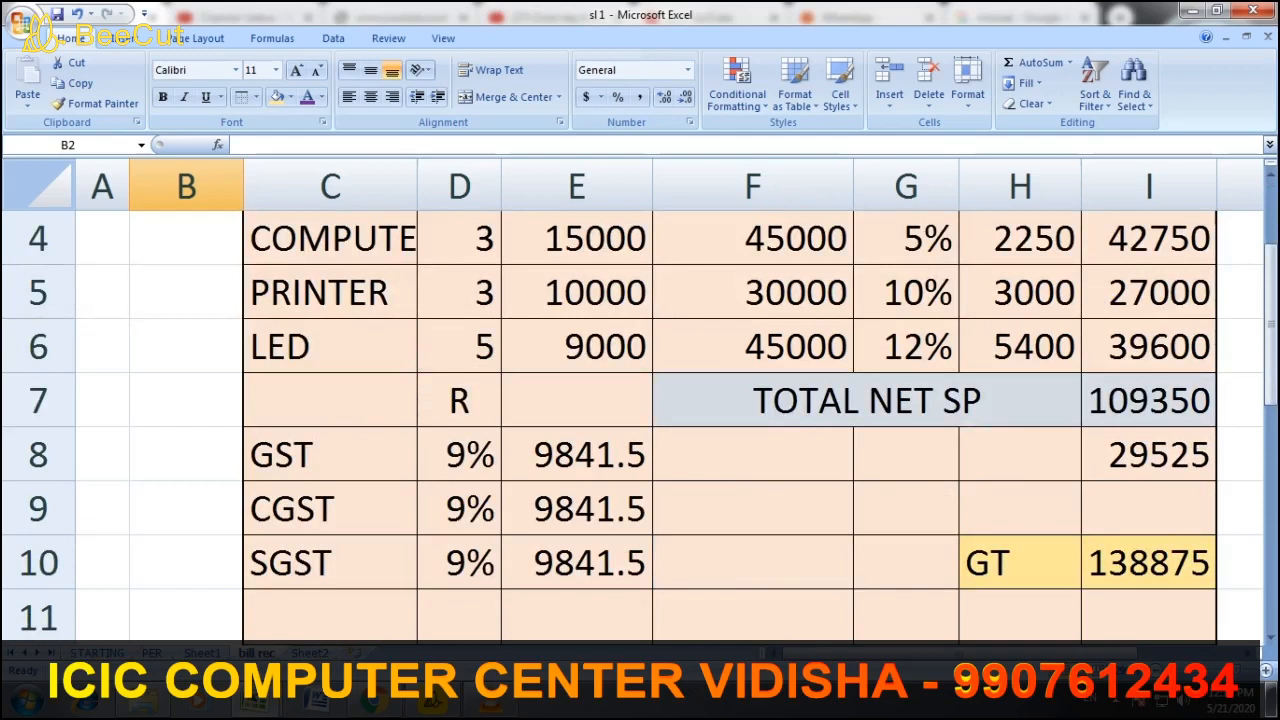
pyautogui.scroll(-2, 640, 400)
pyautogui.scroll(1, 640, 400)
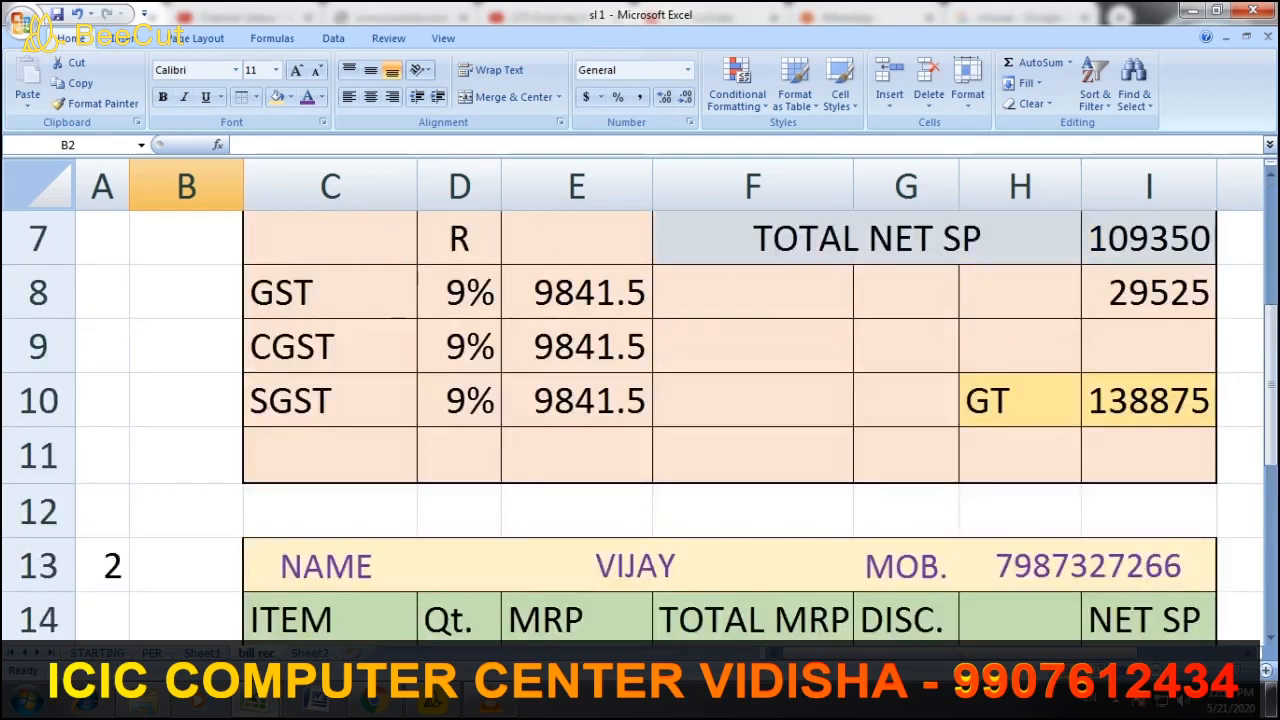
pyautogui.click(186, 401)
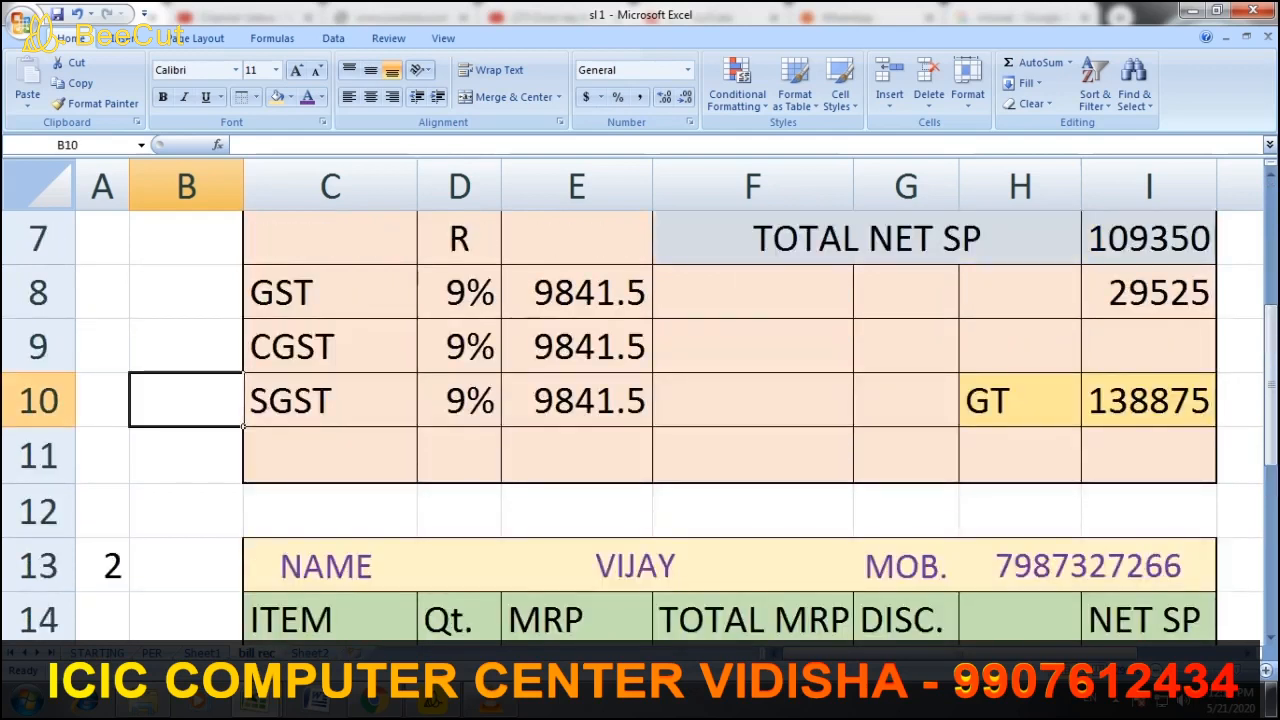
pyautogui.write('=')
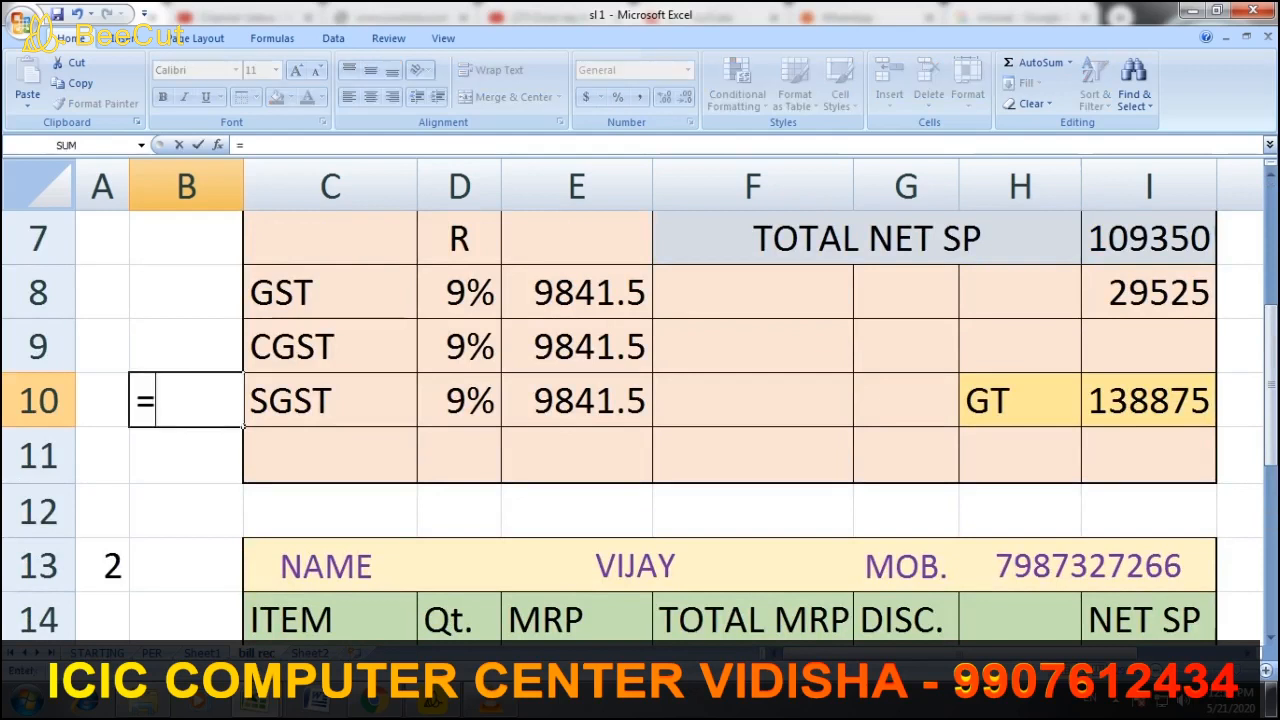
pyautogui.write('I10')
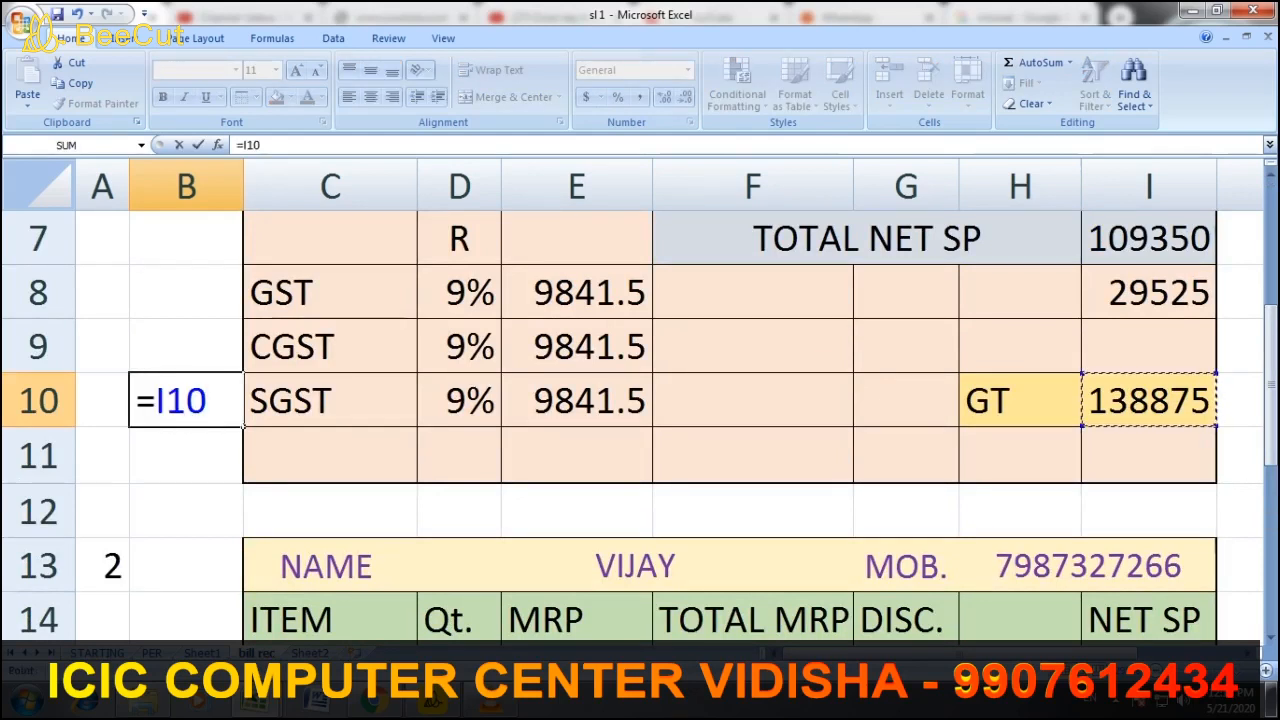
pyautogui.press('Return')
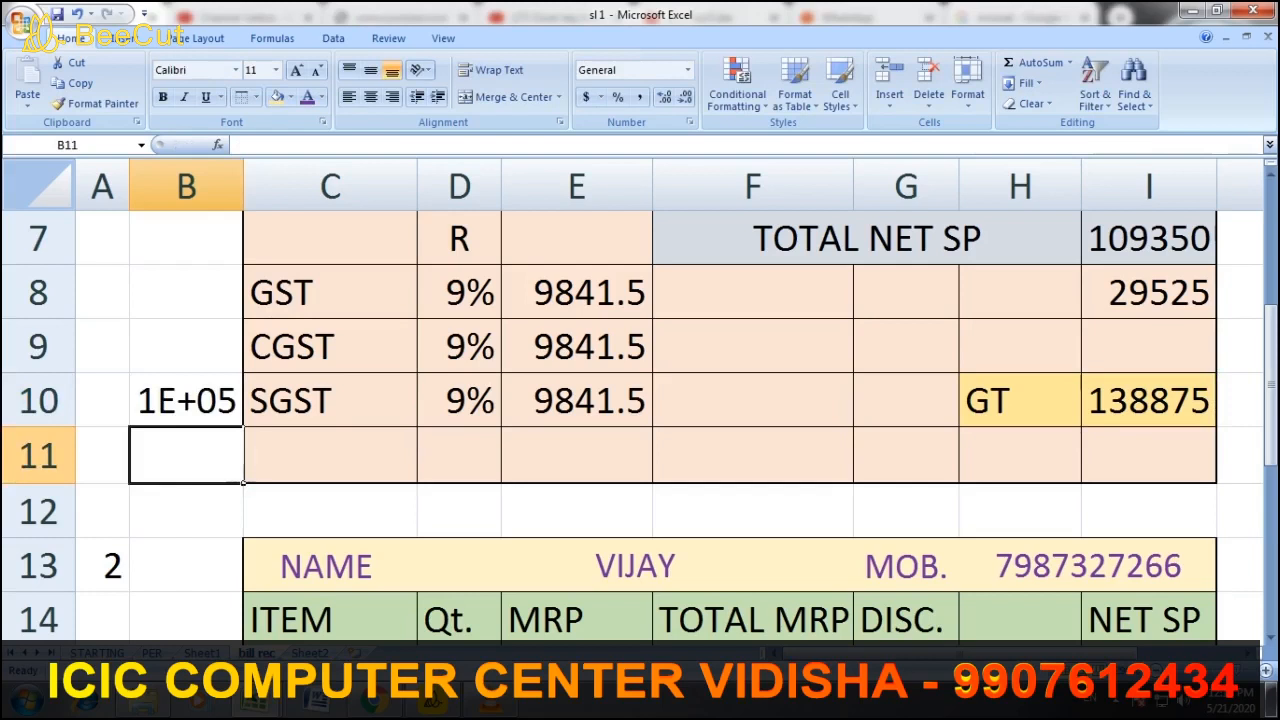
pyautogui.moveTo(243, 187); pyautogui.dragTo(279, 187)
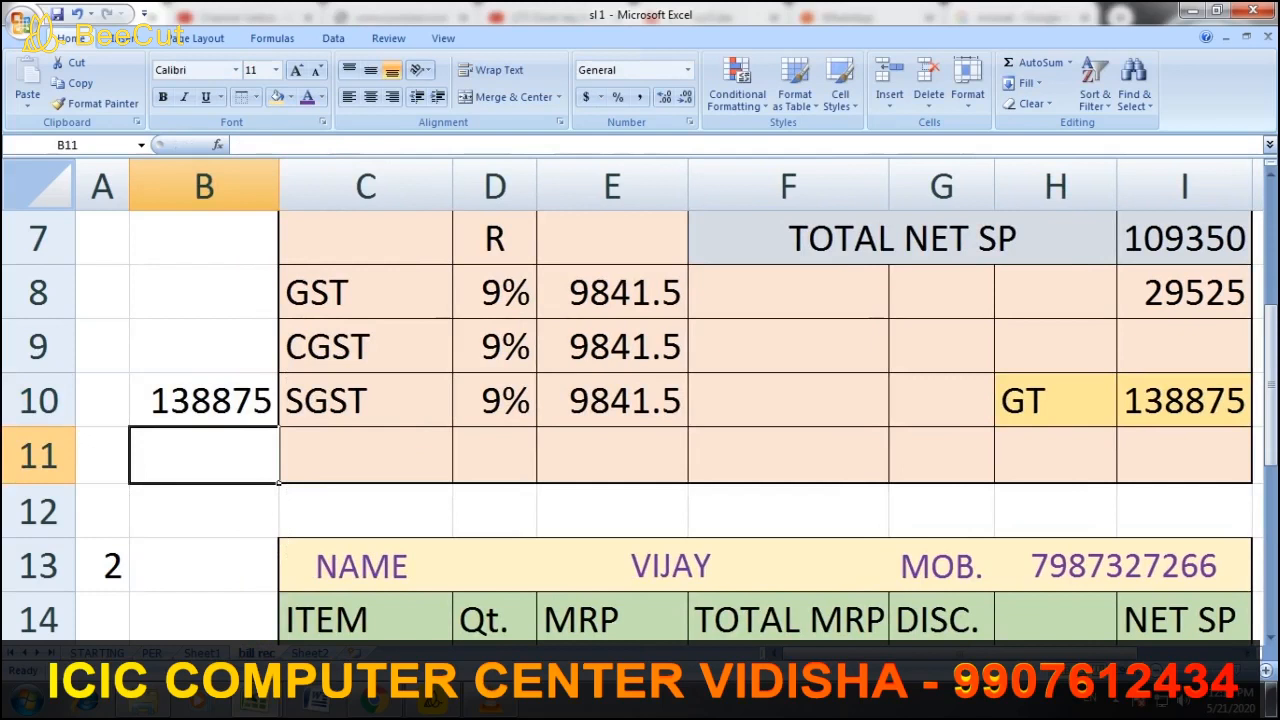
# Link B21 to the second bill's grand total in I21, showing 57683
pyautogui.scroll(-2, 640, 420)
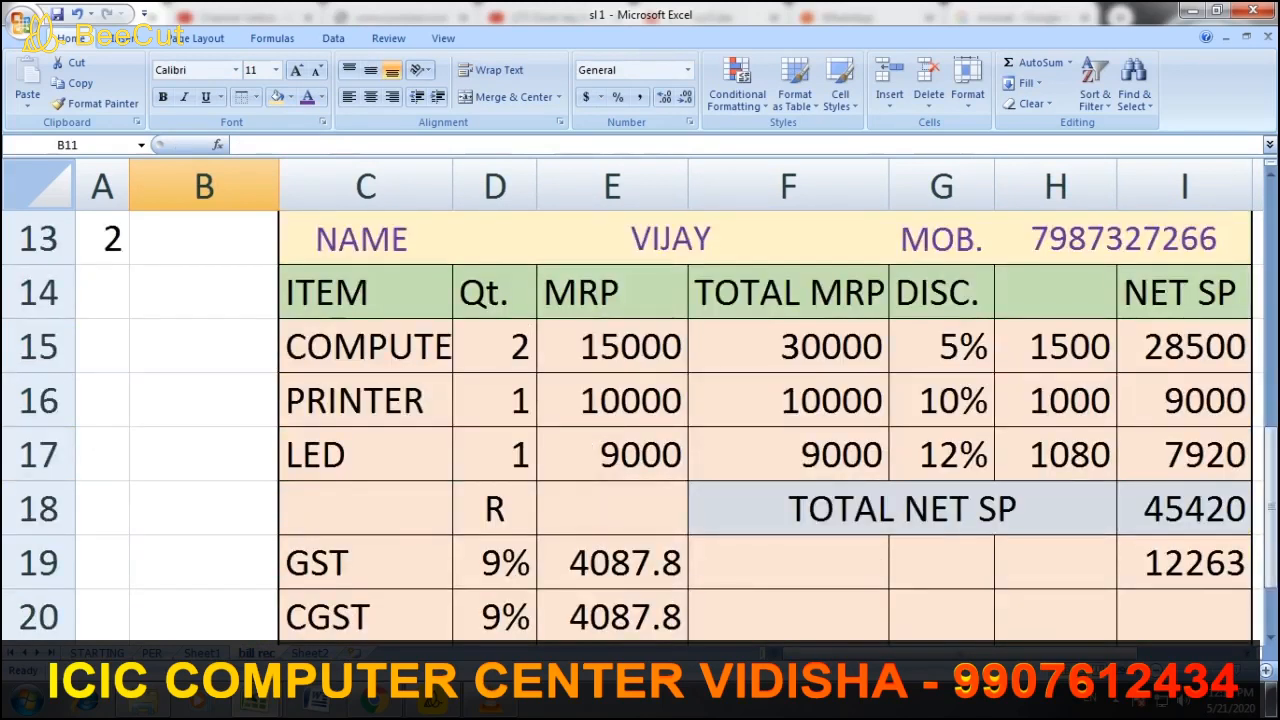
pyautogui.scroll(-1, 640, 420)
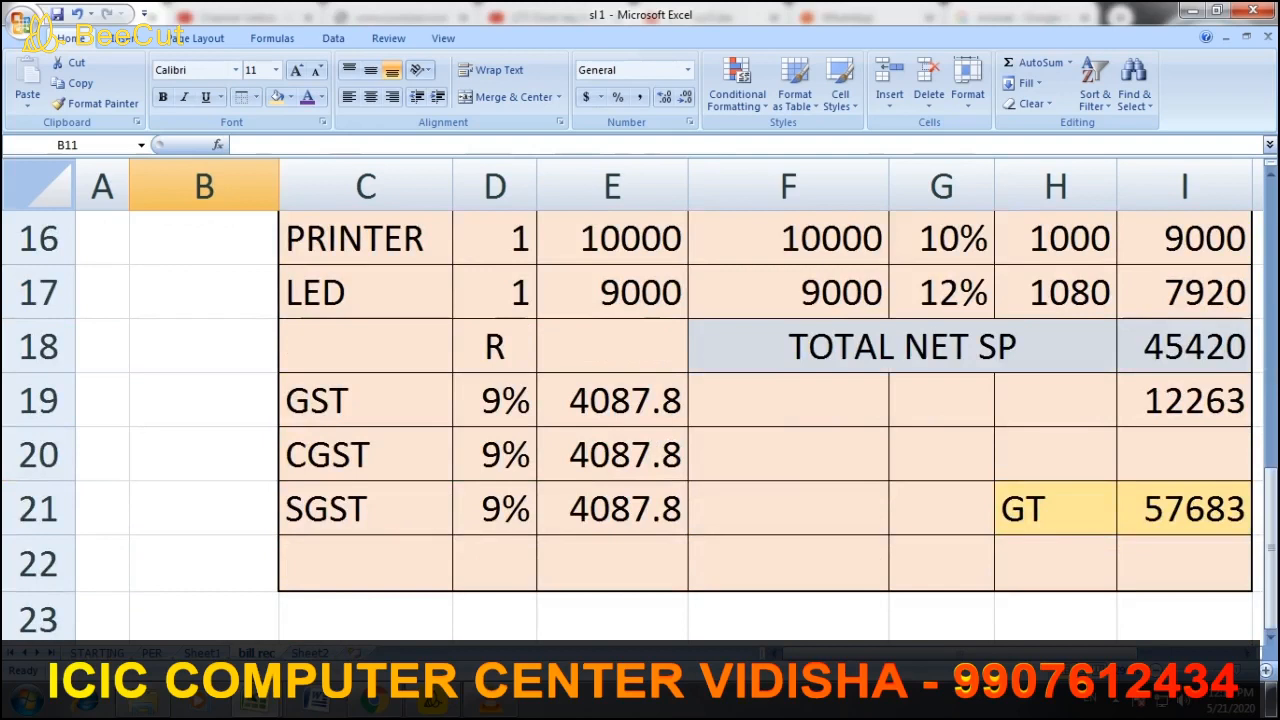
pyautogui.click(204, 508)
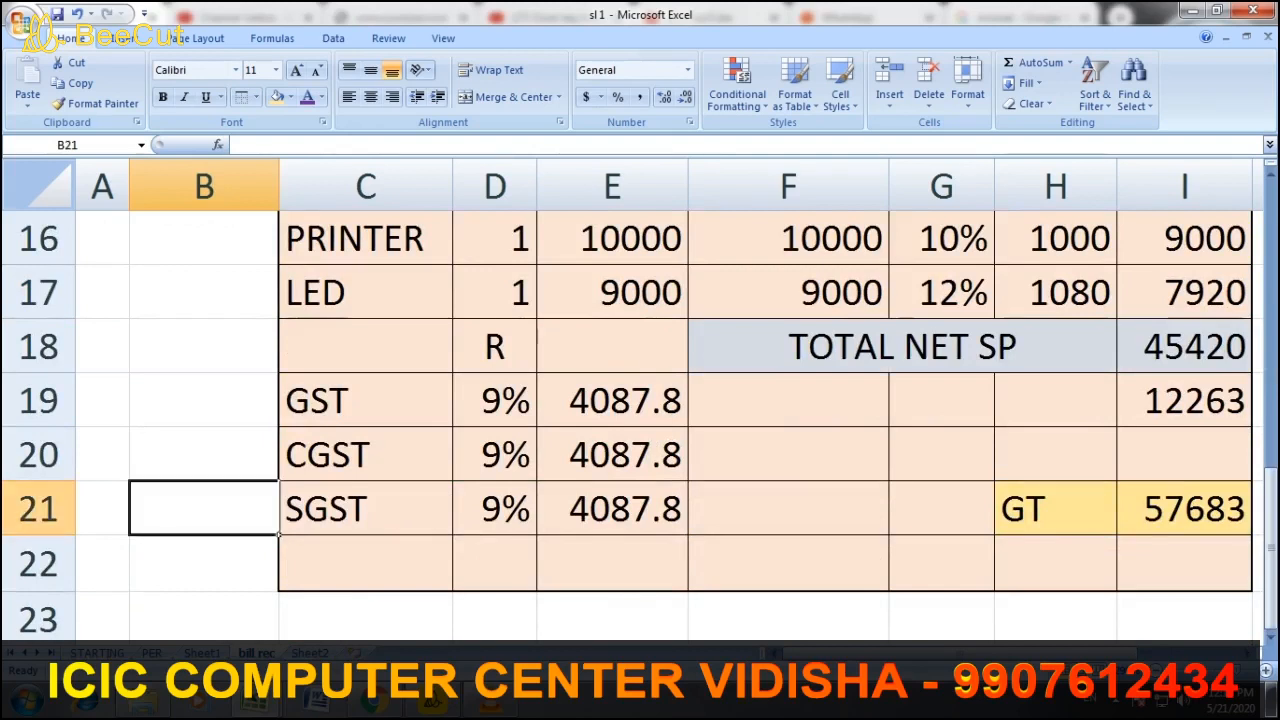
pyautogui.write('=')
pyautogui.click(1184, 508)
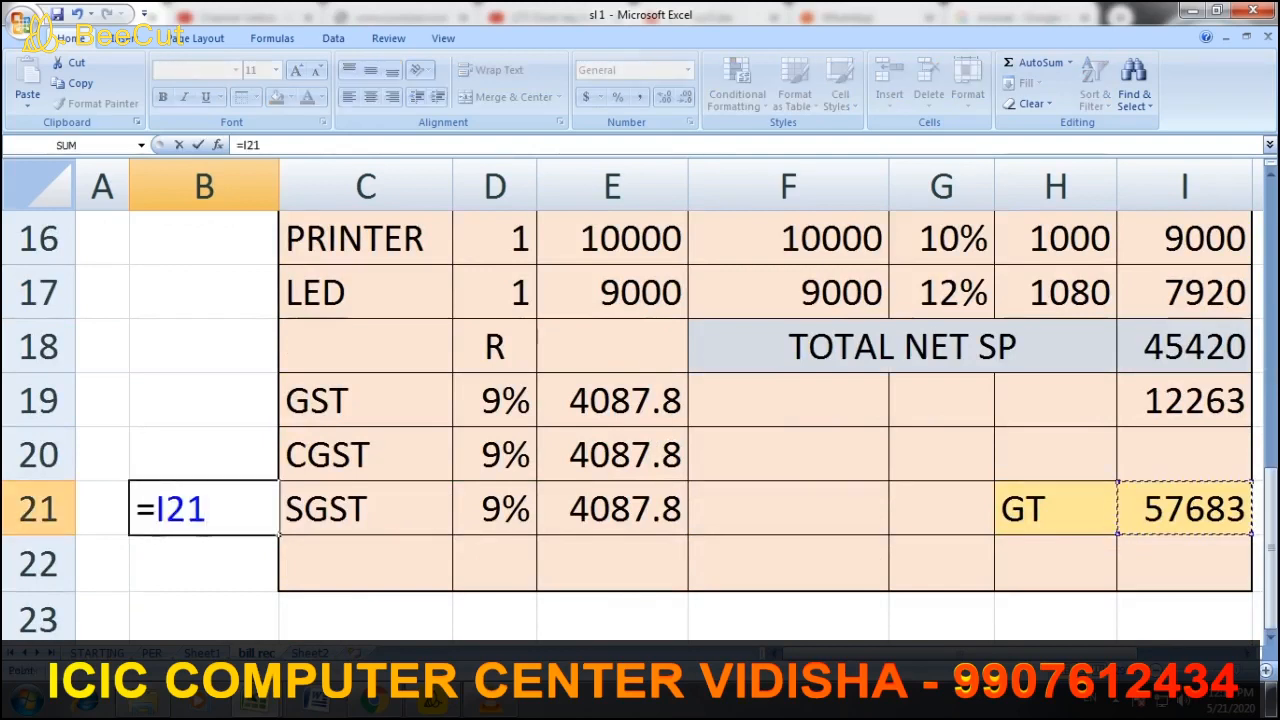
pyautogui.press('Return')
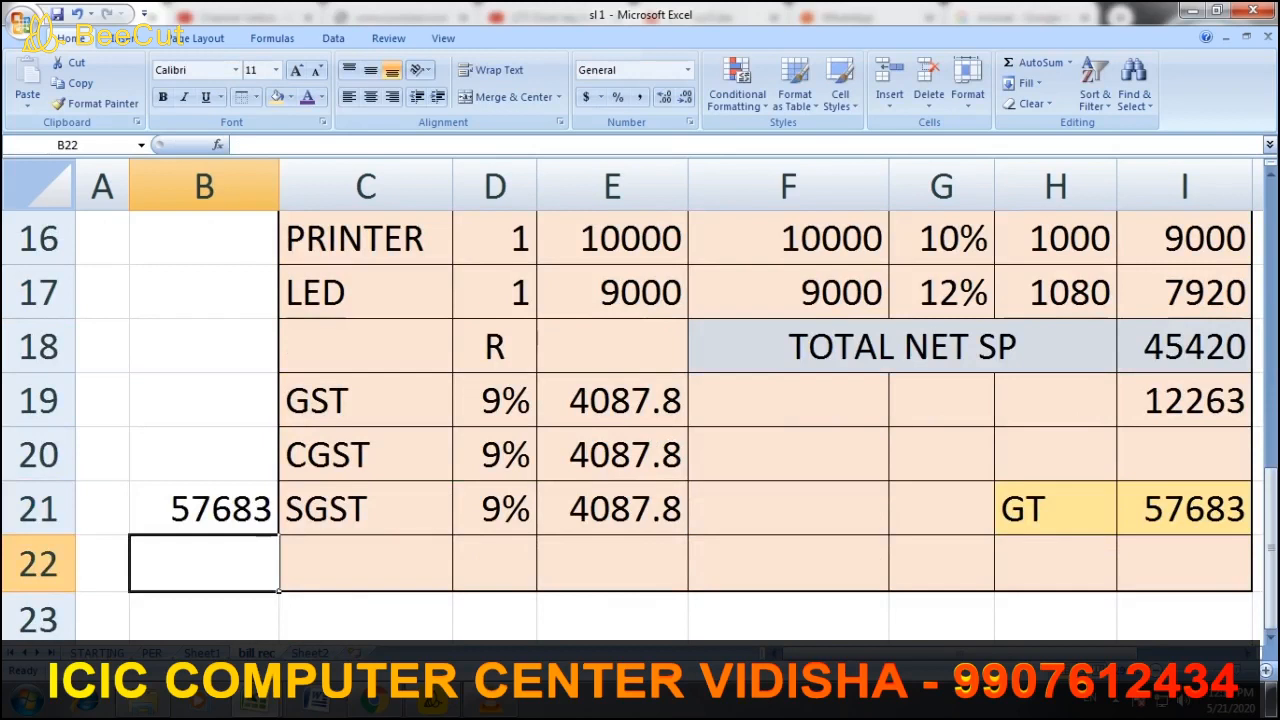
pyautogui.click(204, 508)
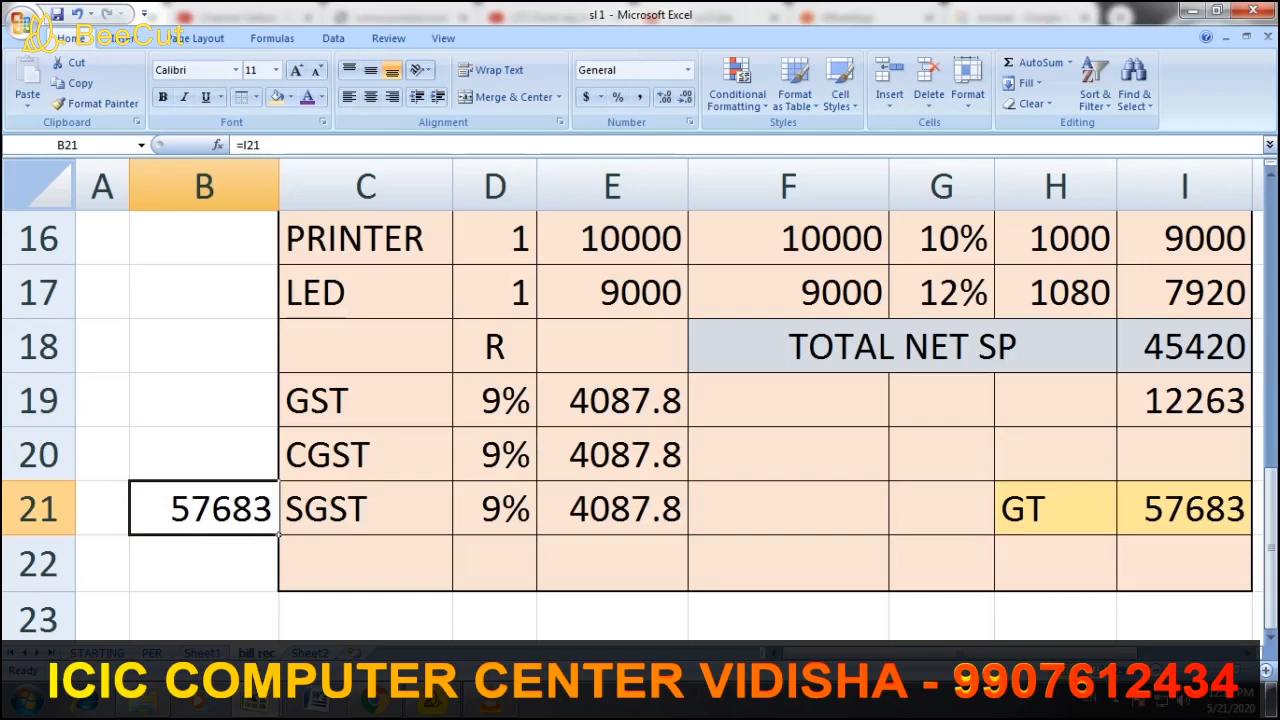
# Scroll through the sheet to check both linked totals, ending back at the top
pyautogui.scroll(2, 640, 420)
pyautogui.scroll(-4, 640, 420)
pyautogui.scroll(3, 640, 420)
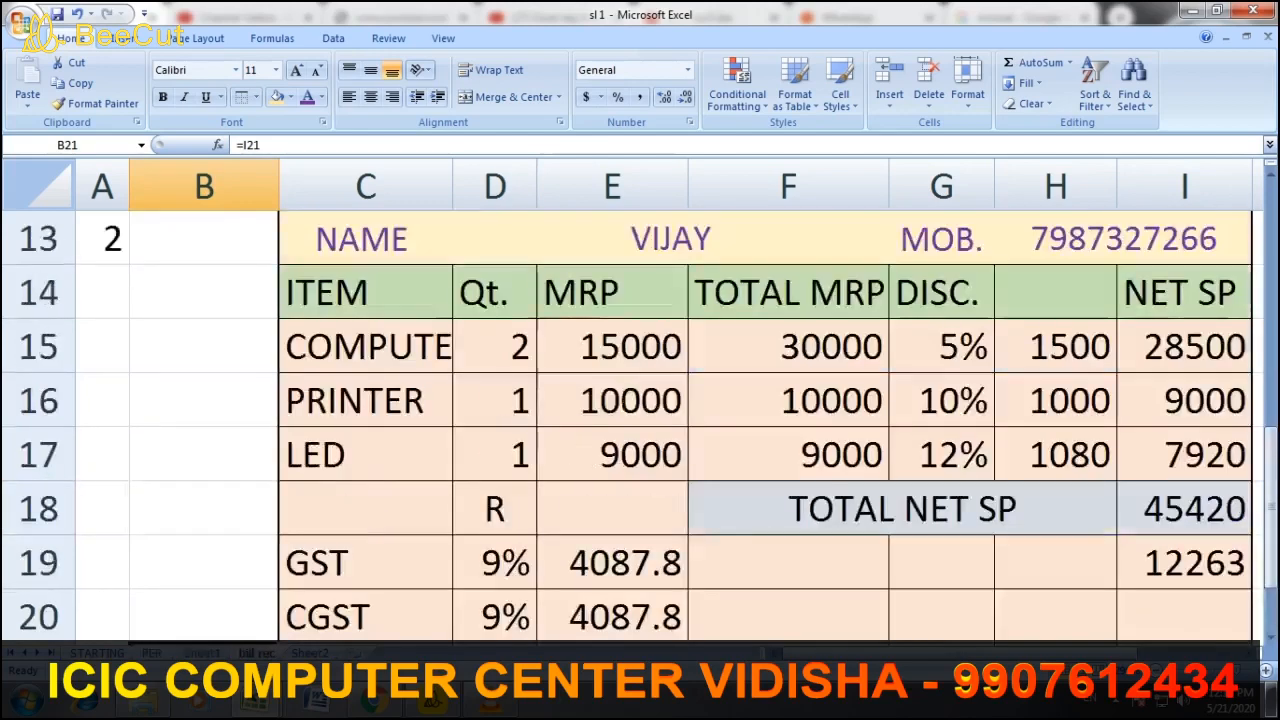
pyautogui.scroll(-2, 640, 420)
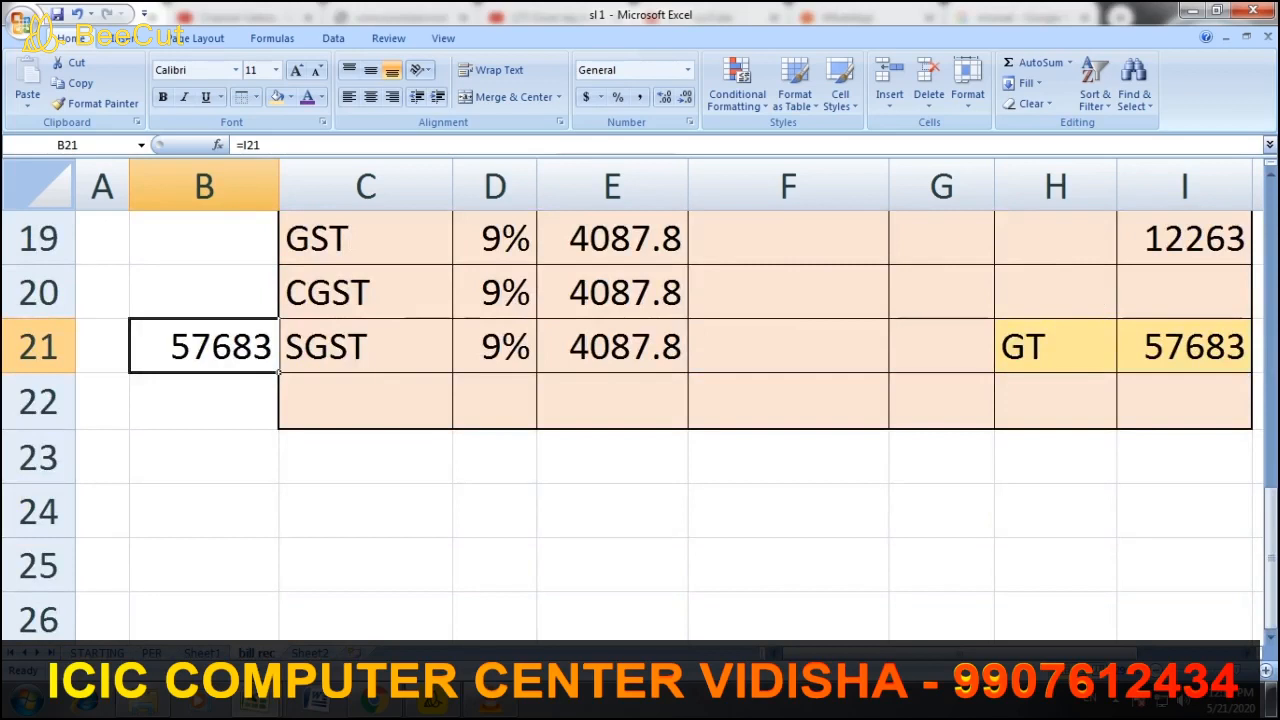
pyautogui.scroll(-2, 640, 420)
pyautogui.scroll(5, 640, 420)
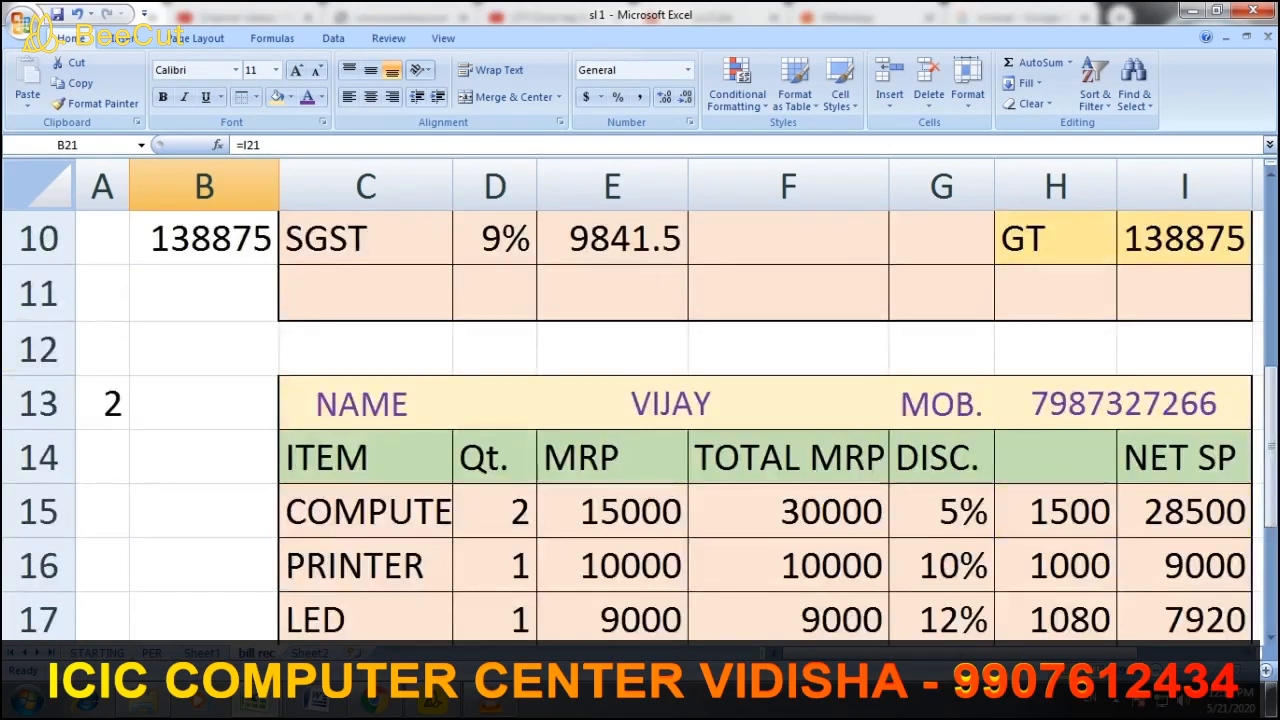
pyautogui.scroll(-3, 640, 420)
pyautogui.scroll(3, 640, 420)
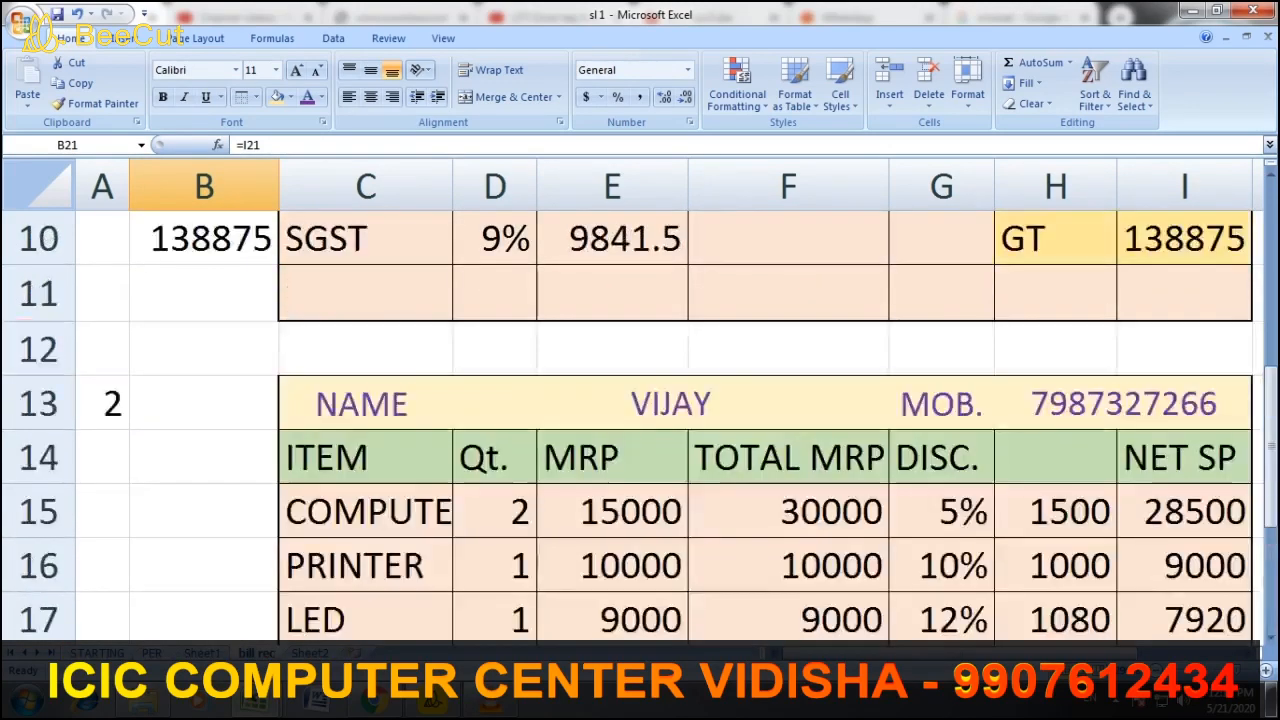
pyautogui.scroll(3, 640, 420)
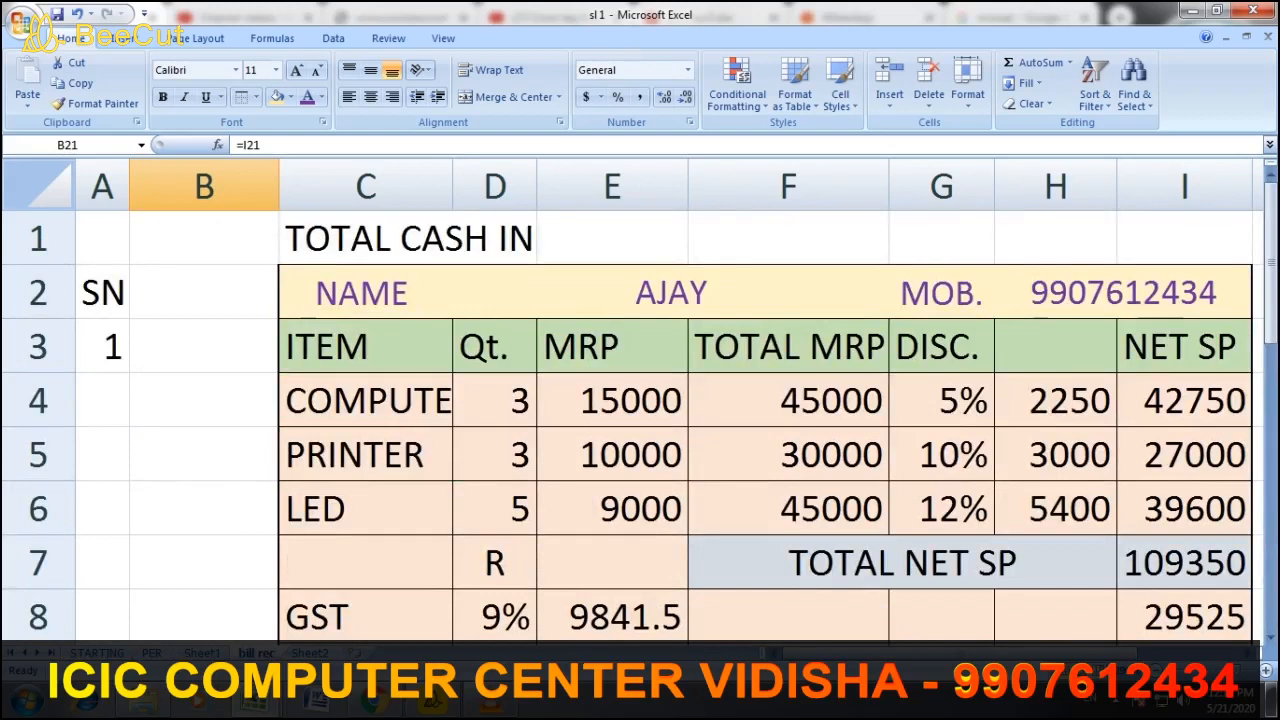
# Enter =SUM(B3:B1000) in E1 beside TOTAL CASH IN, giving 196558
pyautogui.click(612, 239)
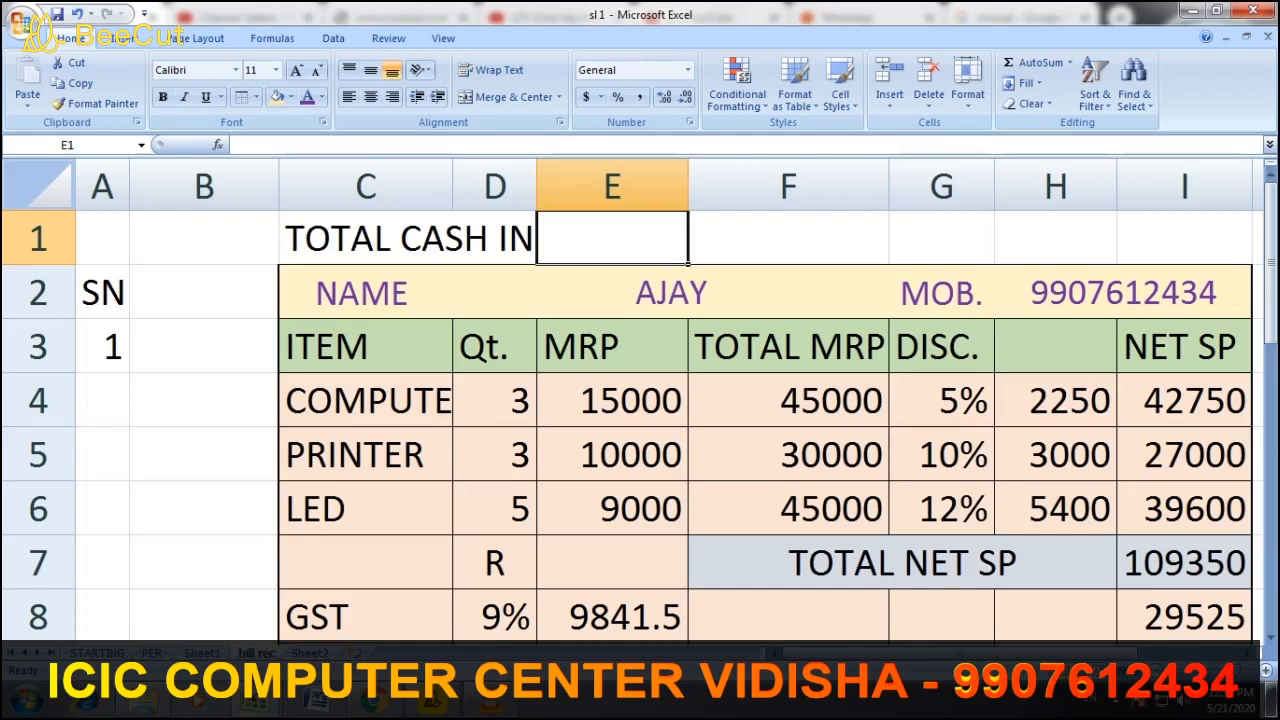
pyautogui.write('=')
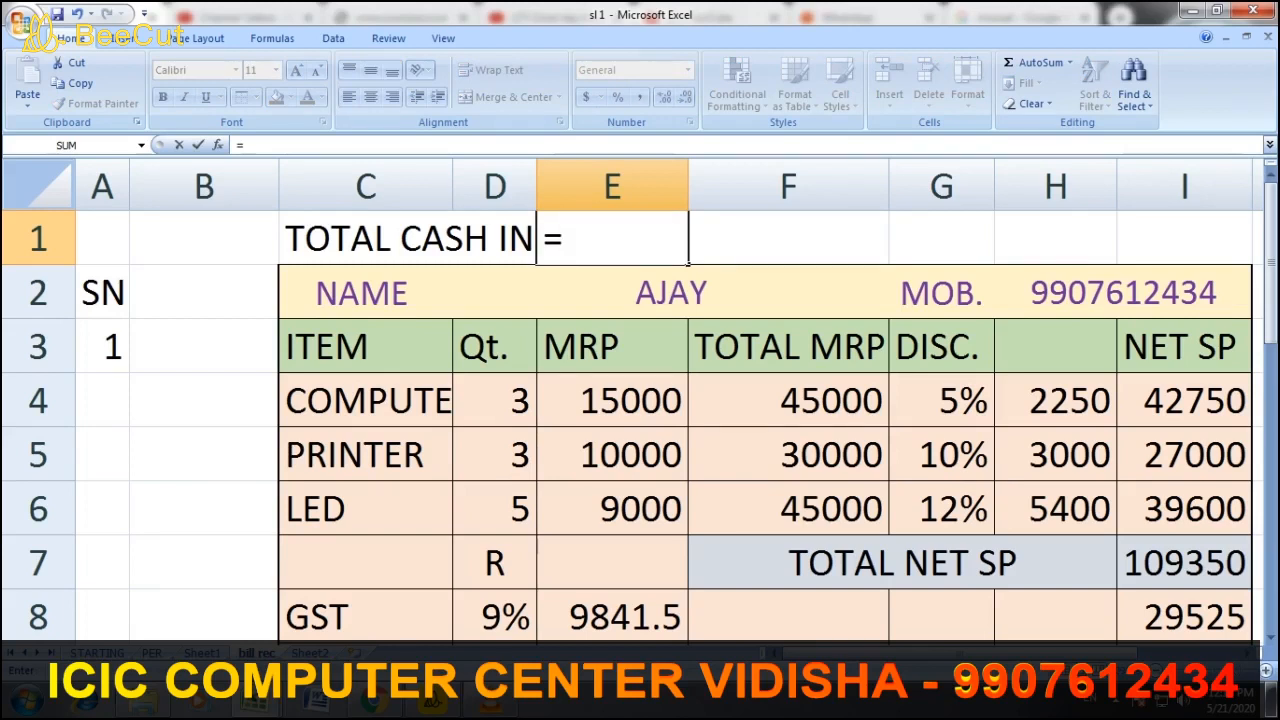
pyautogui.write('SUM')
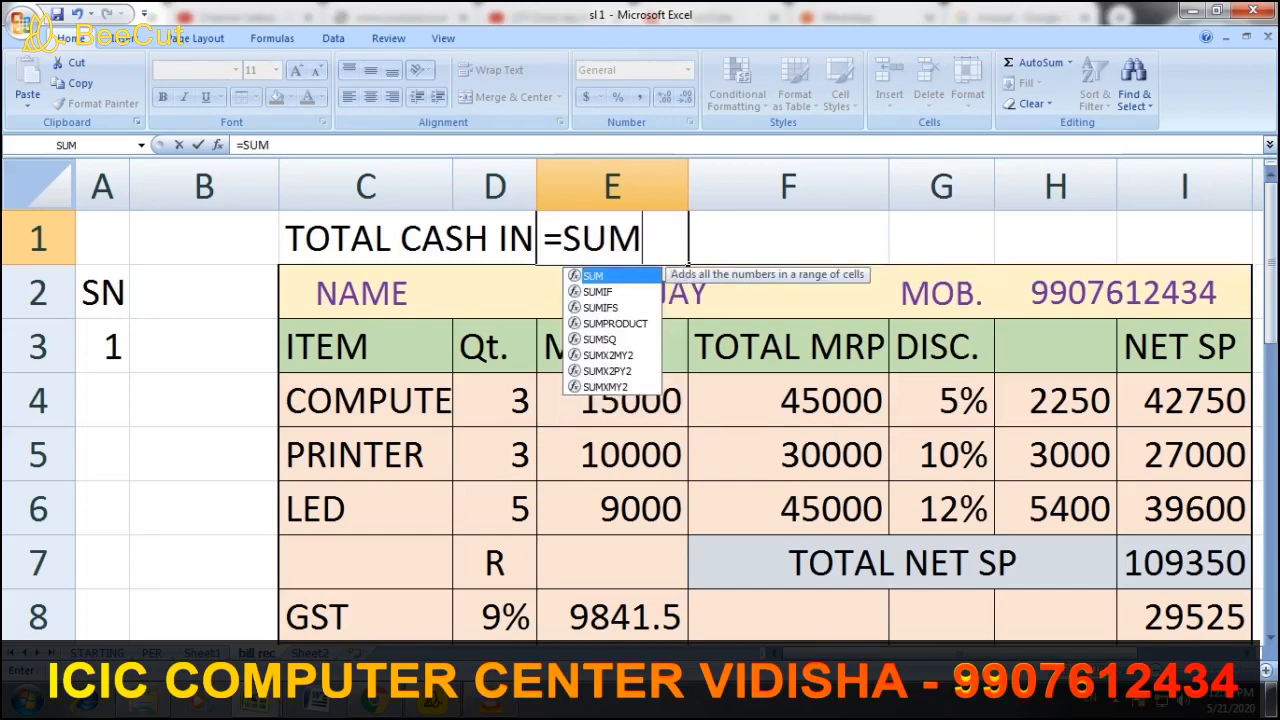
pyautogui.write('(')
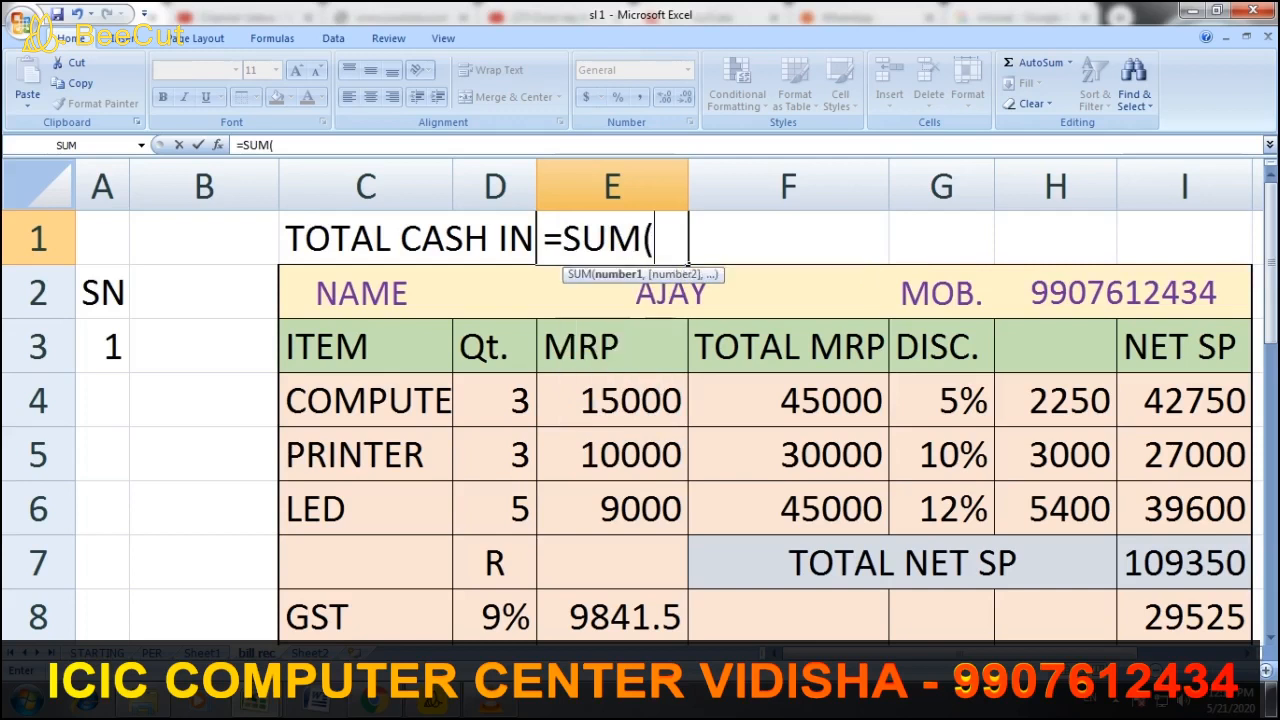
pyautogui.click(204, 346)
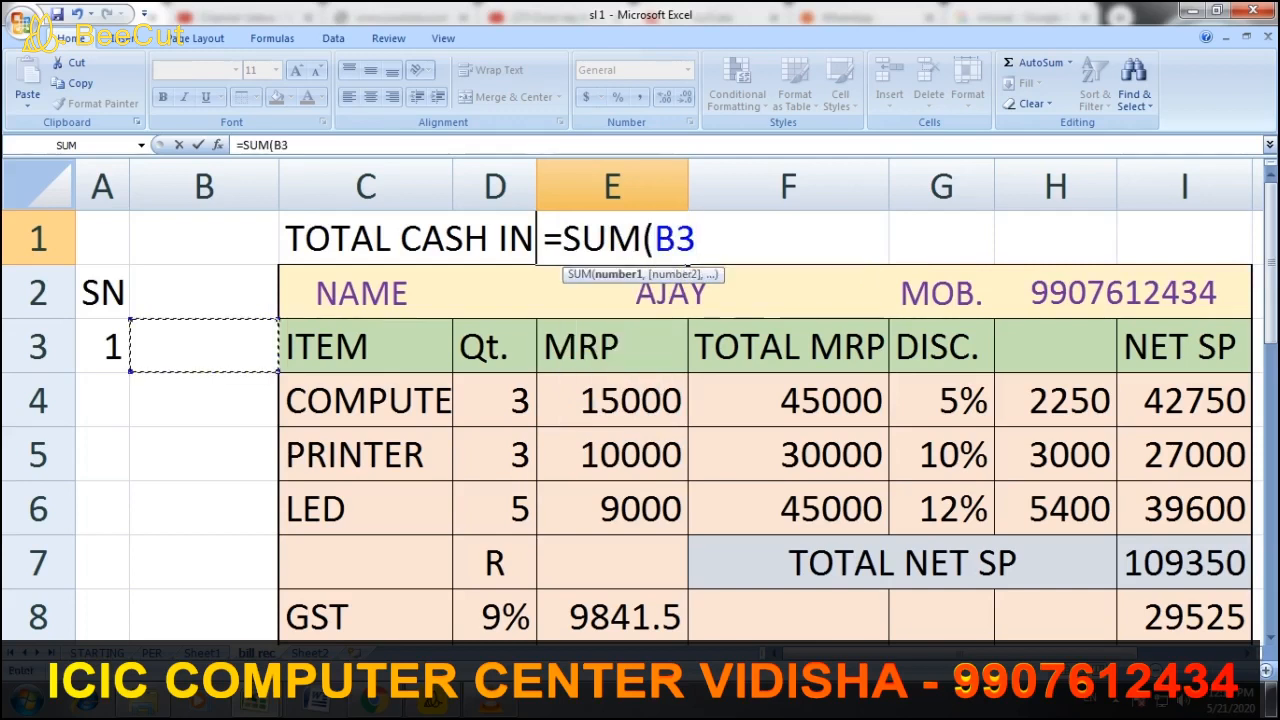
pyautogui.write(':')
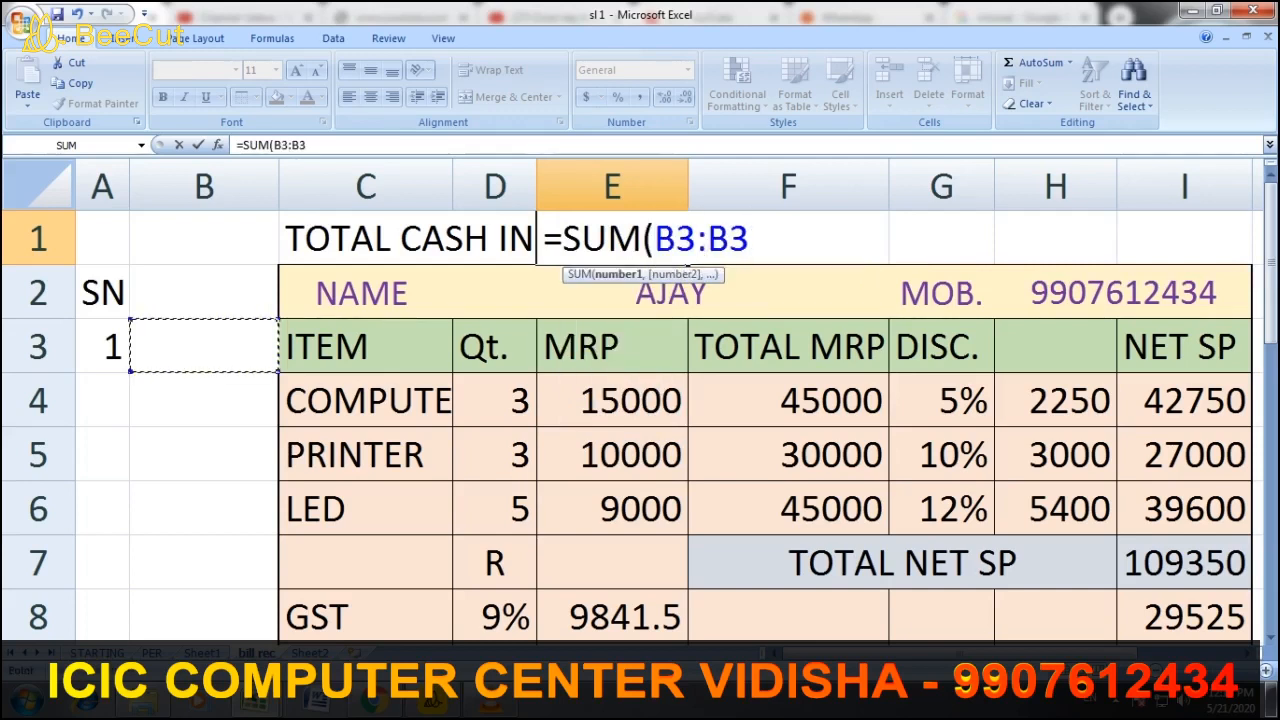
pyautogui.press('BackSpace')
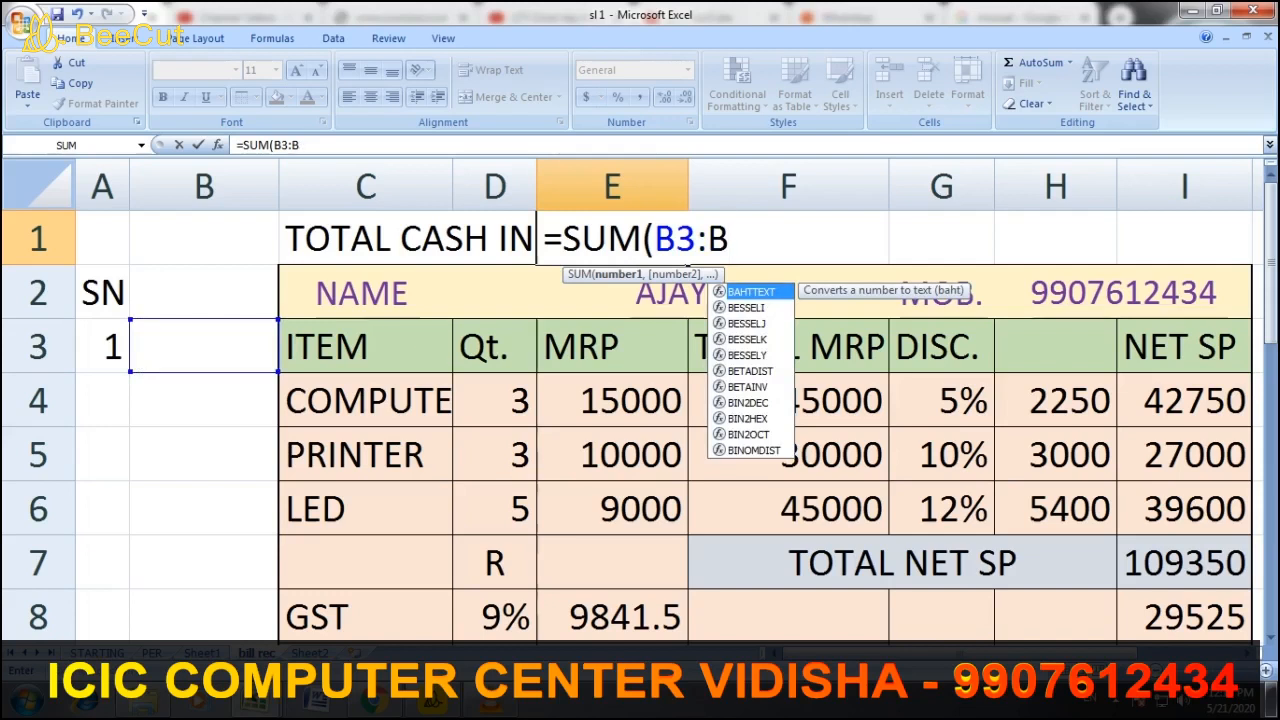
pyautogui.write('1000')
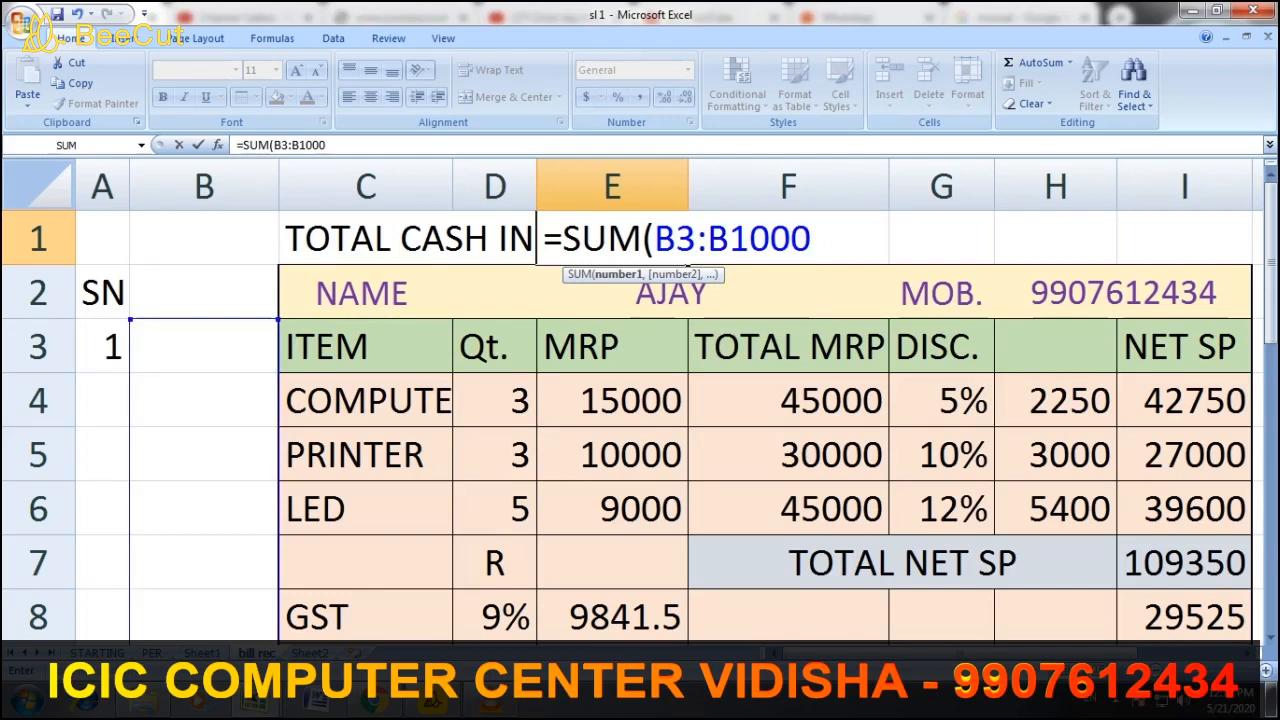
pyautogui.write(')')
pyautogui.press('Return')
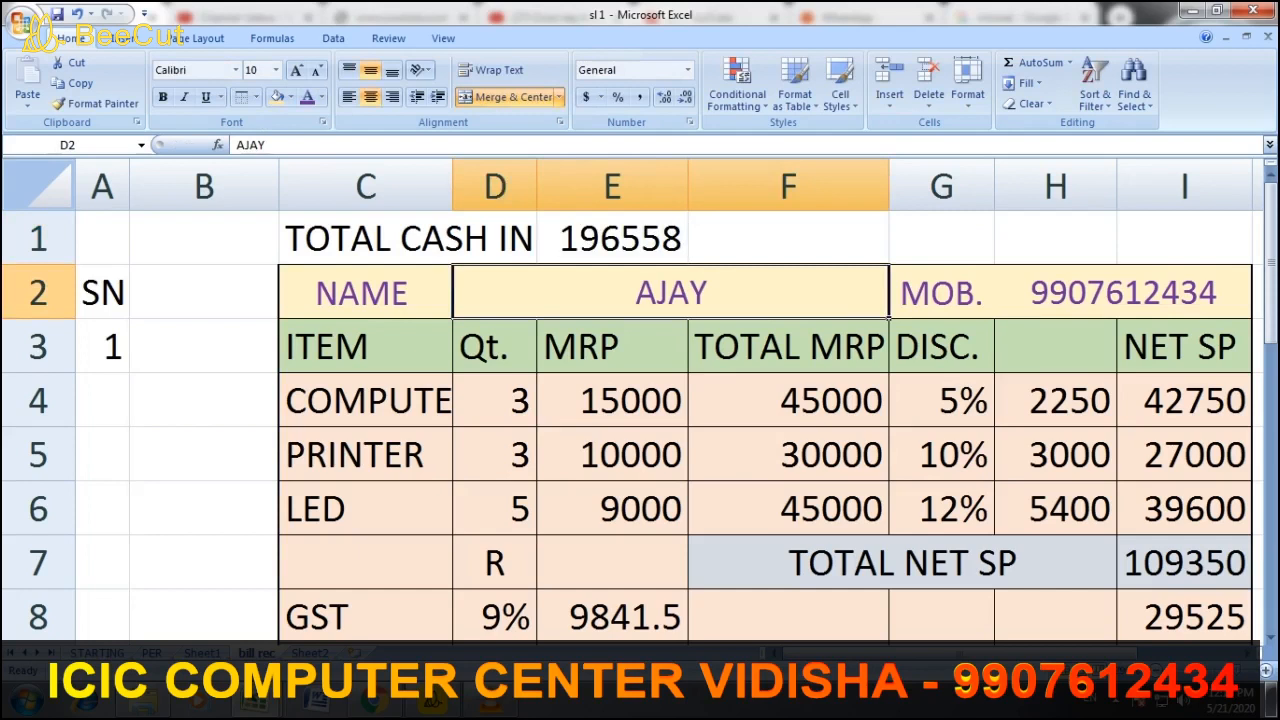
pyautogui.click(612, 238)
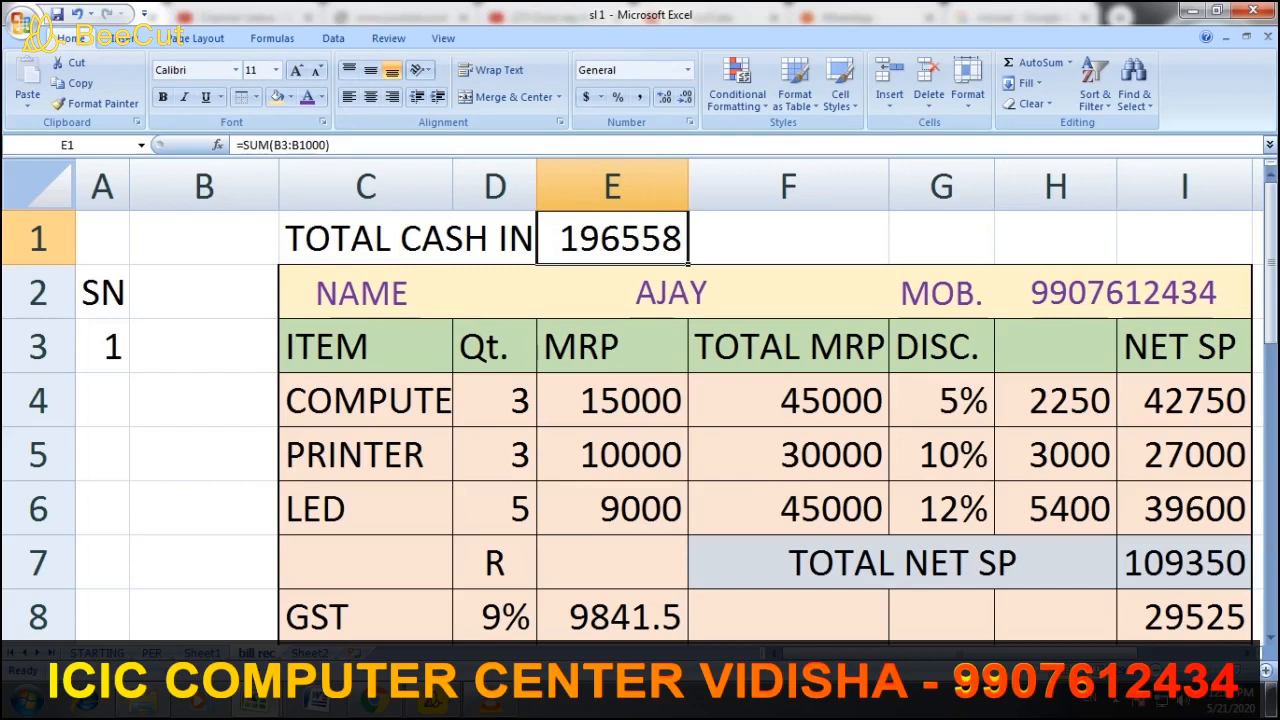
pyautogui.scroll(-1, 765, 400)
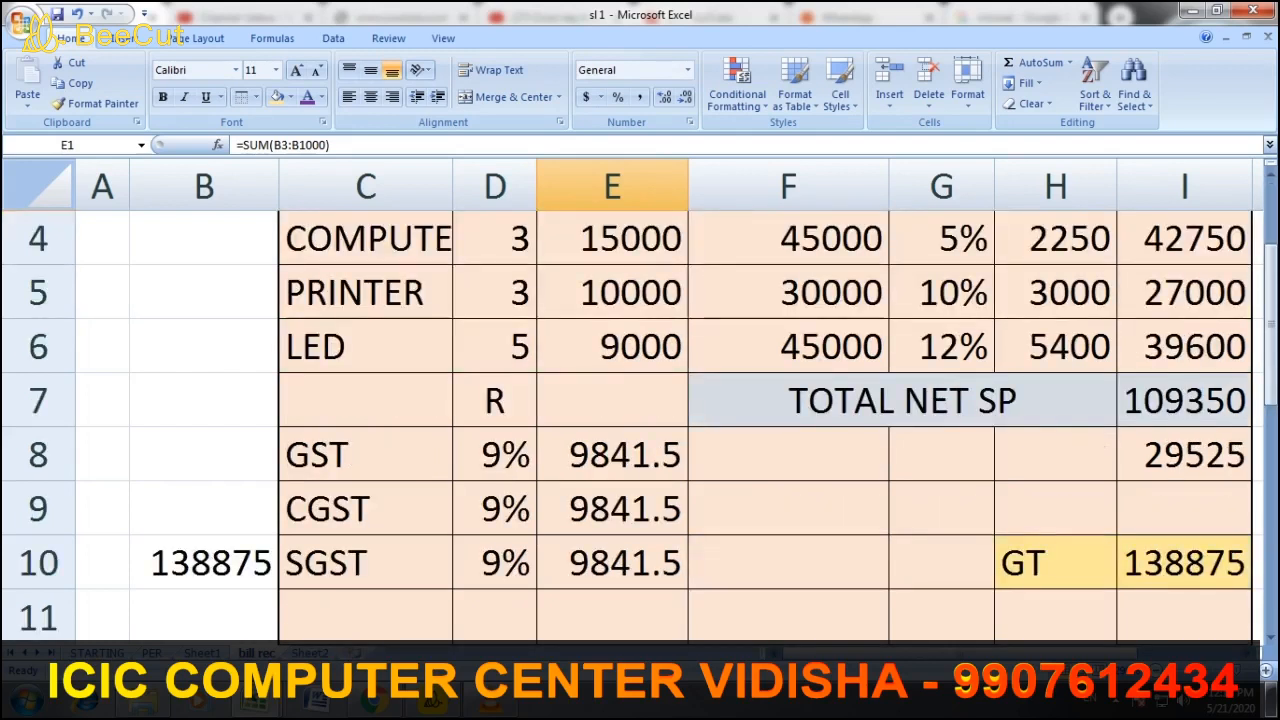
pyautogui.scroll(-4, 765, 400)
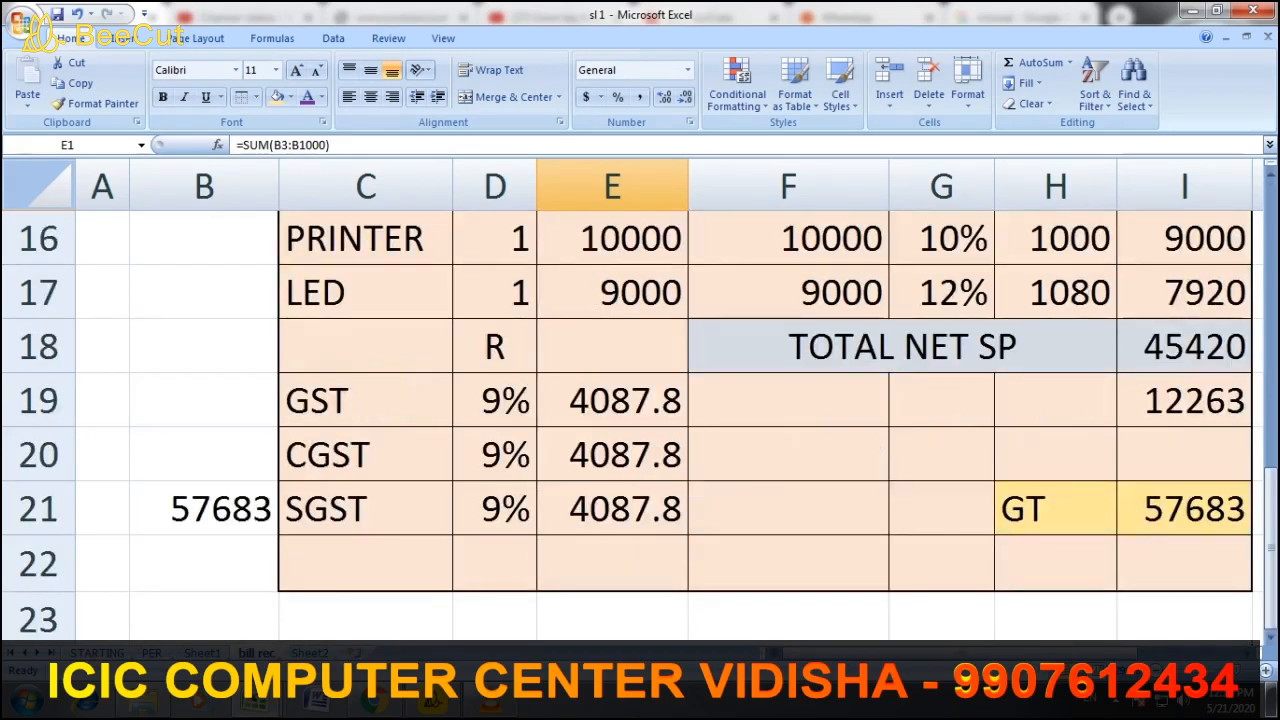
pyautogui.scroll(5, 765, 400)
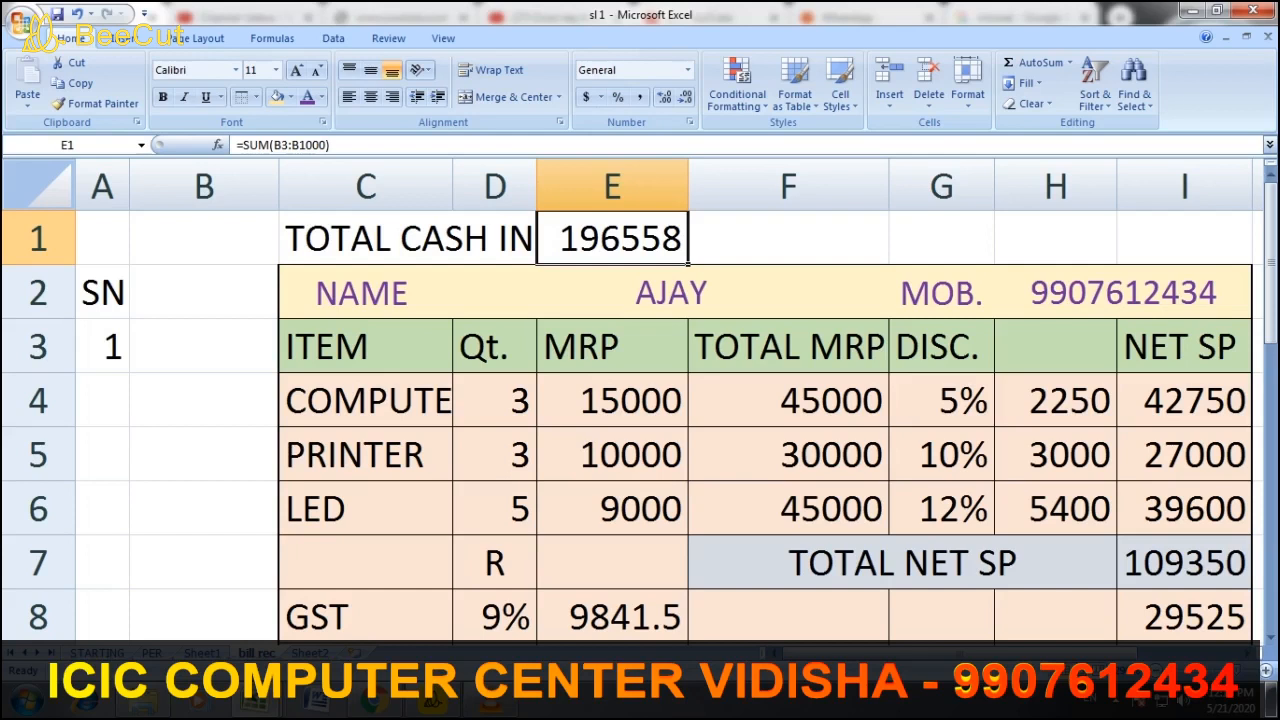
pyautogui.click(495, 401)
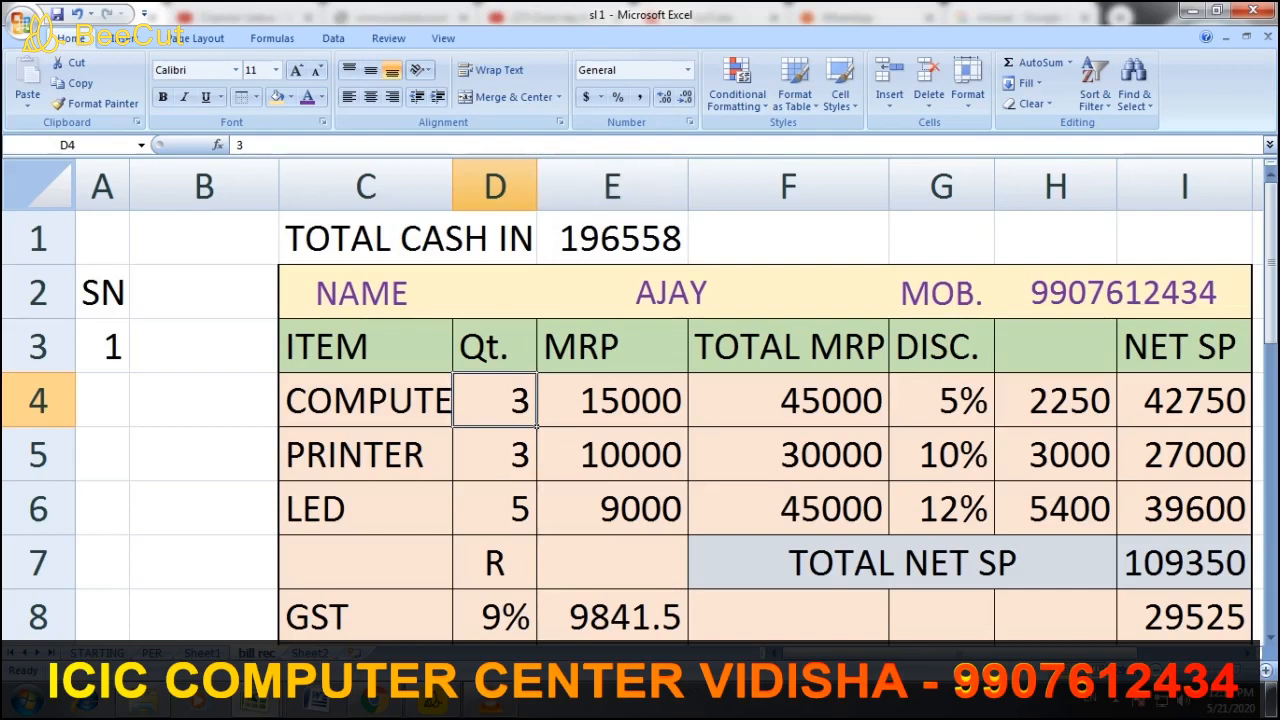
# Change the first bill's quantities to 2 in D4 and 1 for PRINTER in D5, making TOTAL CASH IN 155600
pyautogui.write('2')
pyautogui.press('Return')
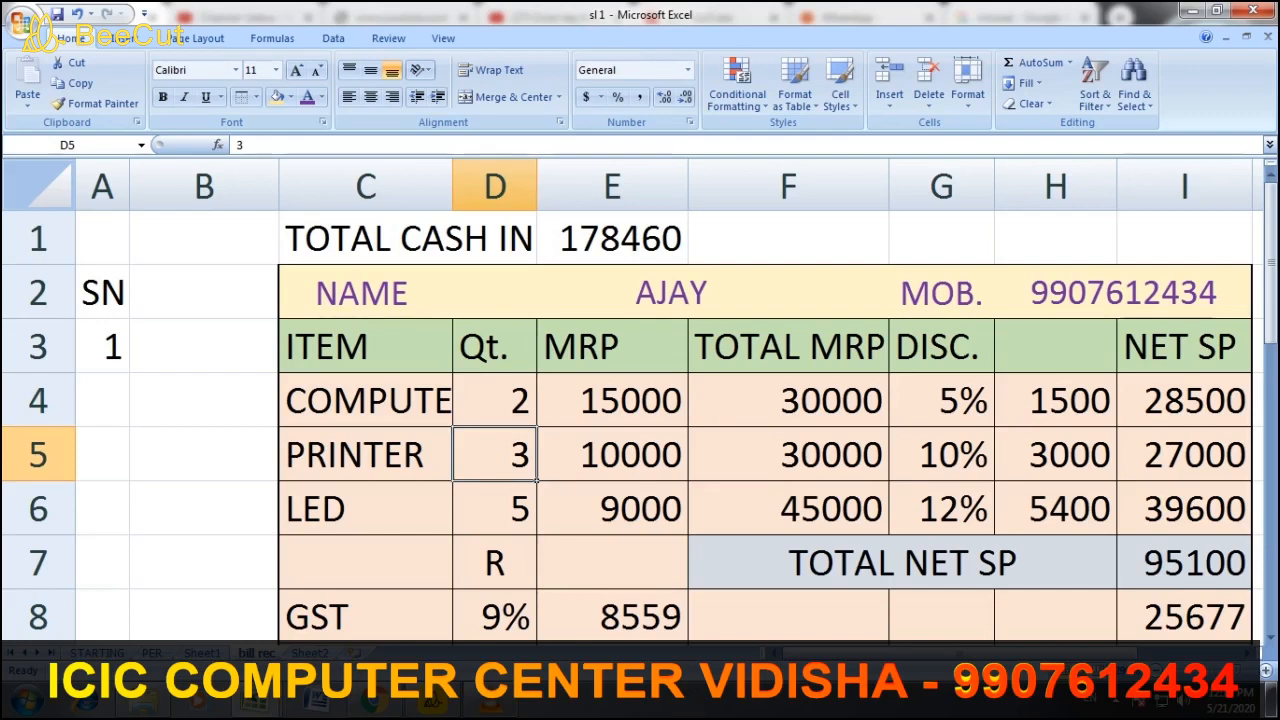
pyautogui.write('1')
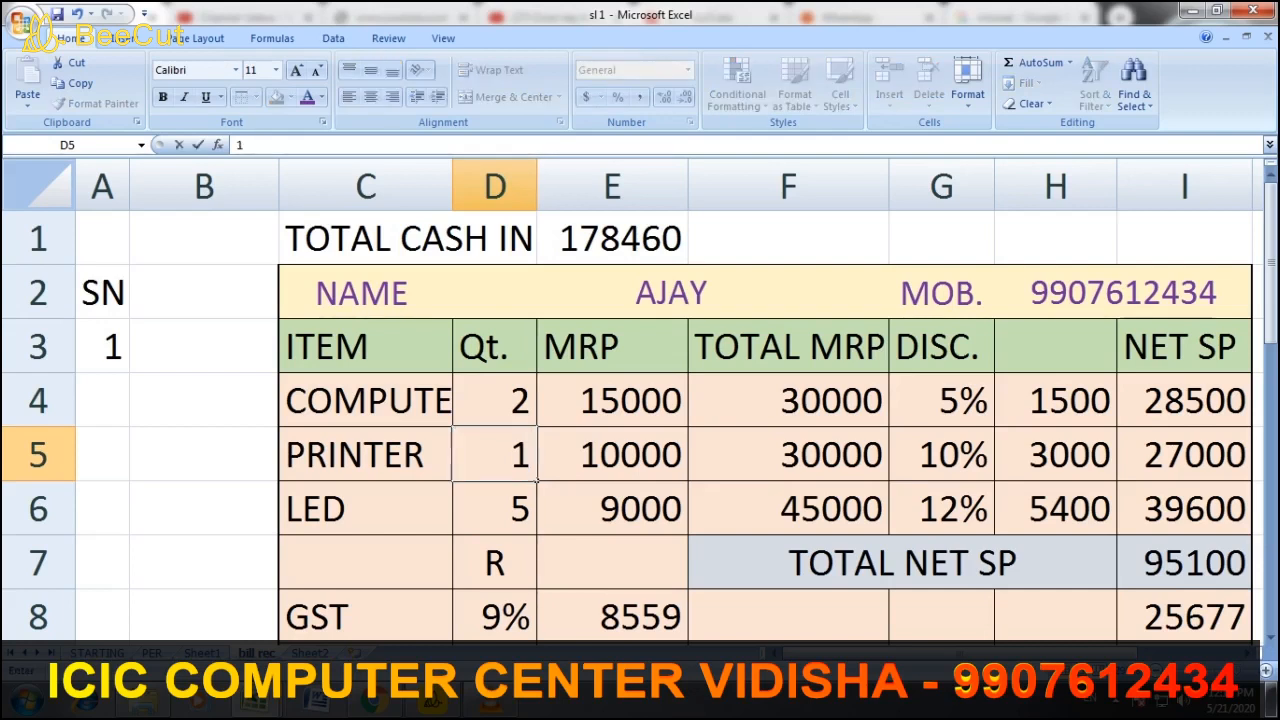
pyautogui.press('Return')
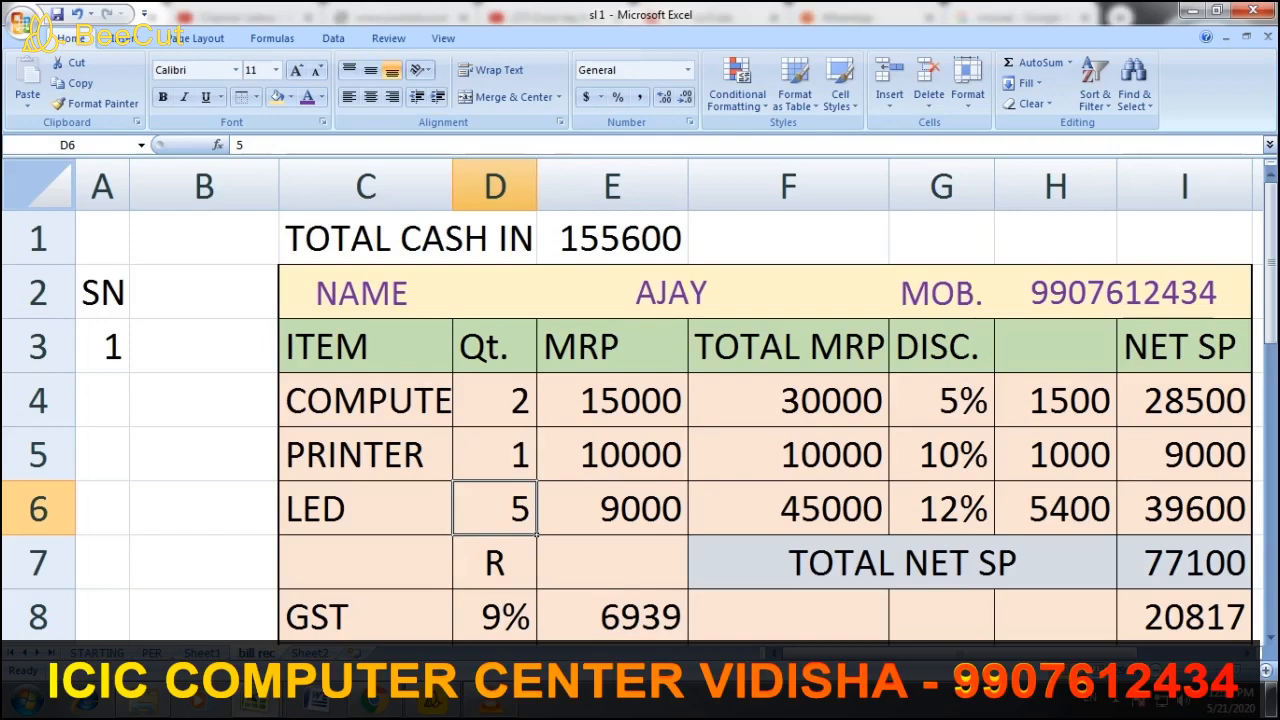
pyautogui.scroll(-5, 640, 400)
pyautogui.scroll(4, 640, 400)
pyautogui.scroll(1, 640, 400)
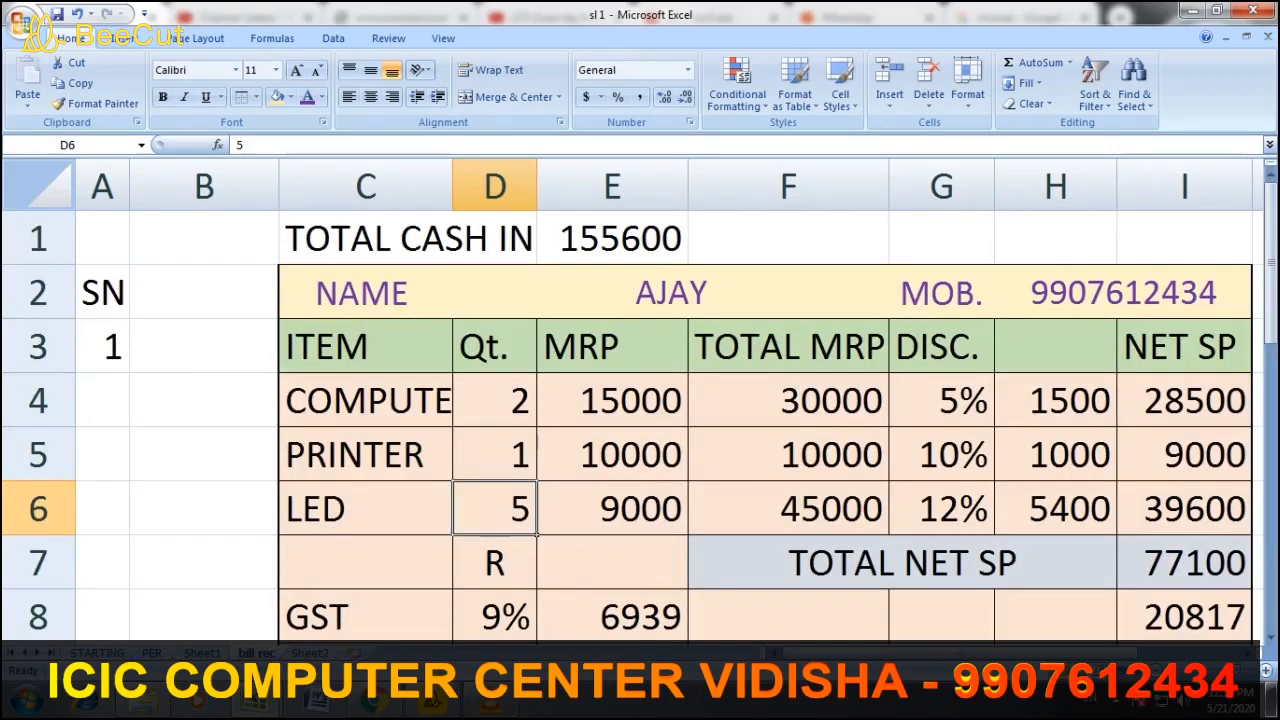